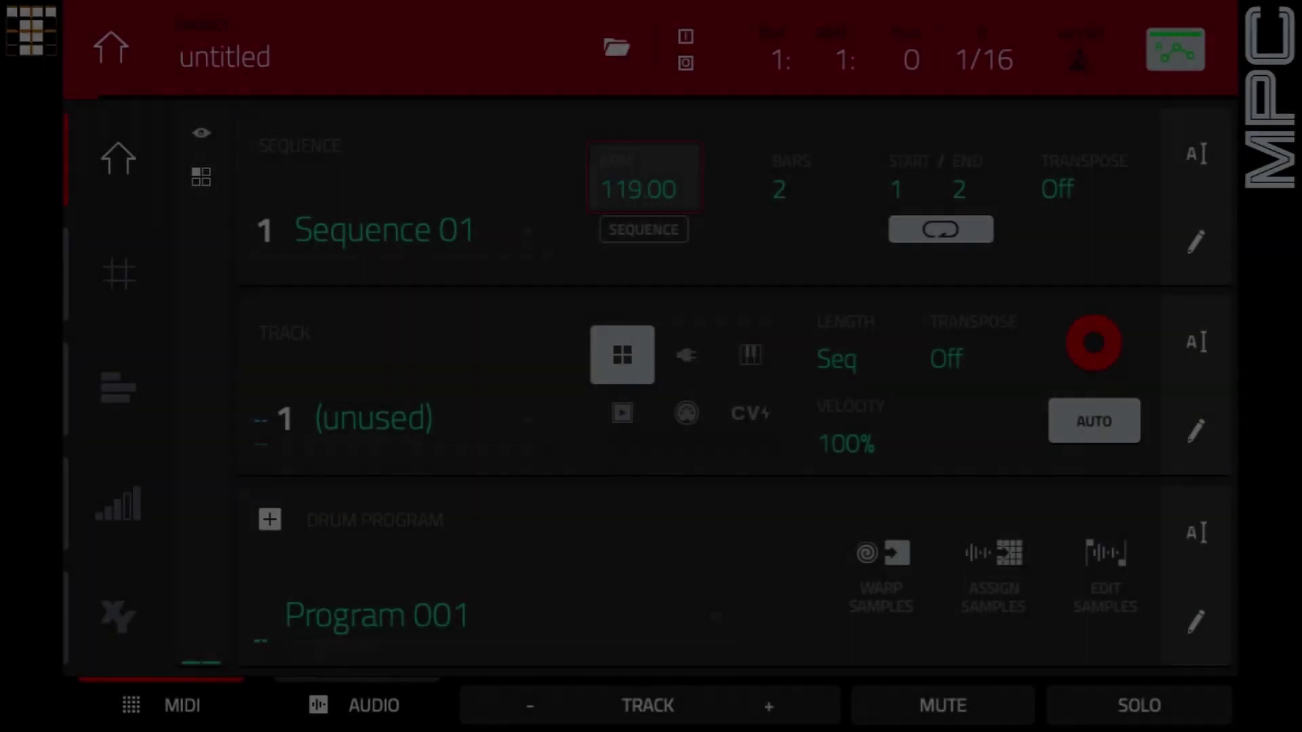
# - Set the tempo of Sequence 01 to 90 BPM
pyautogui.scroll(-19, 643, 183)
pyautogui.scroll(-8, 643, 183)
pyautogui.scroll(-2, 643, 183)
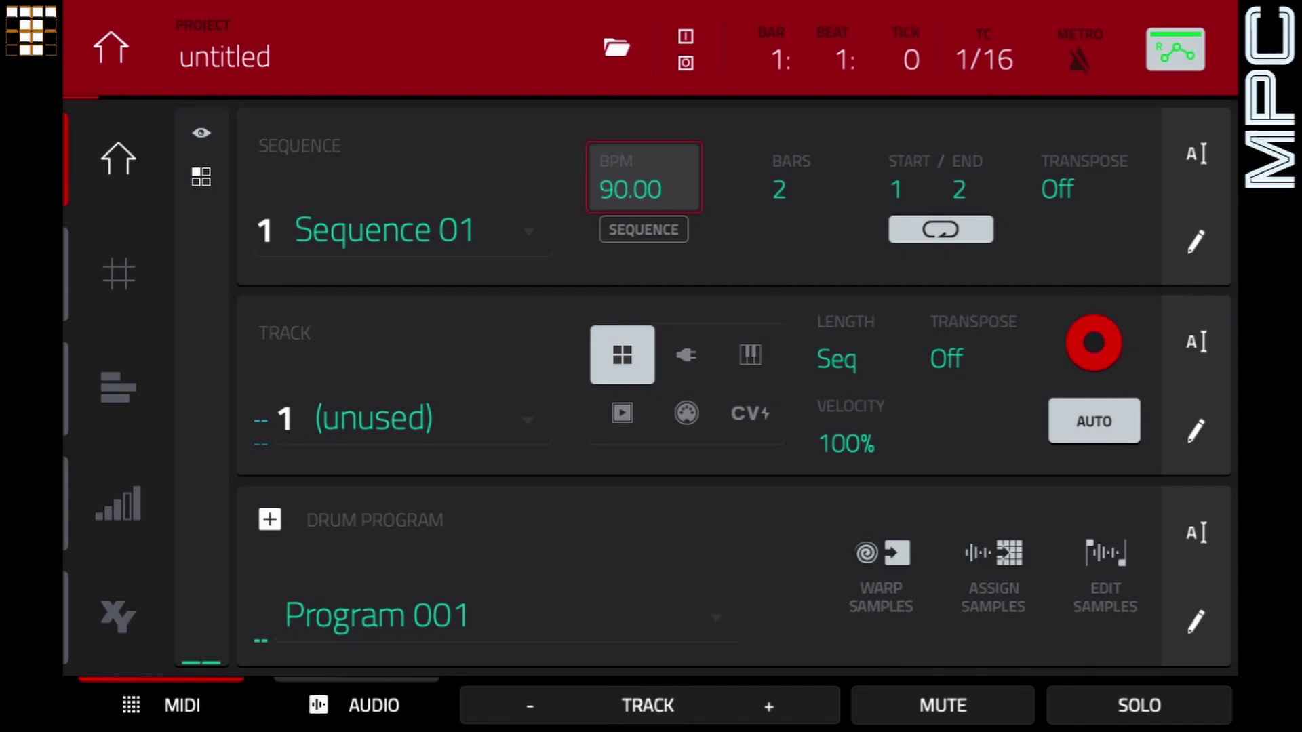
# - Browse The Vault 2.0 expansion samples and load Acoustic-Kick-Ac3 Kik Op.WAV into the drum program
pyautogui.click(111, 47)
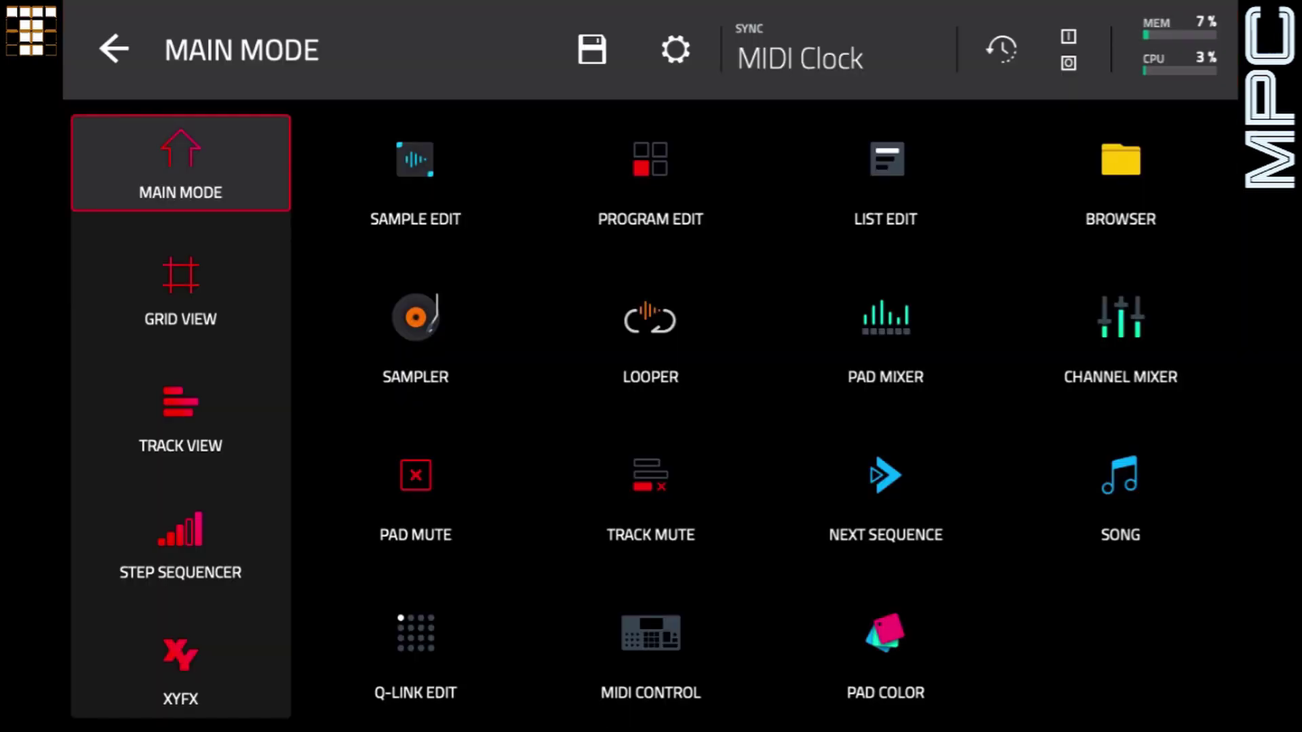
pyautogui.click(1119, 174)
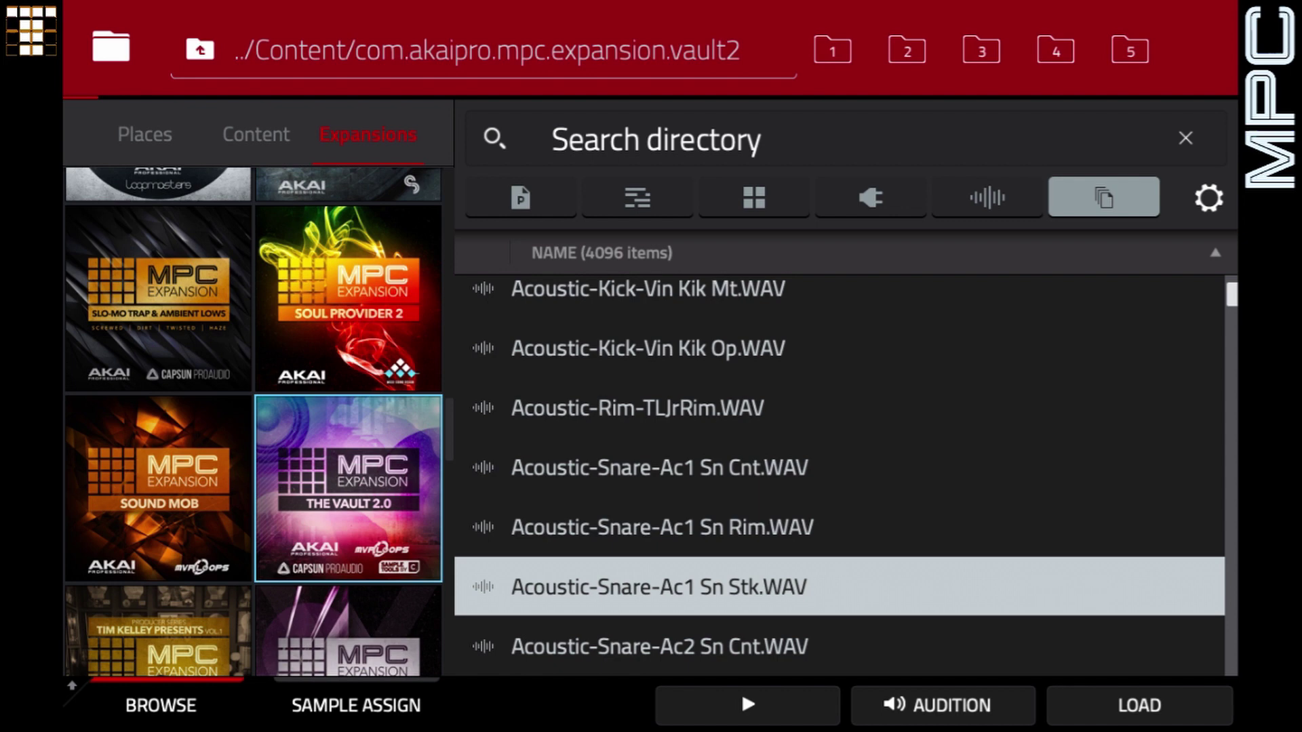
pyautogui.press('Up')
pyautogui.press('Up')
pyautogui.press('Up')
pyautogui.press('Up')
pyautogui.press('Up')
pyautogui.press('Up')
pyautogui.press('Up')
pyautogui.press('Up')
pyautogui.press('Up')
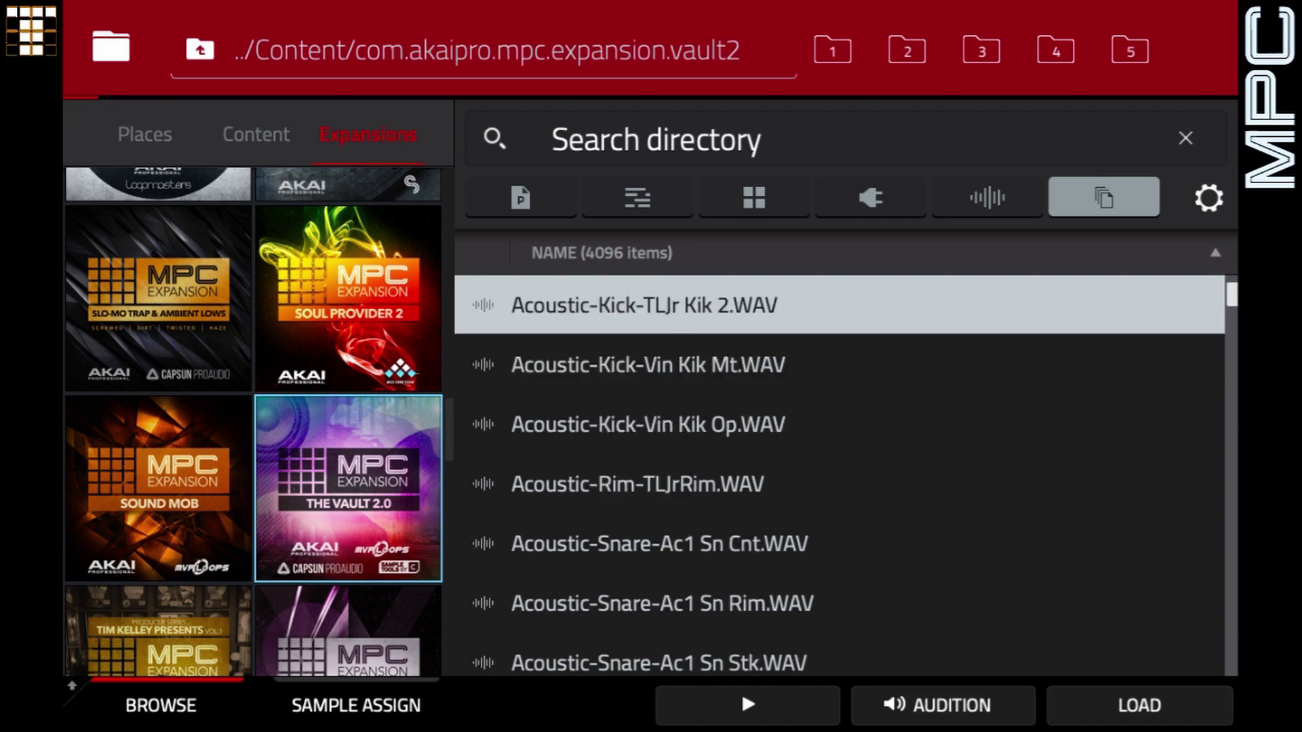
pyautogui.press('Up')
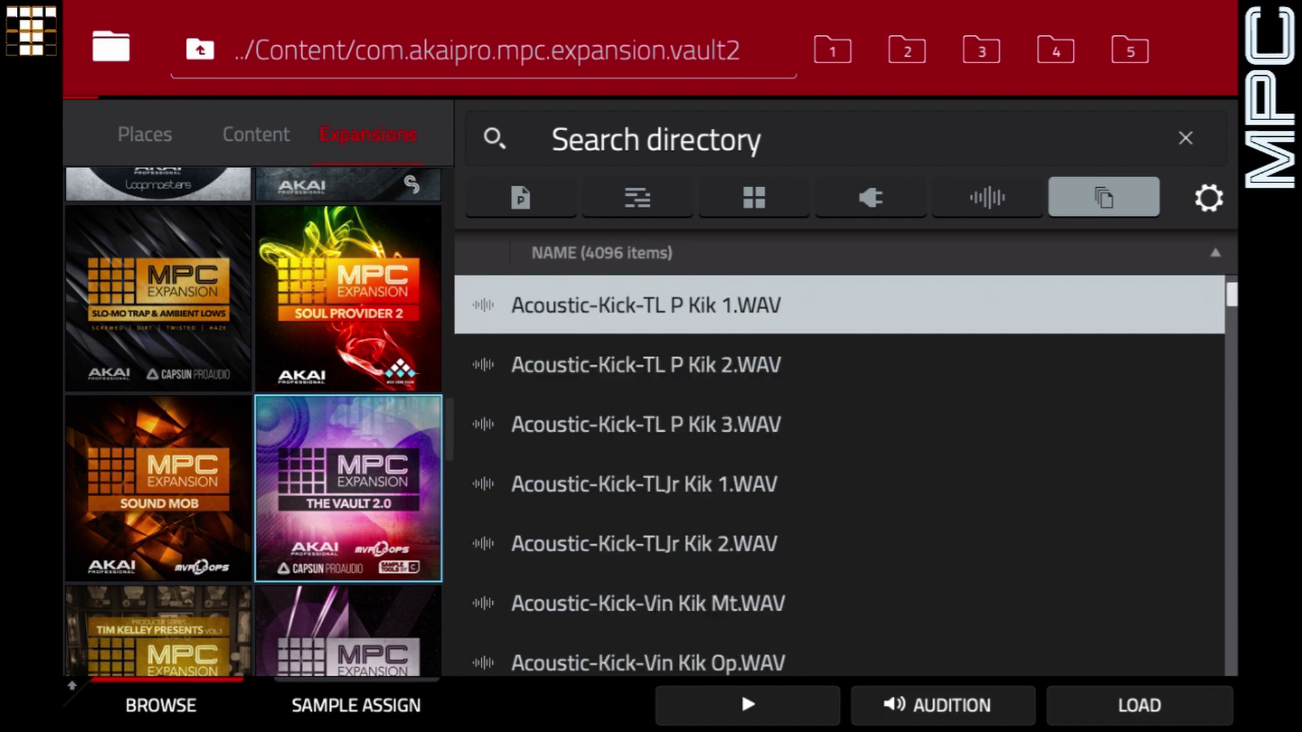
pyautogui.press('Up')
pyautogui.press('Up')
pyautogui.press('Up')
pyautogui.press('Up')
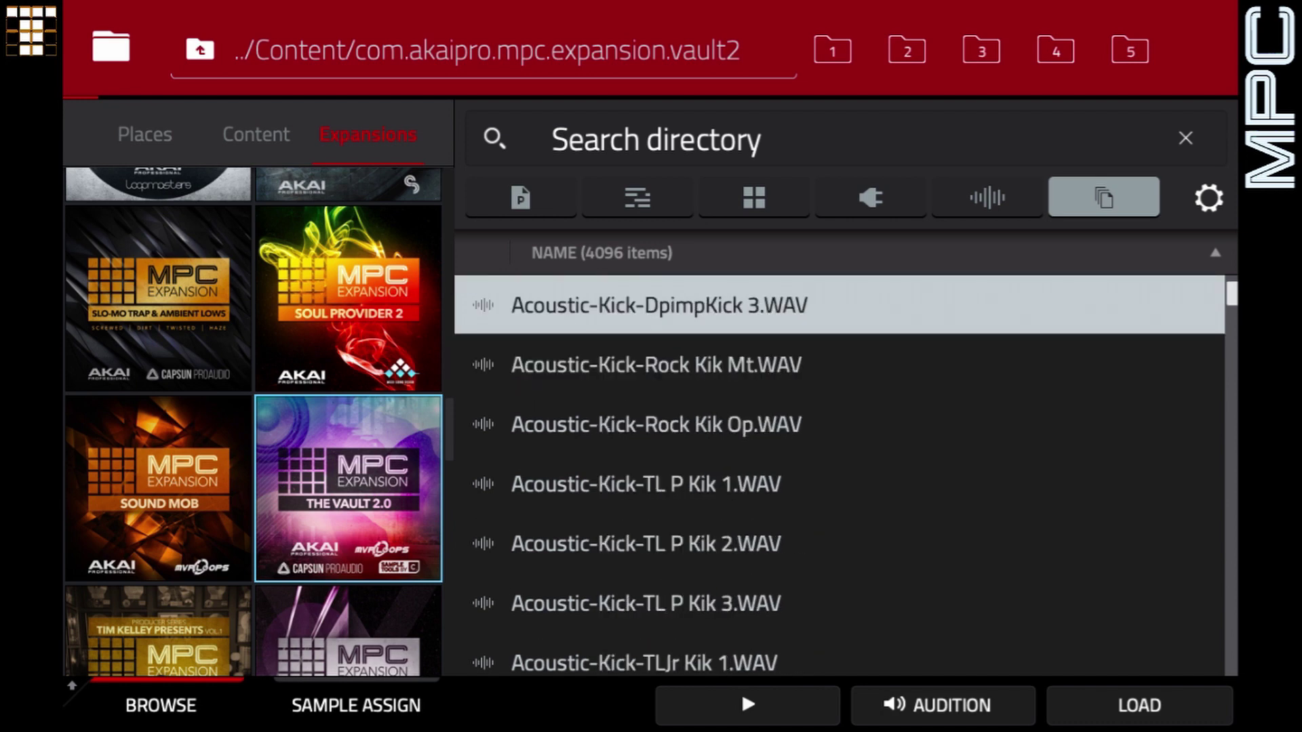
pyautogui.press('Up')
pyautogui.press('Up')
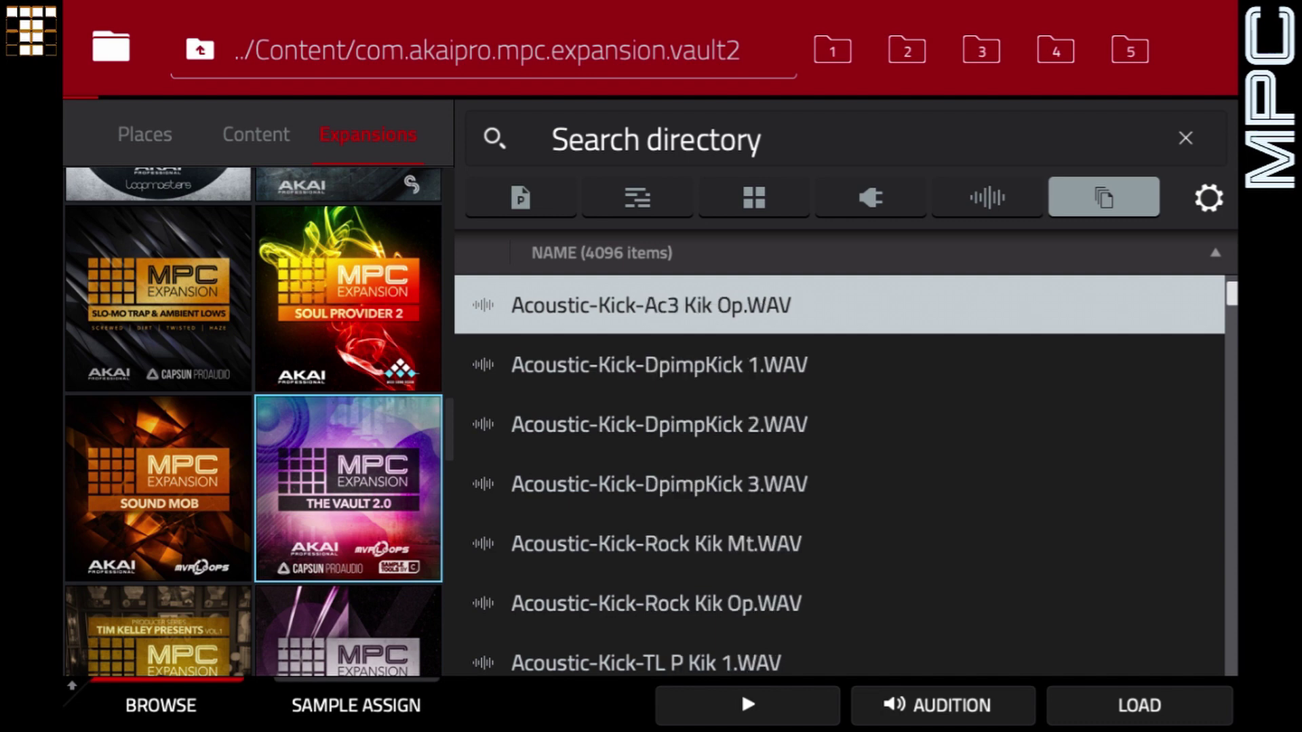
pyautogui.click(1139, 706)
# - Find and load the snare sample Acoustic-Snare-Ac1 Sn Stk.WAV from The Vault 2.0 expansion
pyautogui.press('Down')
pyautogui.press('Down')
pyautogui.press('Down')
pyautogui.press('Down')
pyautogui.press('Down')
pyautogui.press('Down')
pyautogui.press('Down')
pyautogui.press('Down')
pyautogui.press('Down')
pyautogui.press('Down')
pyautogui.press('Down')
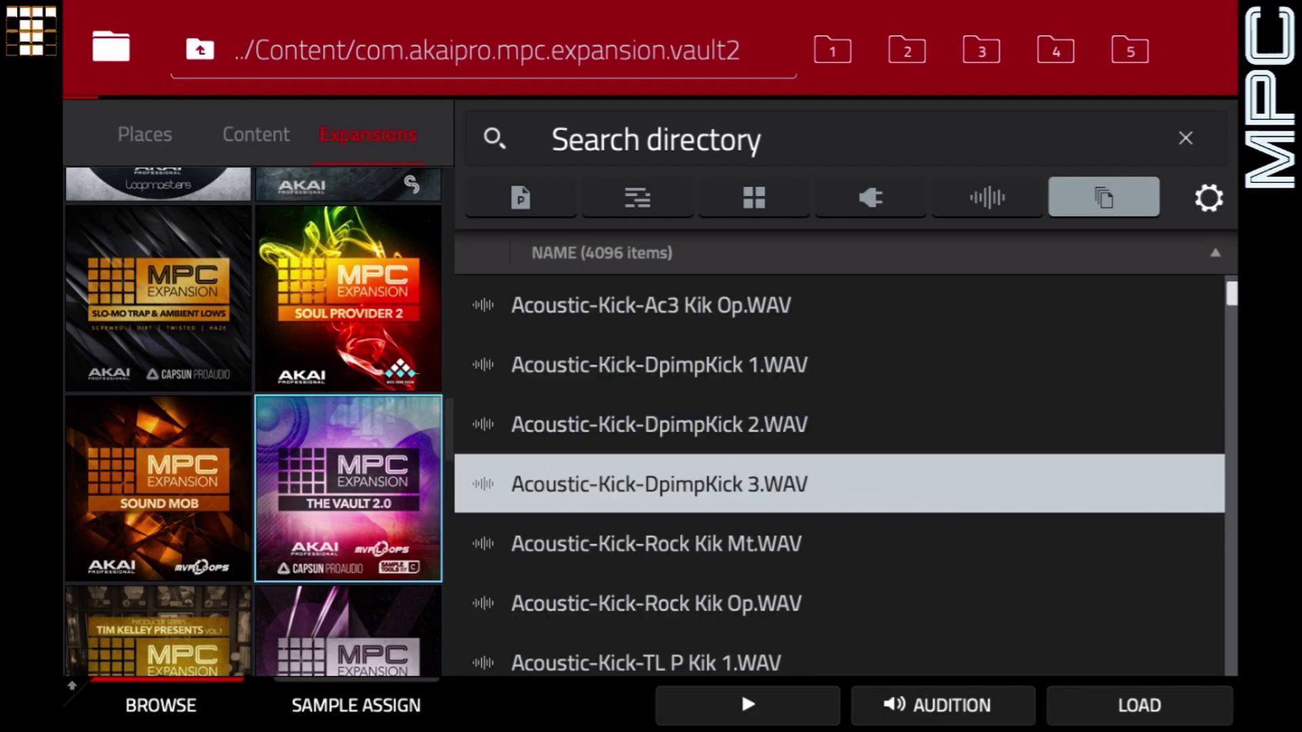
pyautogui.press('Down')
pyautogui.press('Down')
pyautogui.press('Down')
pyautogui.press('Down')
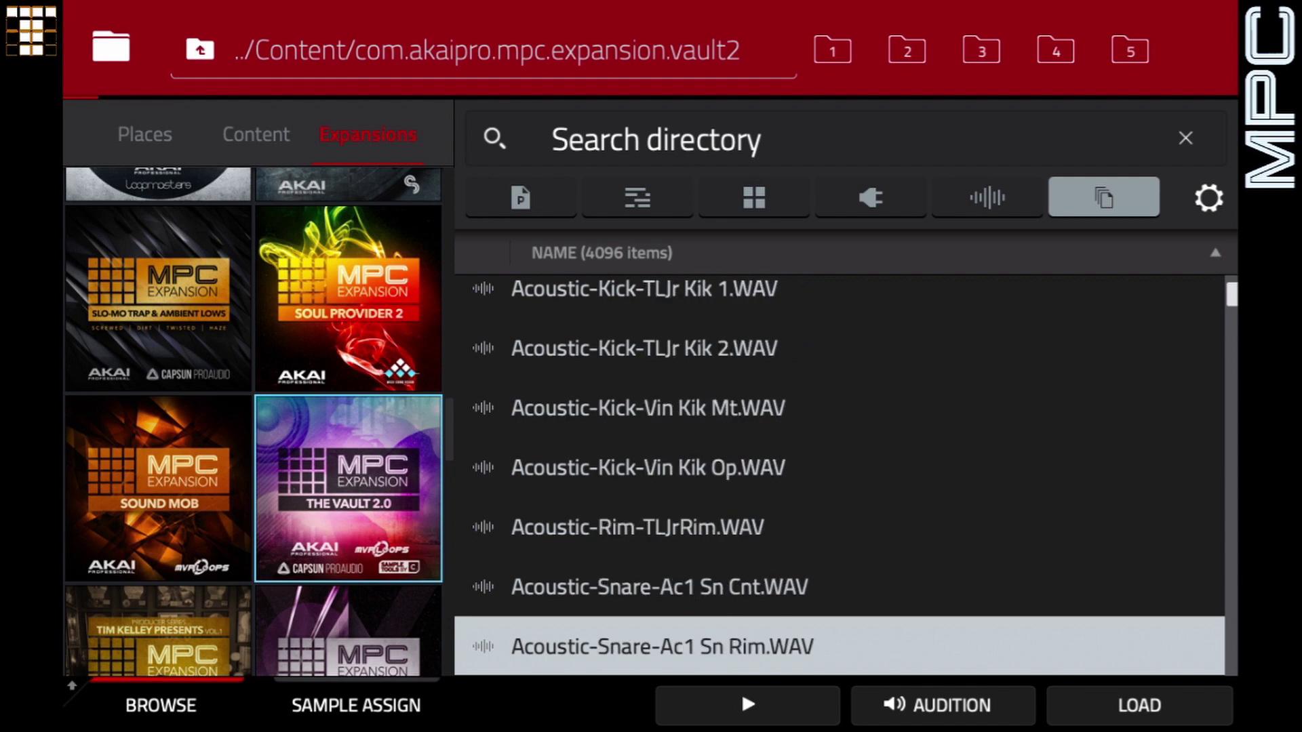
pyautogui.press('Down')
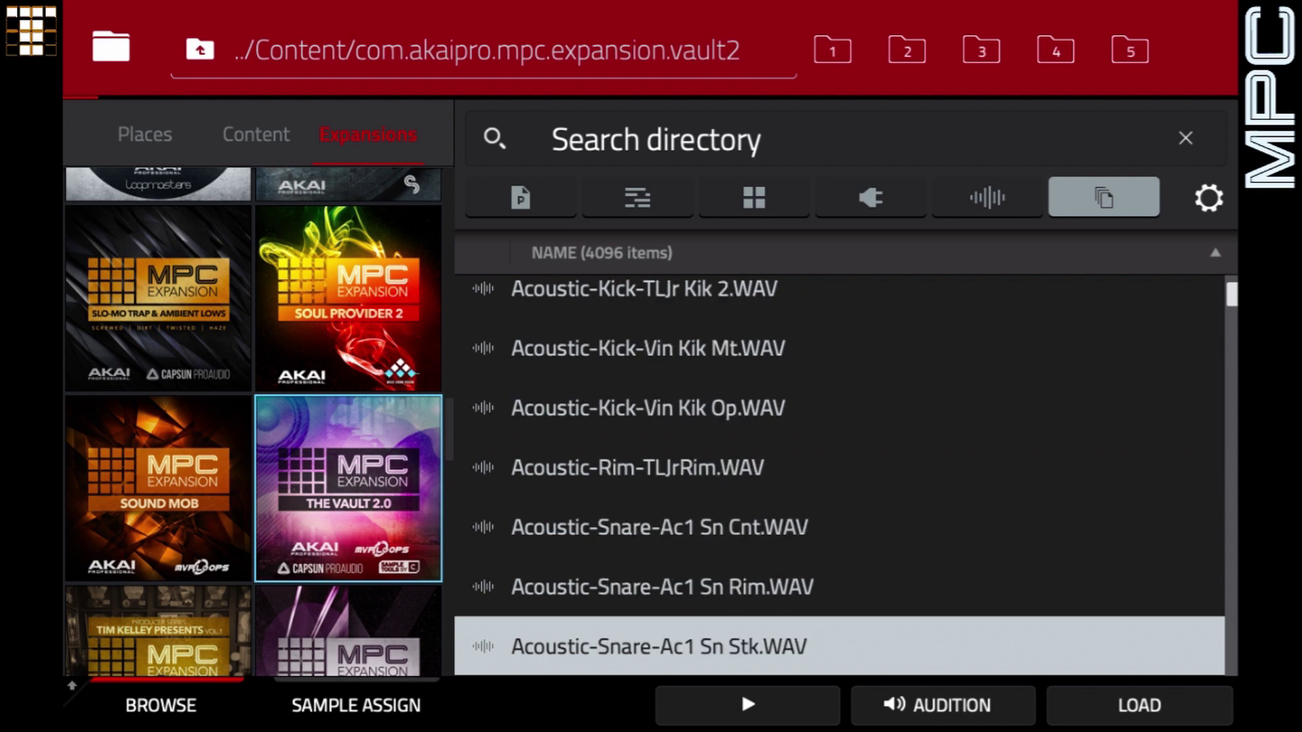
pyautogui.press('Return')
# - Find the acoustic hi-hats in The Vault 2.0 expansion and load Acoustic-HiHat-DpimpHat 1.WAV
pyautogui.press('Up')
pyautogui.press('Up')
pyautogui.press('Up')
pyautogui.press('Up')
pyautogui.press('Up')
pyautogui.press('Up')
pyautogui.press('Up')
pyautogui.press('Up')
pyautogui.press('Up')
pyautogui.press('Up')
pyautogui.press('Up')
pyautogui.press('Up')
pyautogui.press('Up')
pyautogui.press('Up')
pyautogui.press('Up')
pyautogui.press('Up')
pyautogui.press('Up')
pyautogui.press('Up')
pyautogui.press('Up')
pyautogui.press('Up')
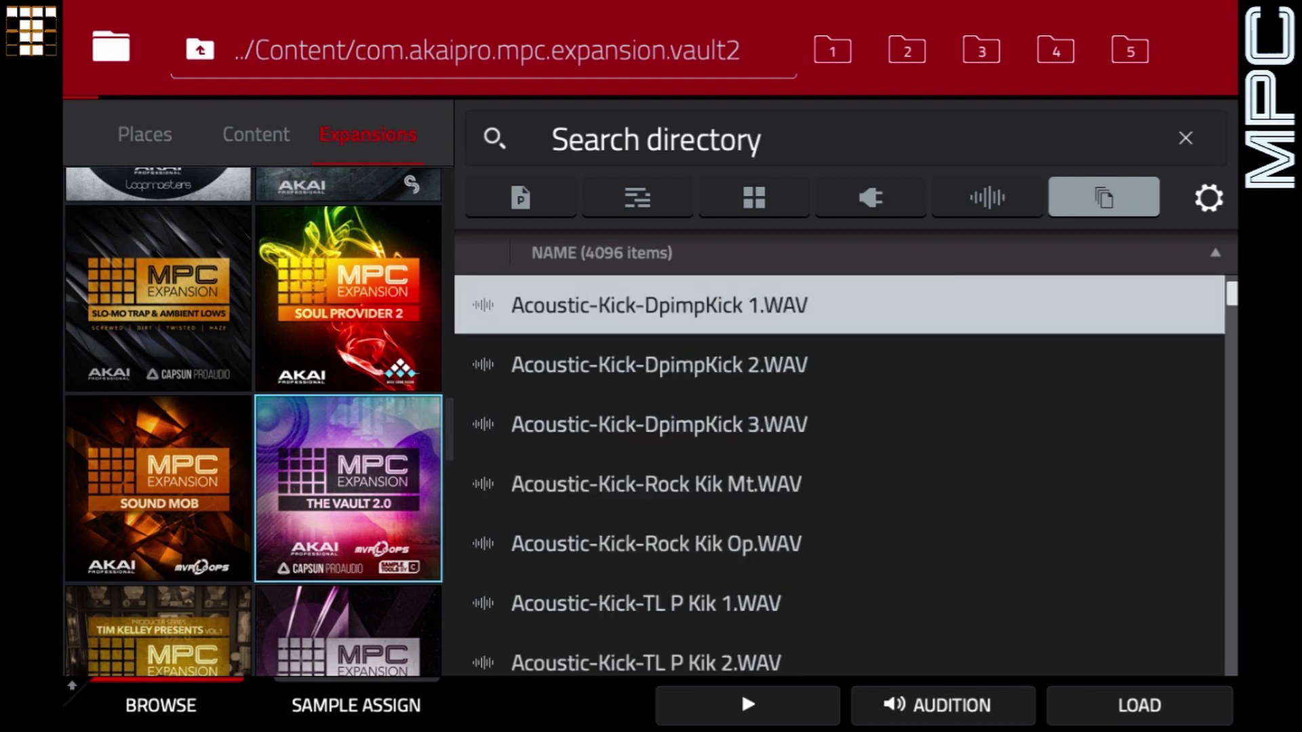
pyautogui.scroll(5, 841, 474)
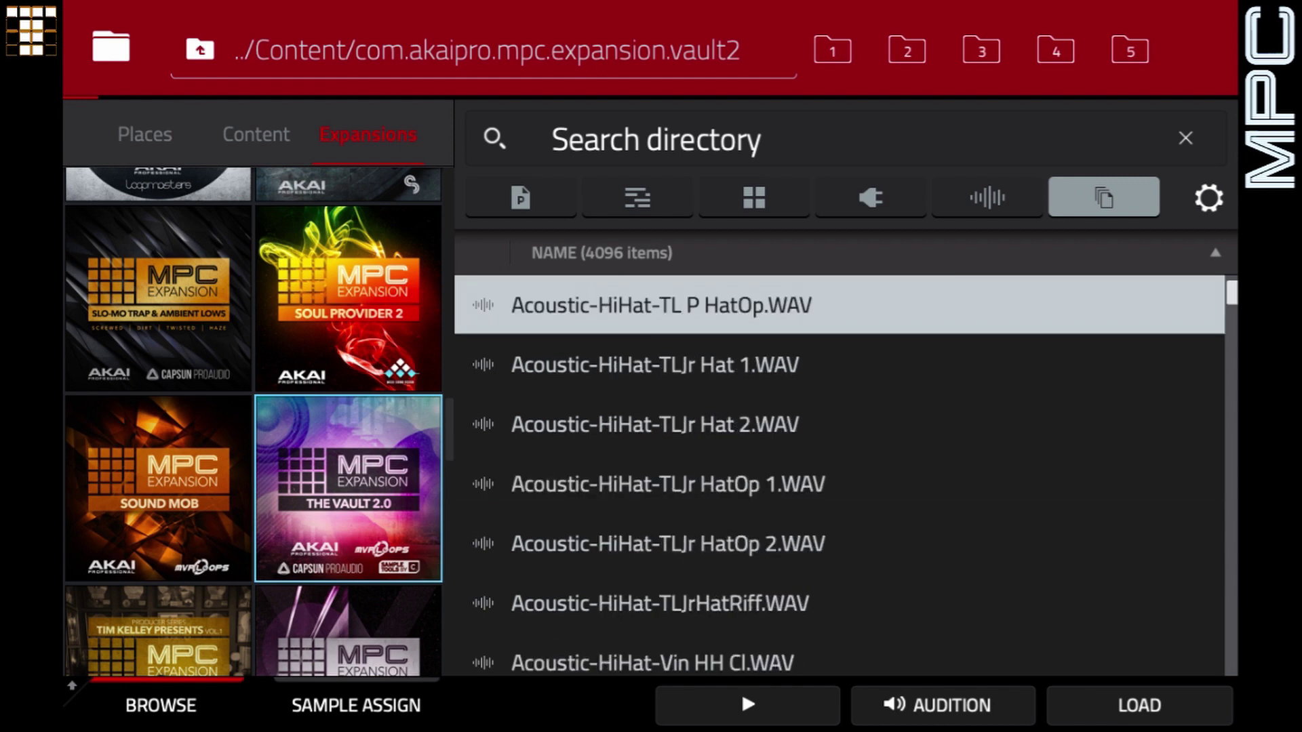
pyautogui.scroll(4, 841, 474)
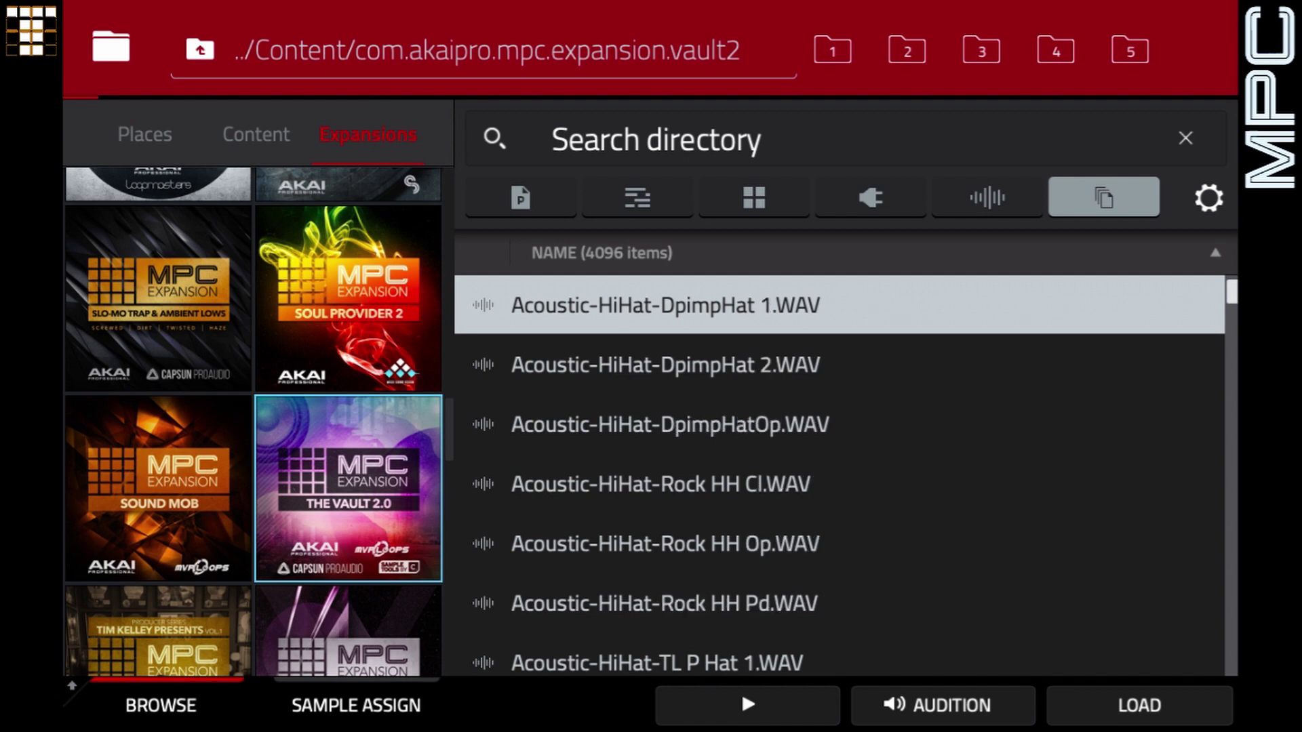
pyautogui.click(1140, 705)
# - Load two more hi-hat samples, Acoustic-HiHat-DpimpHat 2.WAV and Acoustic-HiHat-Rock HH Op.WAV
pyautogui.click(839, 365)
pyautogui.click(1139, 705)
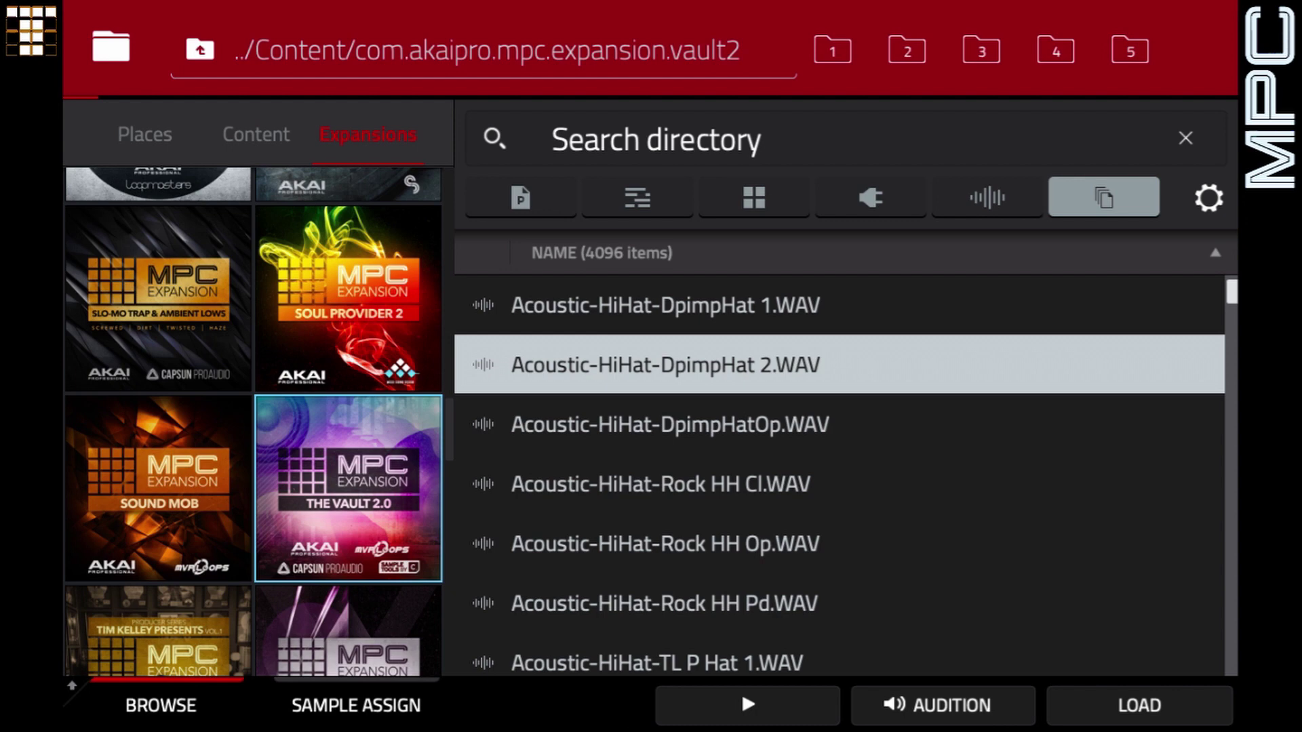
pyautogui.press('Down')
pyautogui.press('Down')
pyautogui.press('Down')
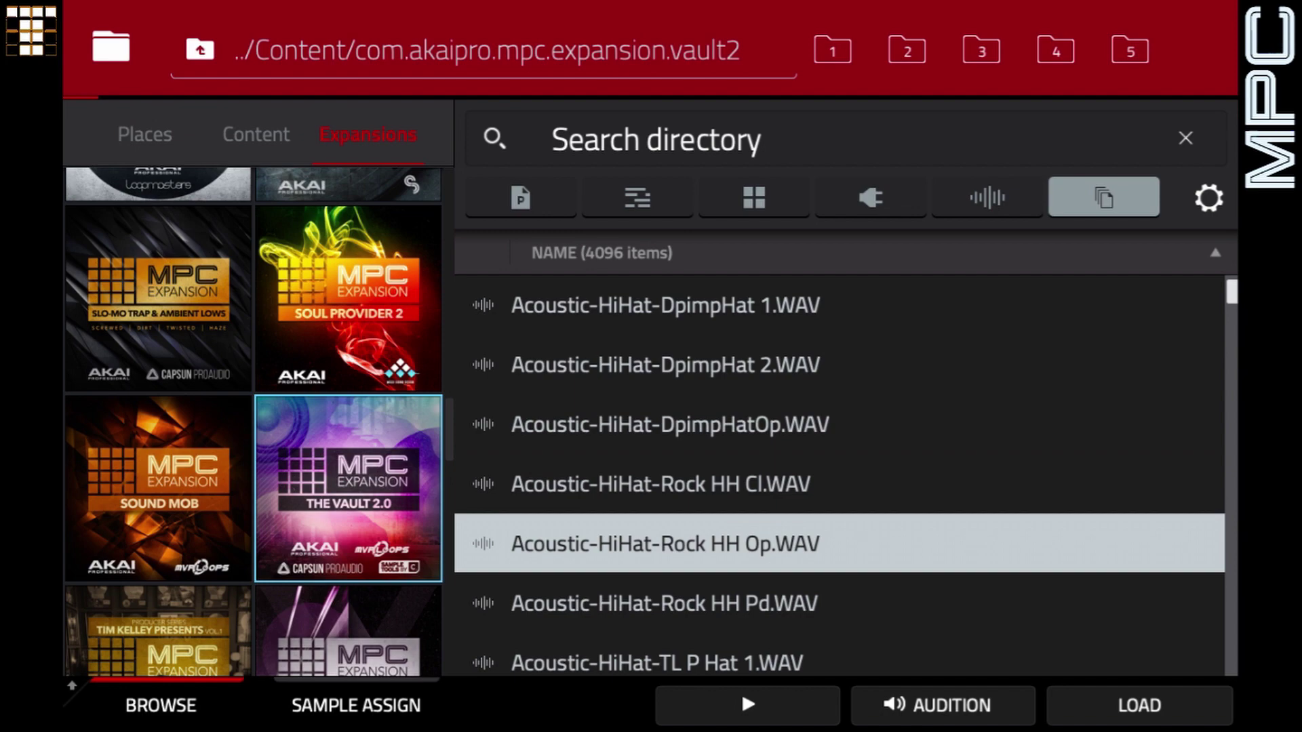
pyautogui.click(1139, 705)
# - Shorten the hi-hat samples on pads A03 and A04 by moving their end points earlier, ending A04 at 2337
pyautogui.press('Menu')
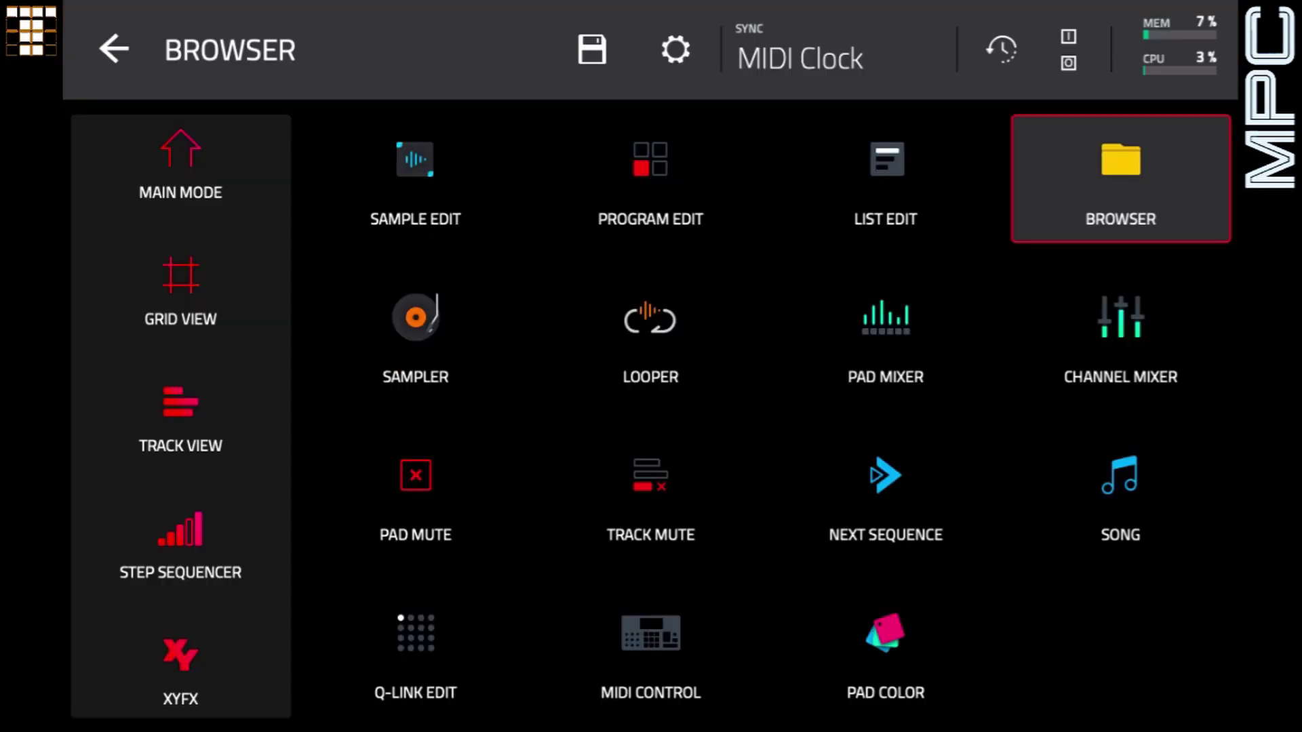
pyautogui.click(651, 179)
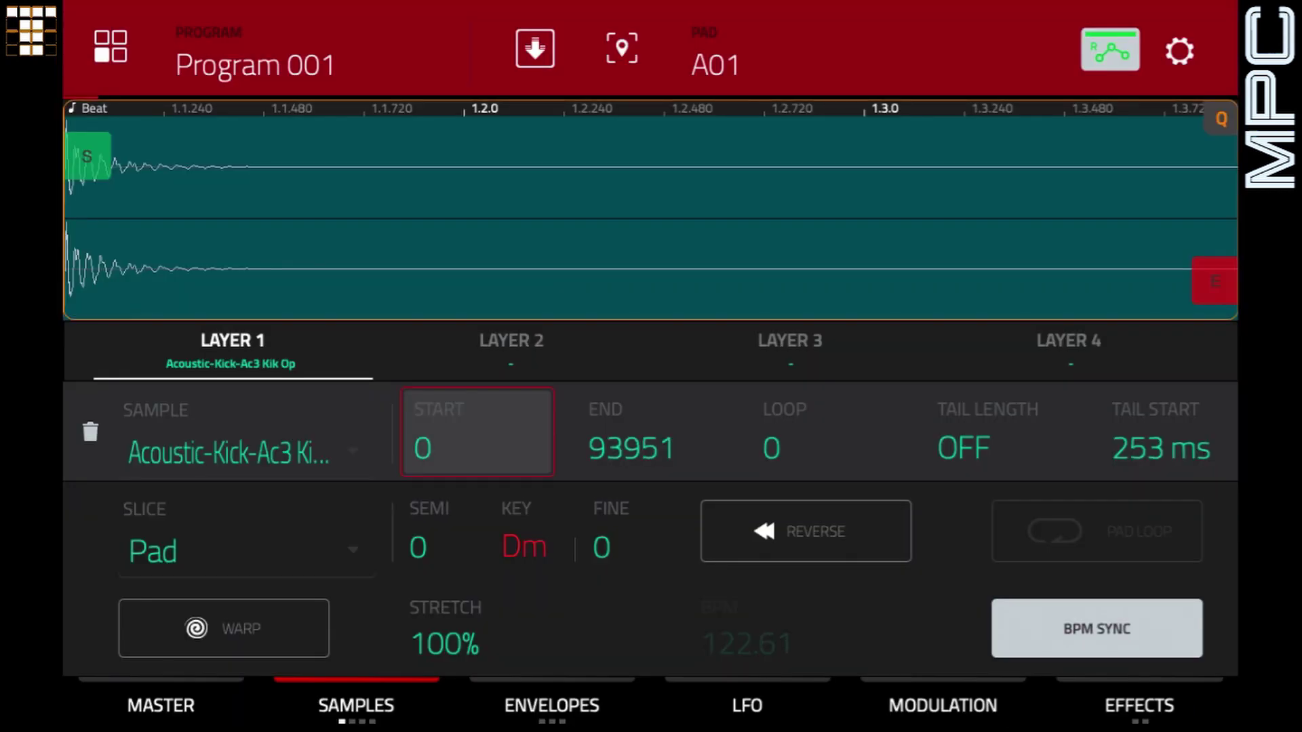
pyautogui.press('c')
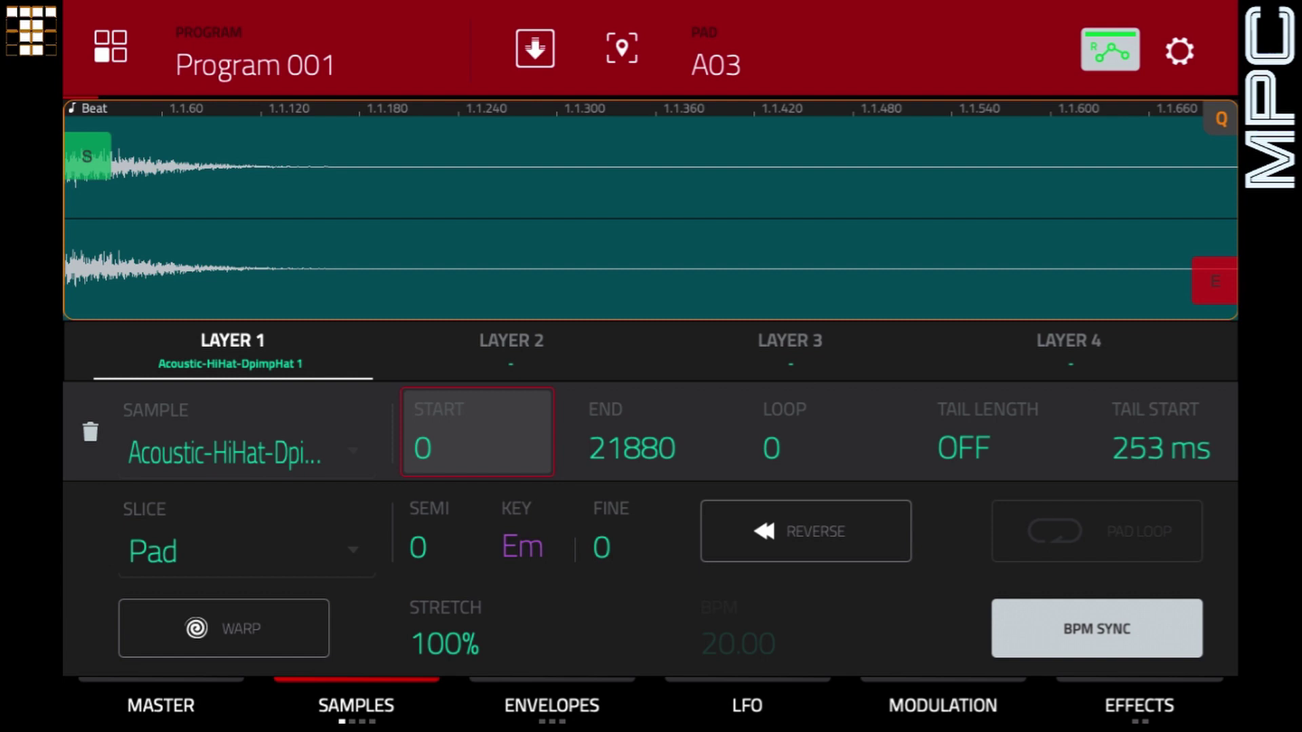
pyautogui.press('v')
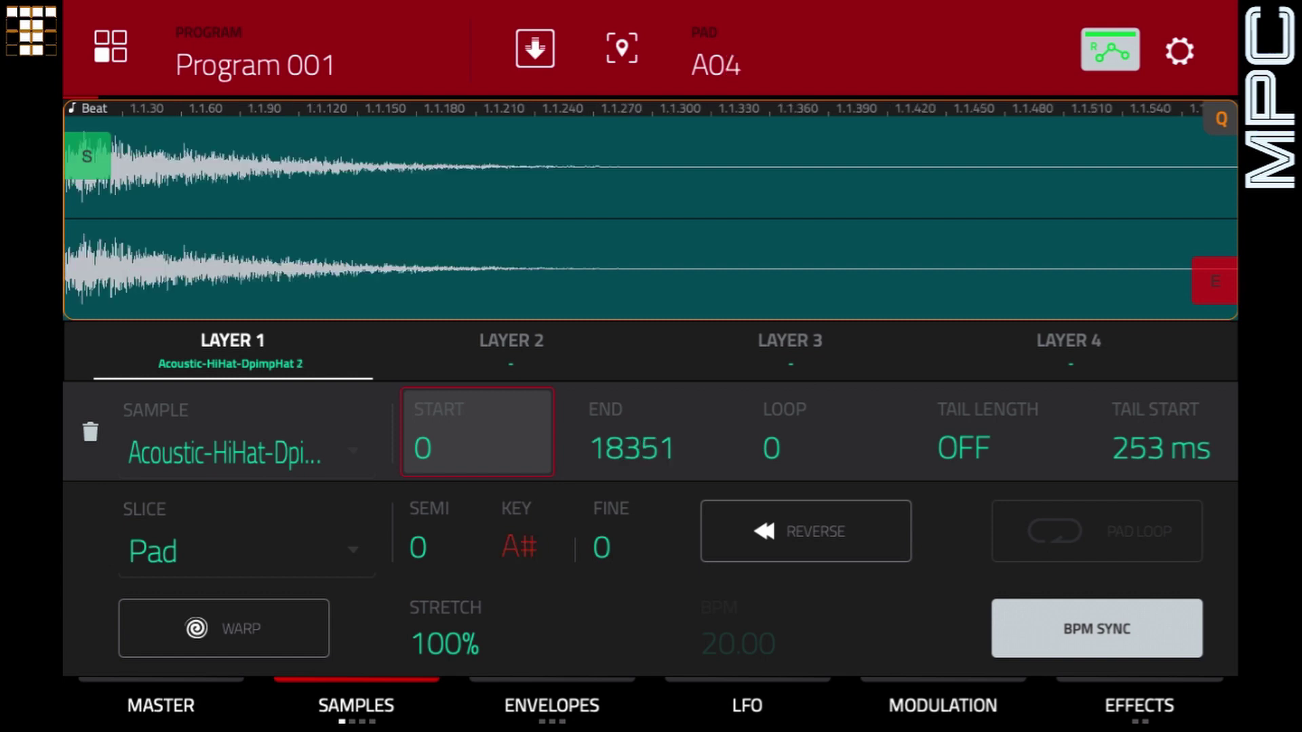
pyautogui.moveTo(1215, 281)
pyautogui.mouseDown()
pyautogui.moveTo(85, 280)
pyautogui.moveTo(190, 280)
pyautogui.mouseUp()
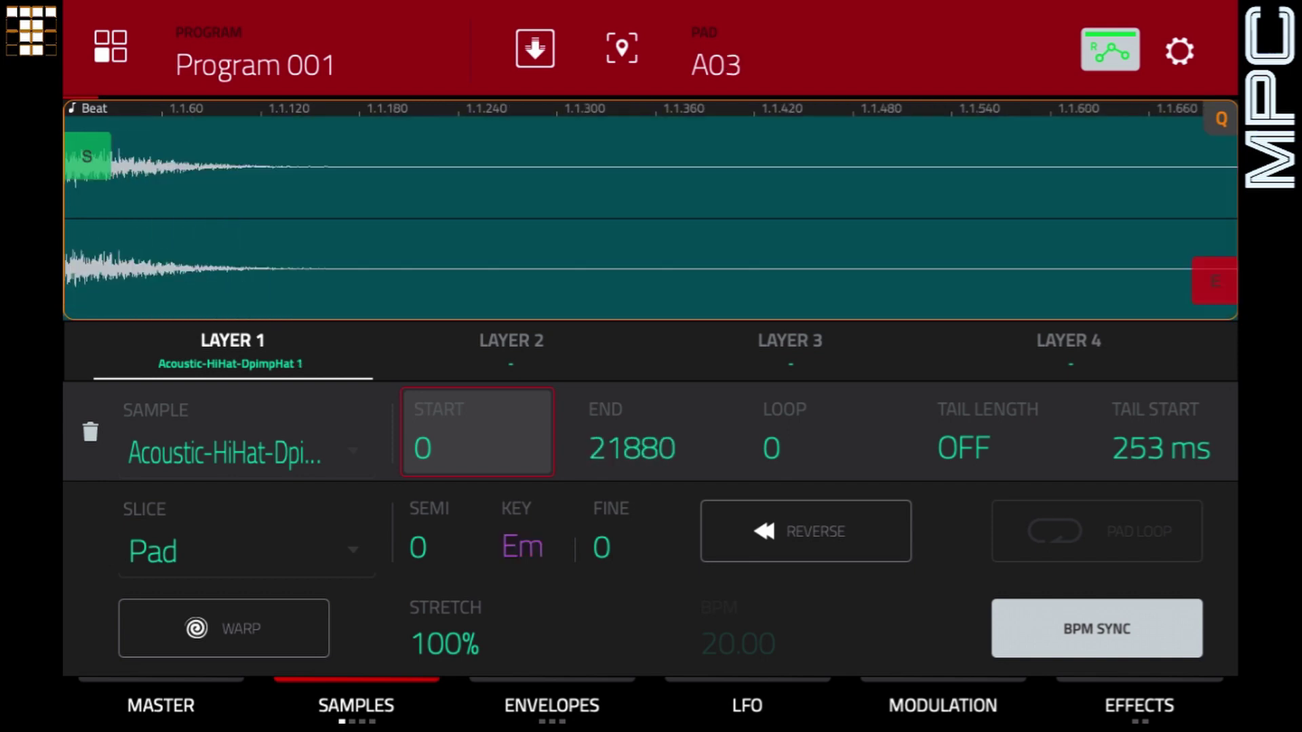
pyautogui.moveTo(1214, 280); pyautogui.dragTo(199, 281)
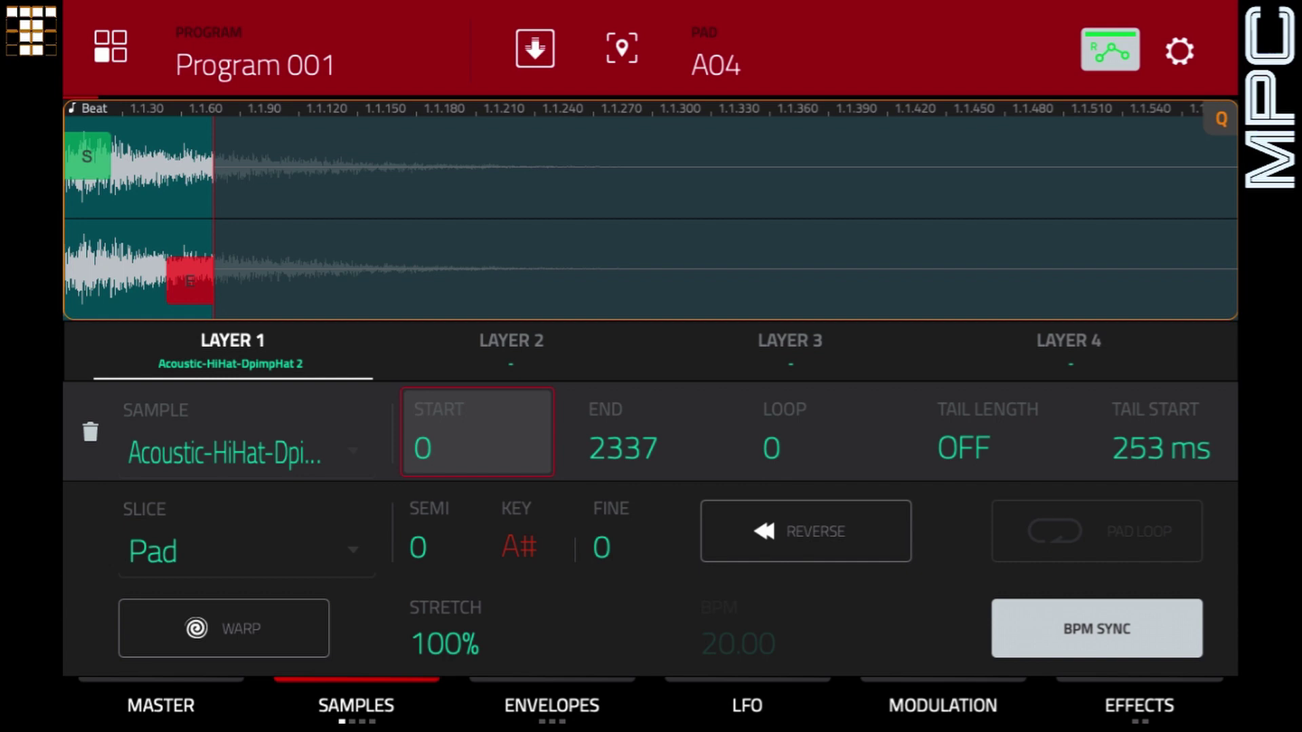
# - Copy the kick from pad A01 to pad A05
pyautogui.click(535, 49)
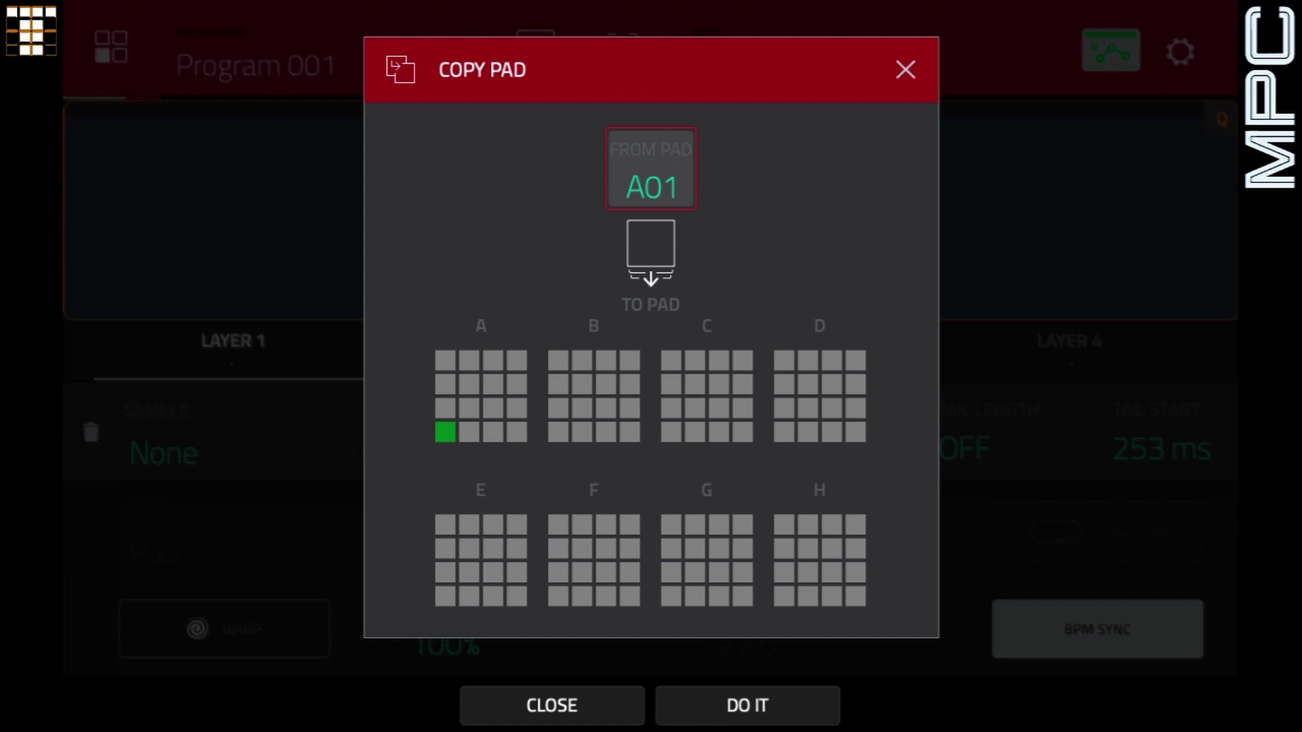
pyautogui.click(445, 408)
pyautogui.click(747, 706)
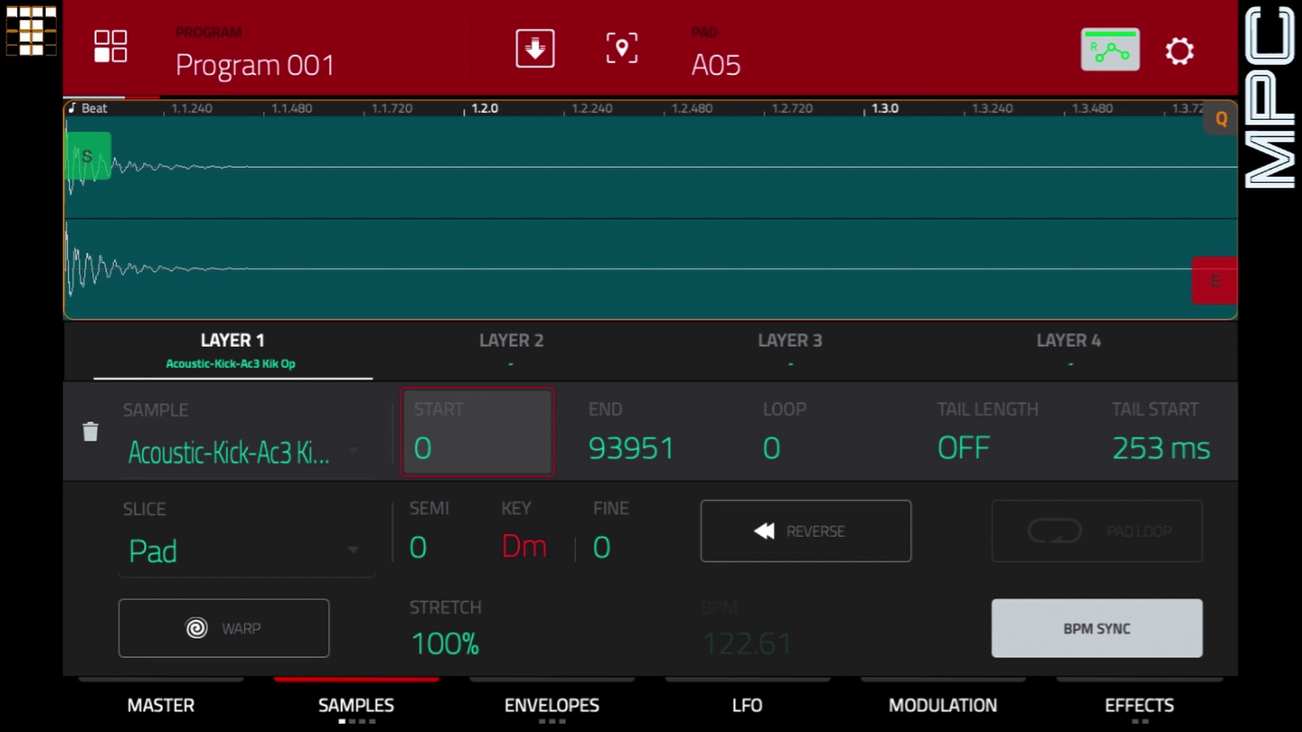
# - Lower the Low 2 filter cutoff of pad A05 to 77
pyautogui.click(552, 706)
pyautogui.click(552, 706)
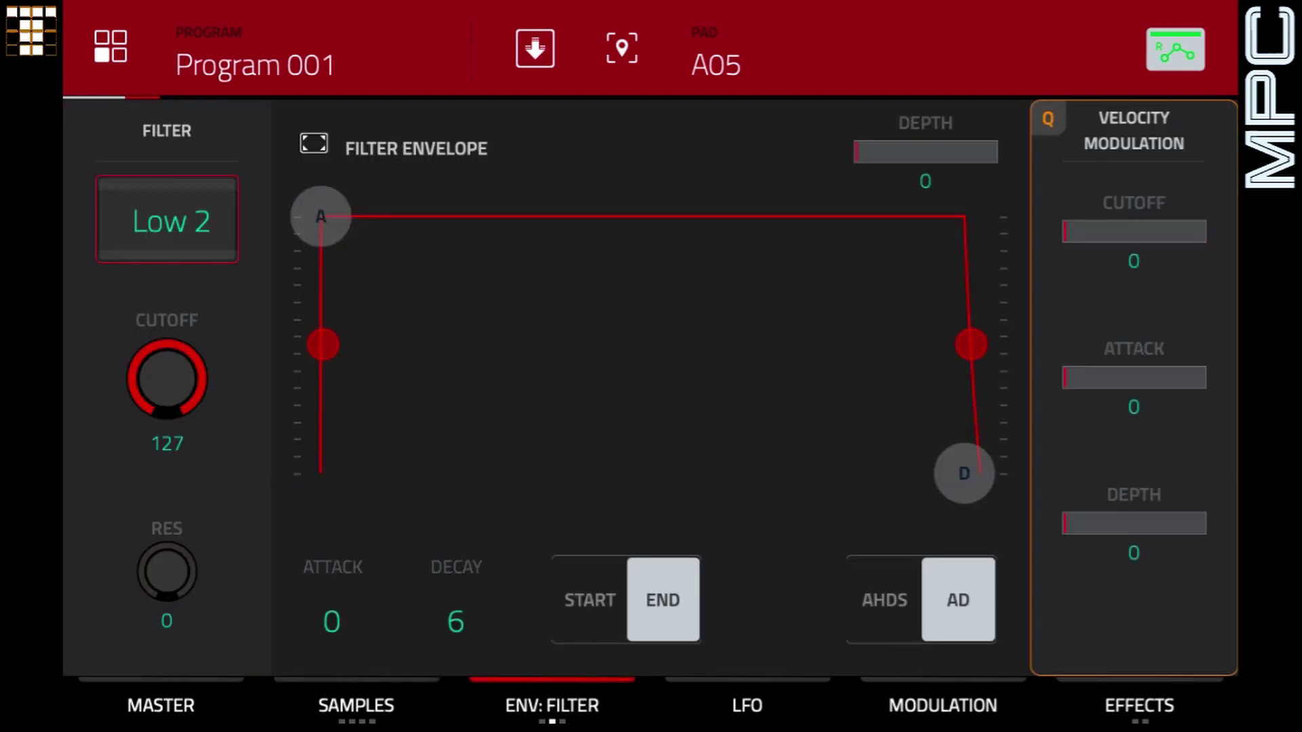
pyautogui.click(167, 379)
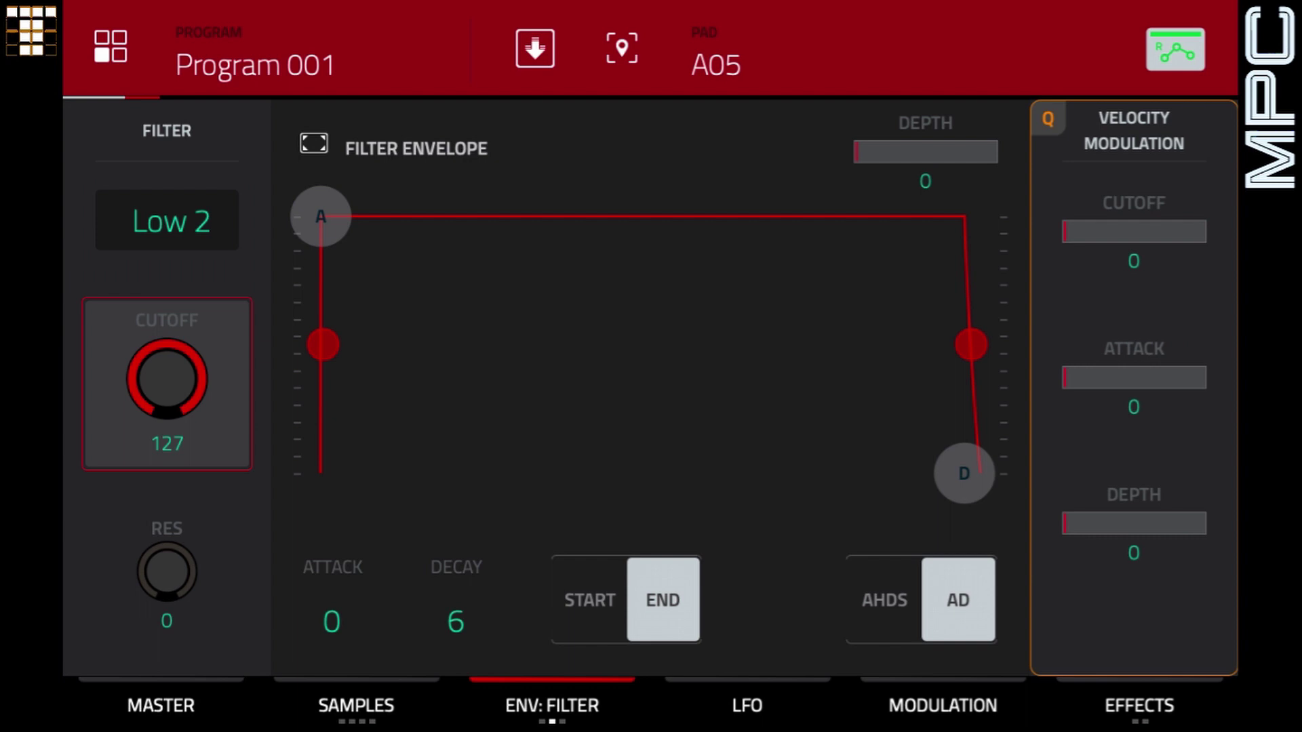
pyautogui.scroll(-10, 167, 380)
pyautogui.scroll(-4, 167, 380)
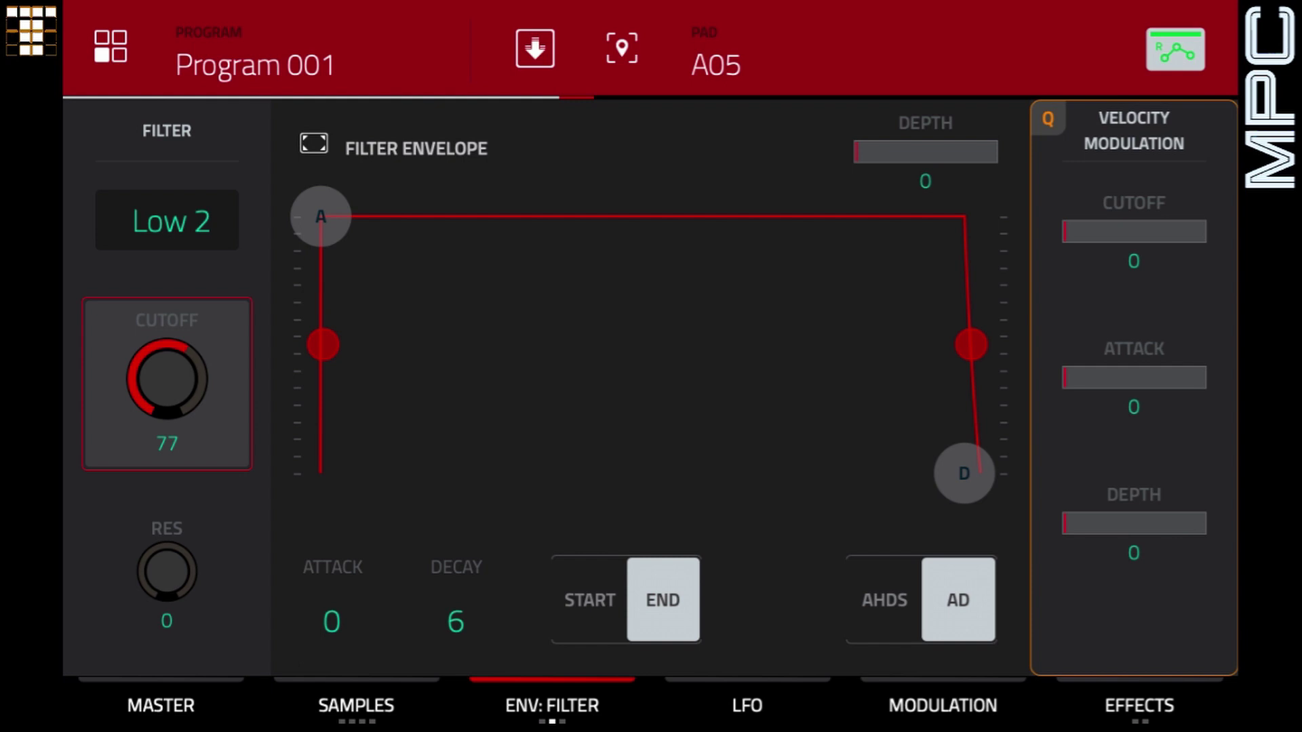
# - Increase the swing in the time correct settings and play the sequence back
pyautogui.press('Home')
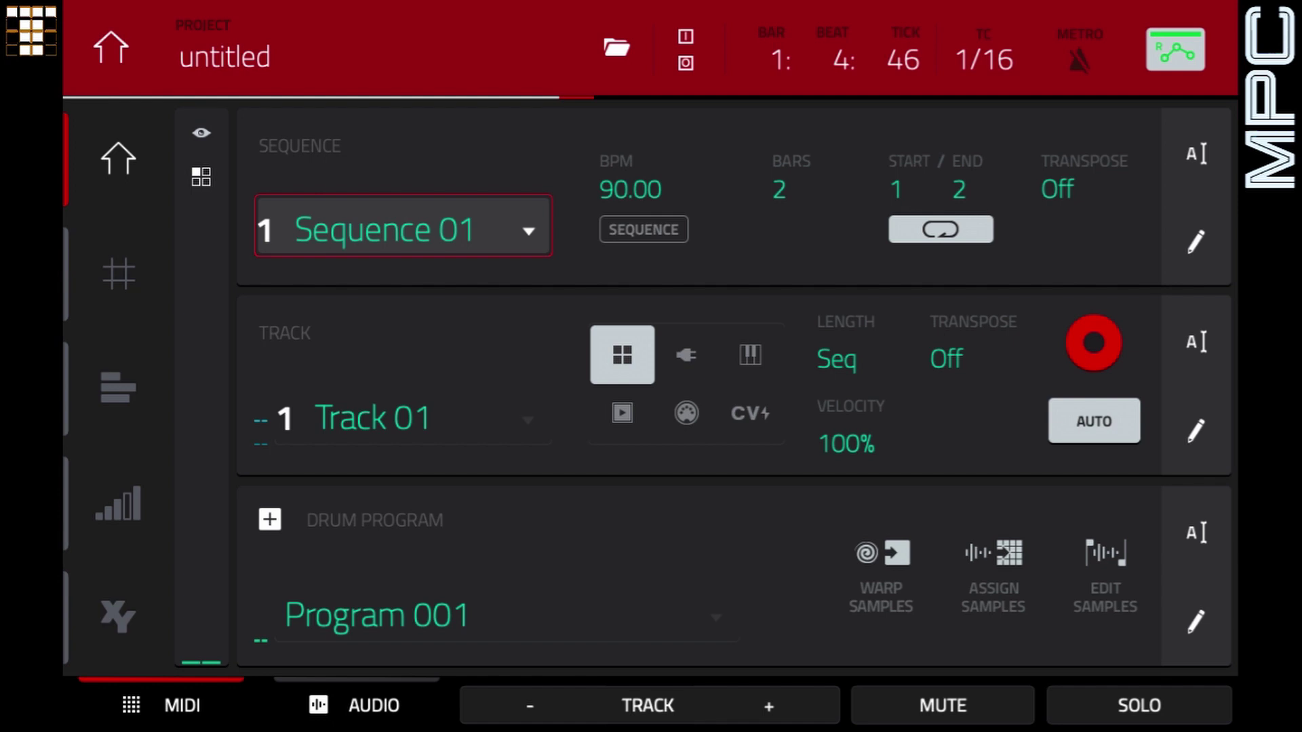
pyautogui.press('t')
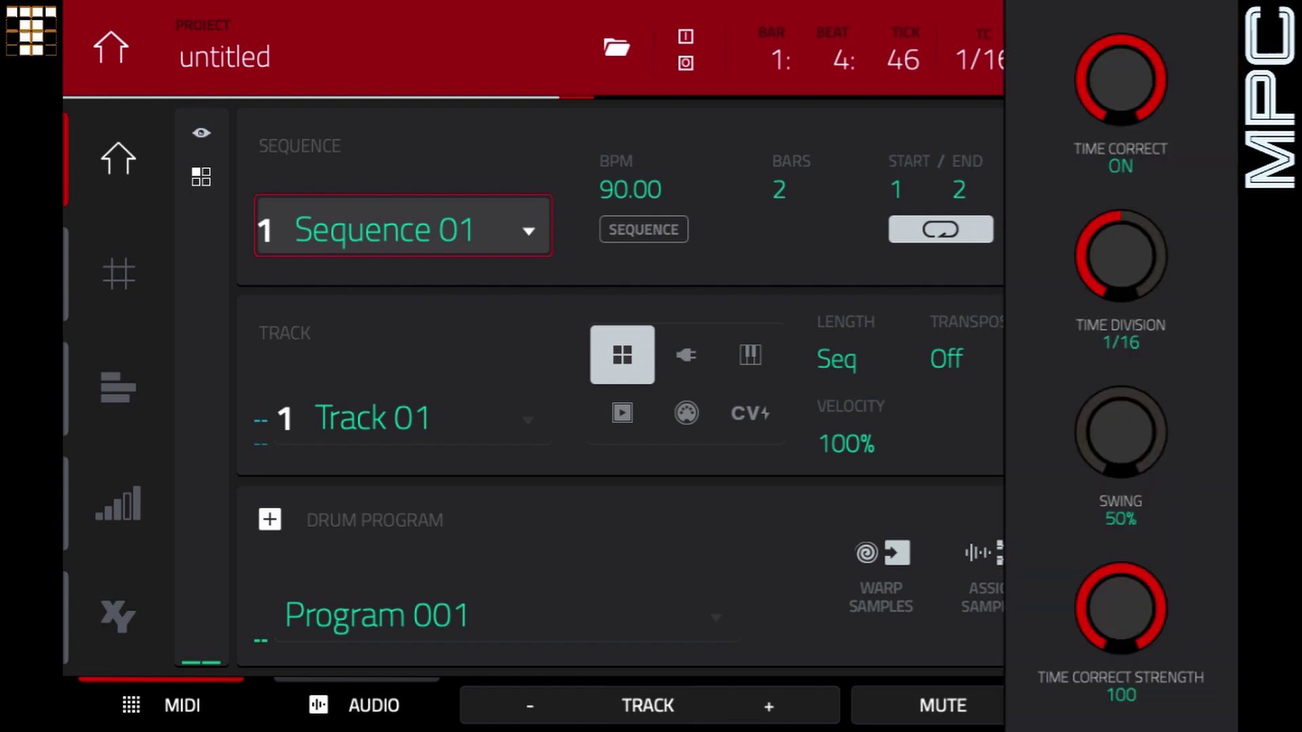
pyautogui.scroll(3, 1121, 432)
pyautogui.scroll(5, 1121, 432)
pyautogui.scroll(3, 1121, 432)
pyautogui.press('t')
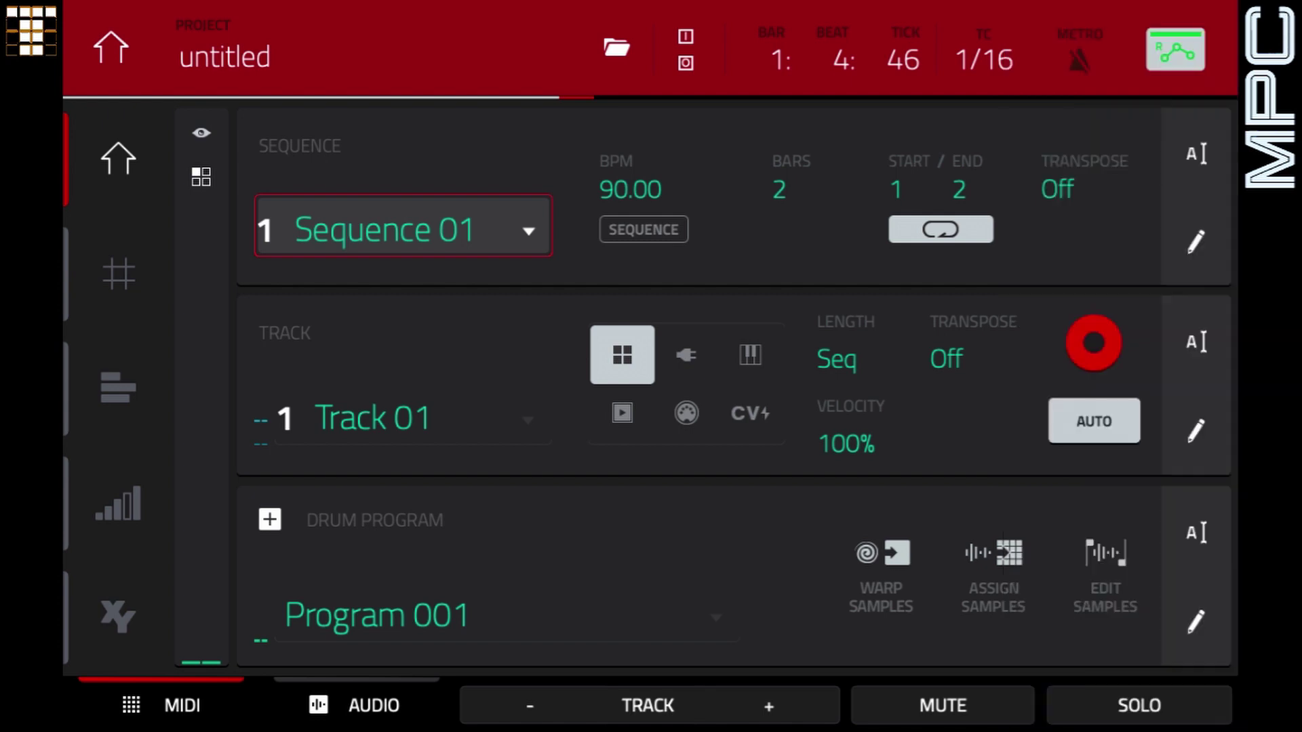
pyautogui.press('space')
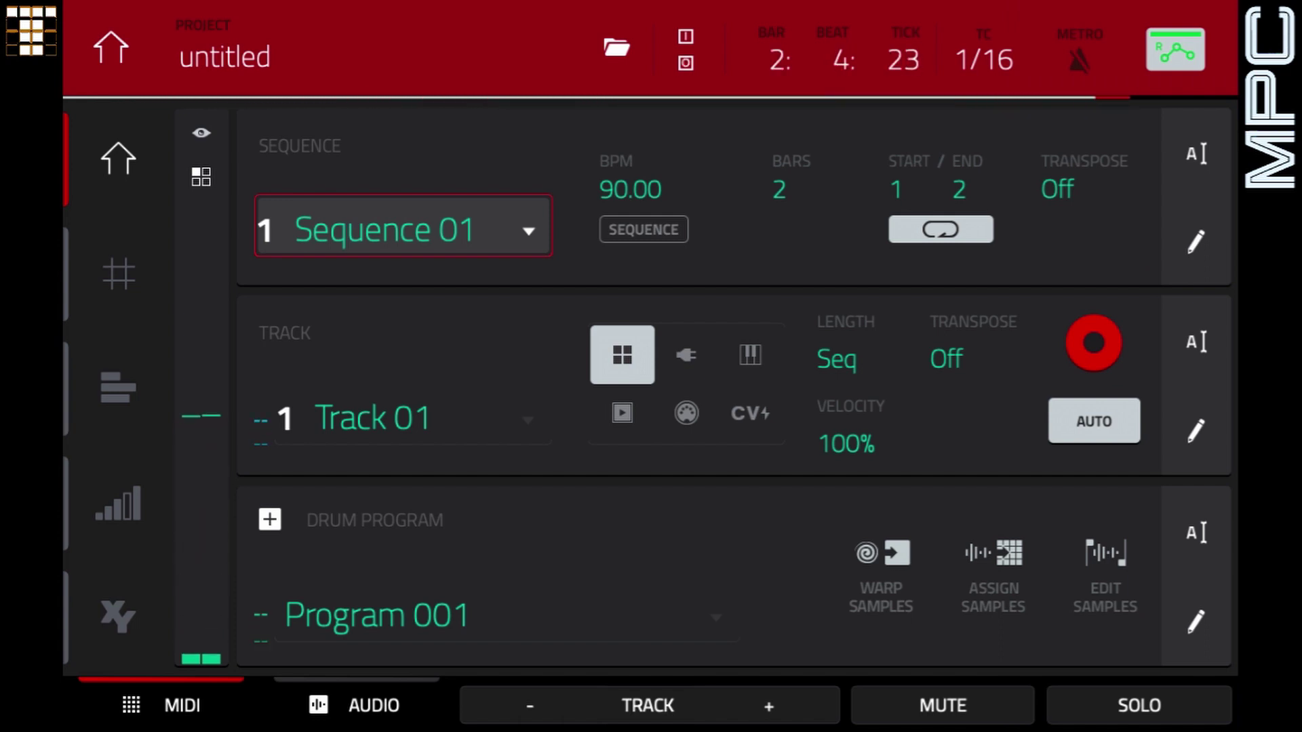
# - Switch the amp envelope of pad A03 to AHDS and set its sustain to 0
pyautogui.press('Menu')
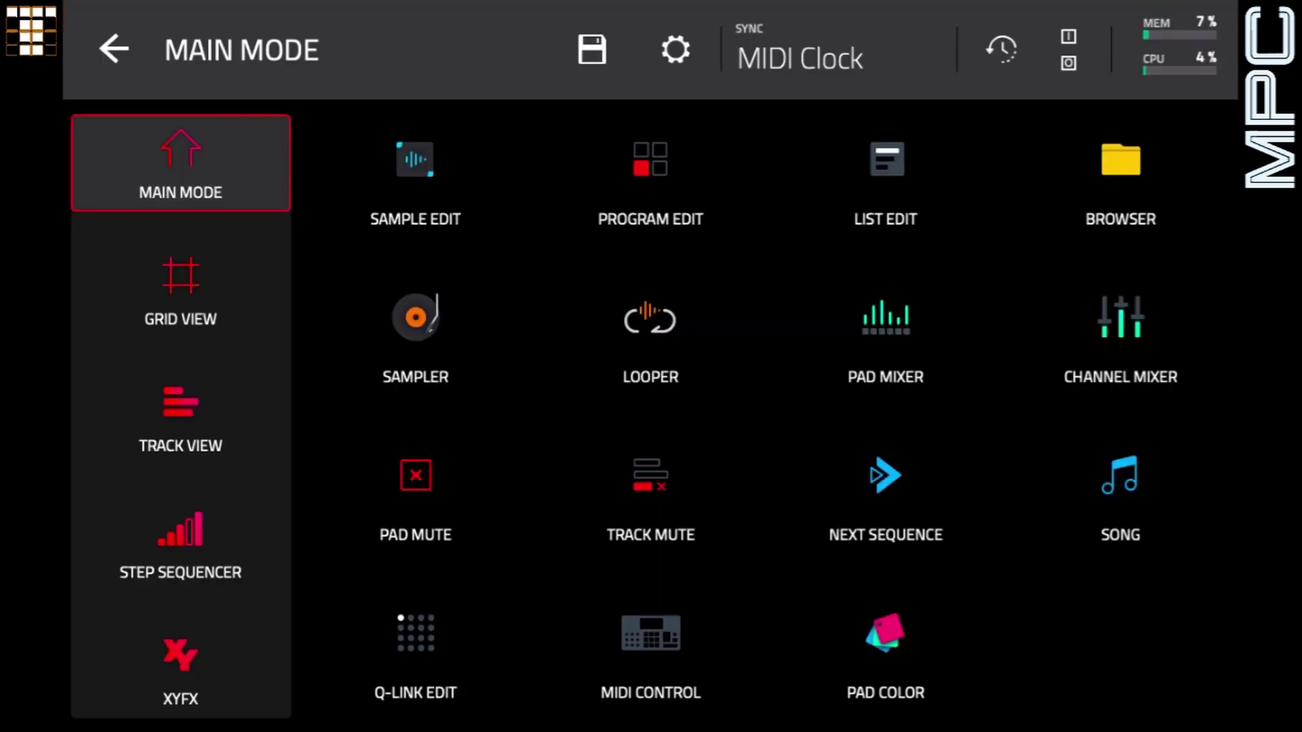
pyautogui.click(650, 179)
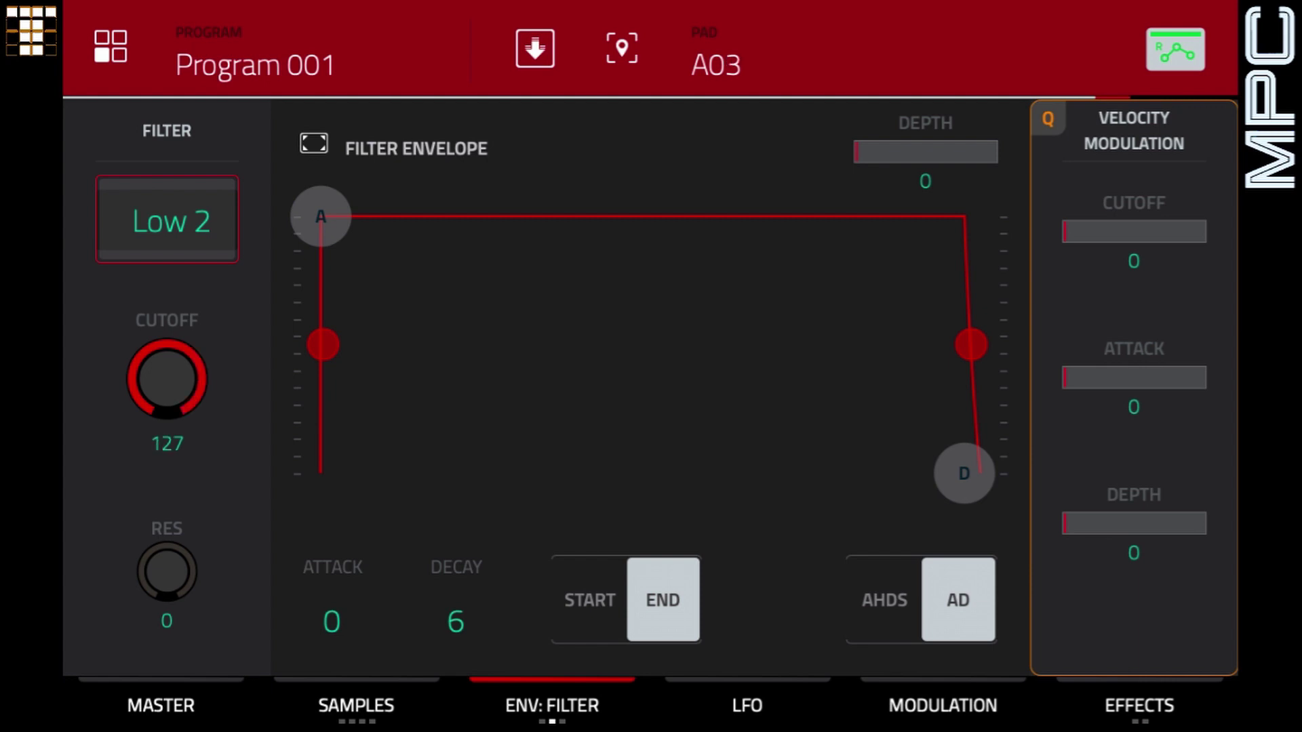
pyautogui.click(552, 705)
pyautogui.click(552, 706)
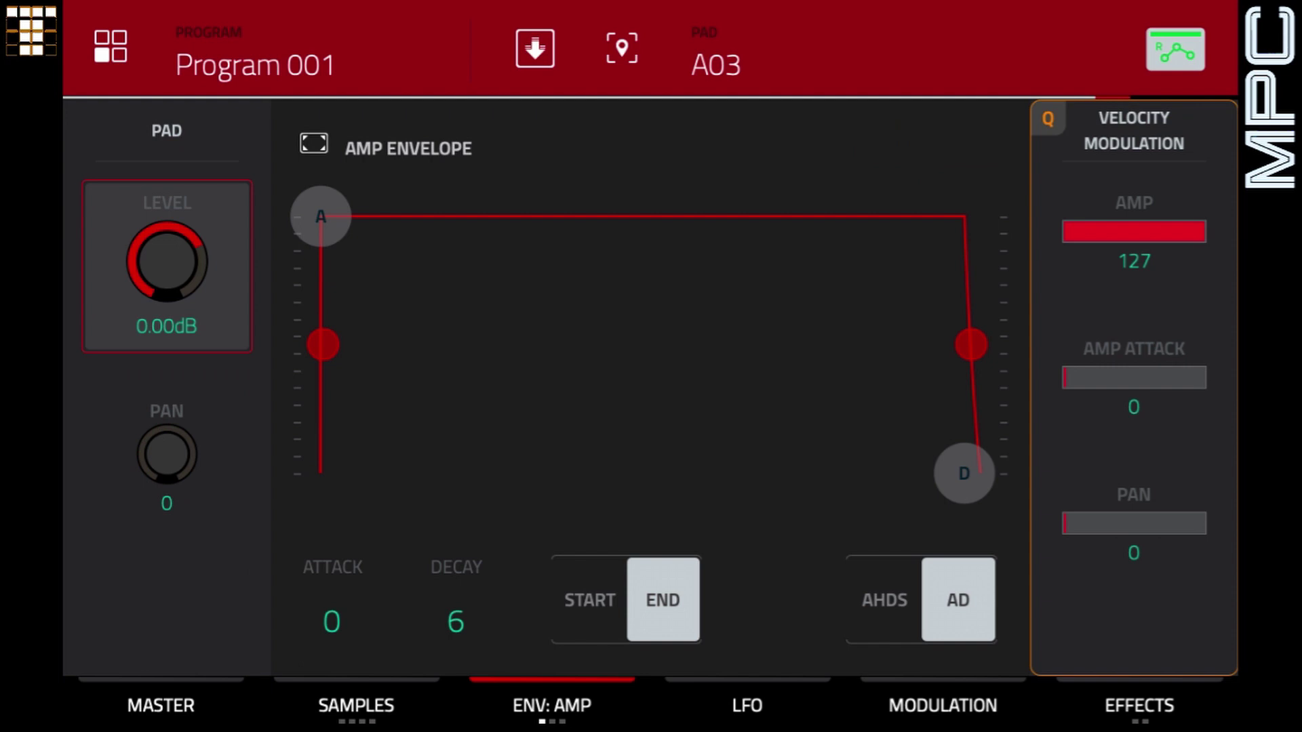
pyautogui.click(884, 600)
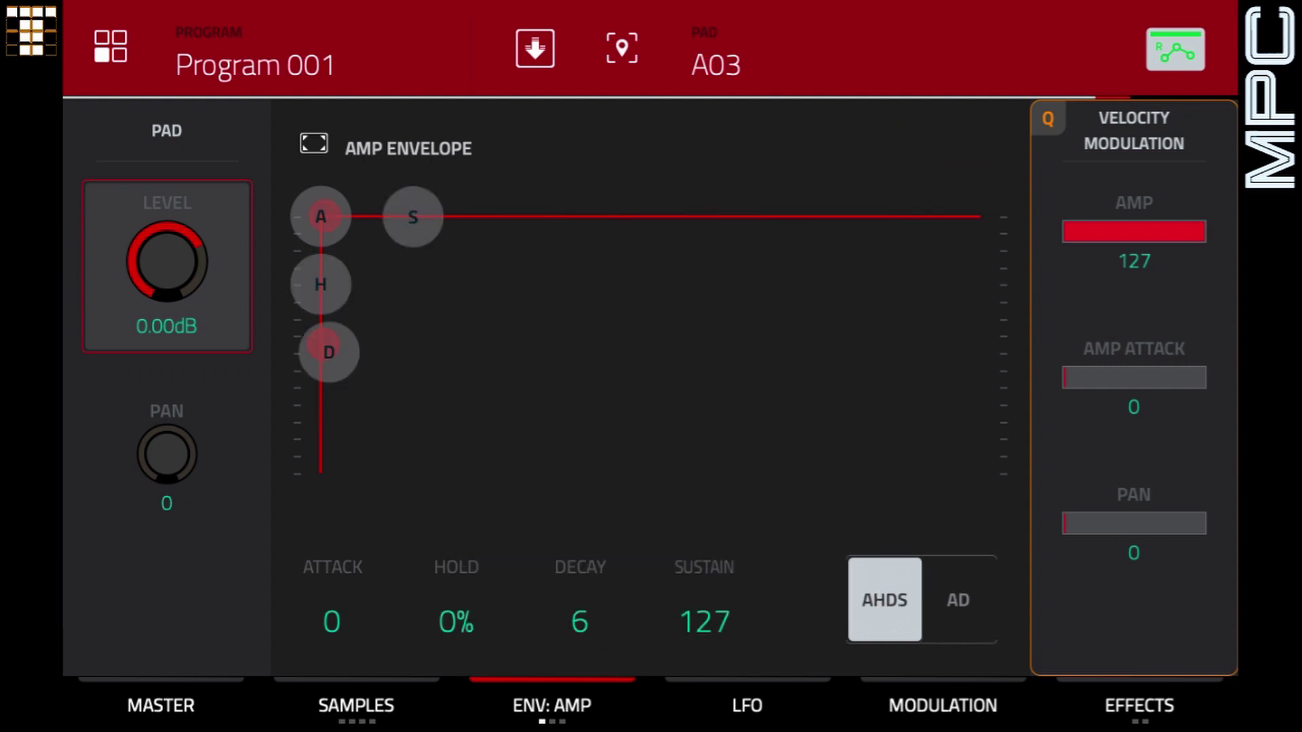
pyautogui.moveTo(412, 217); pyautogui.dragTo(413, 473)
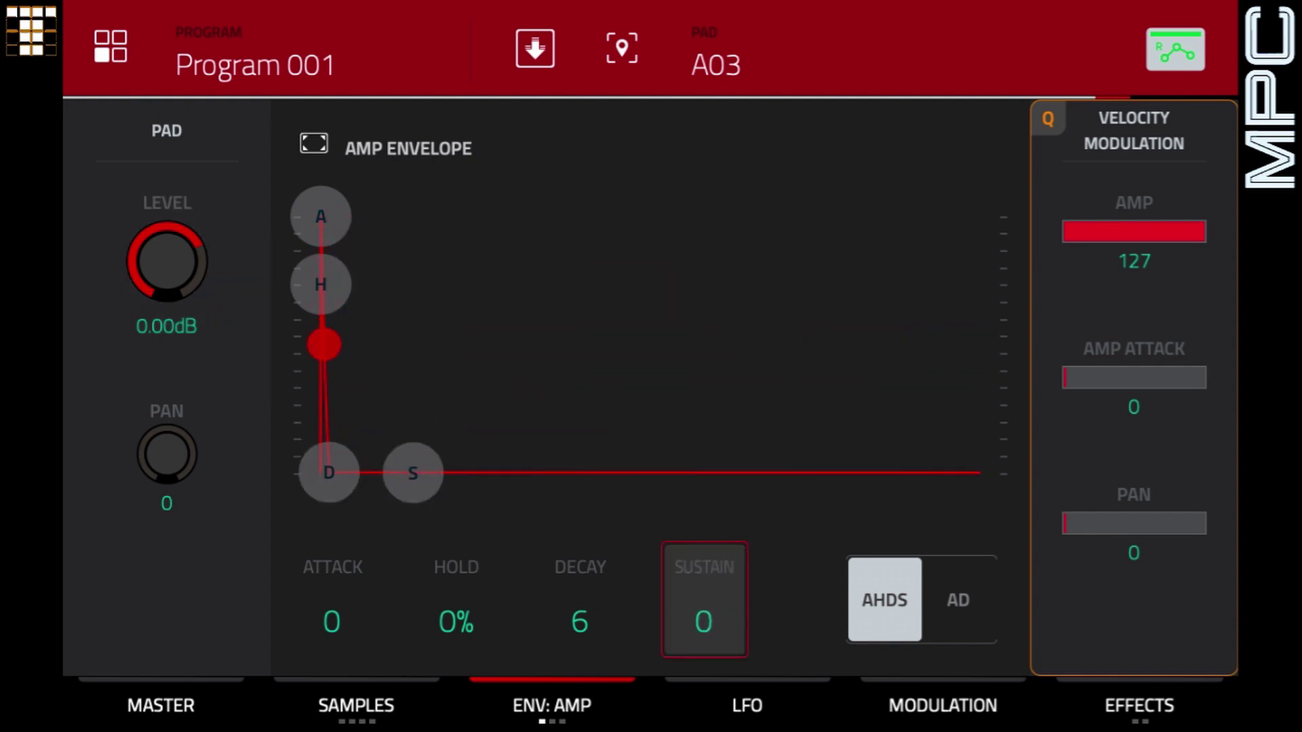
# - Lengthen the amp envelope decay of pad A03, and switch pad A04's amp envelope to AHDS with sustain 0 and decay 51
pyautogui.moveTo(329, 473); pyautogui.dragTo(392, 473)
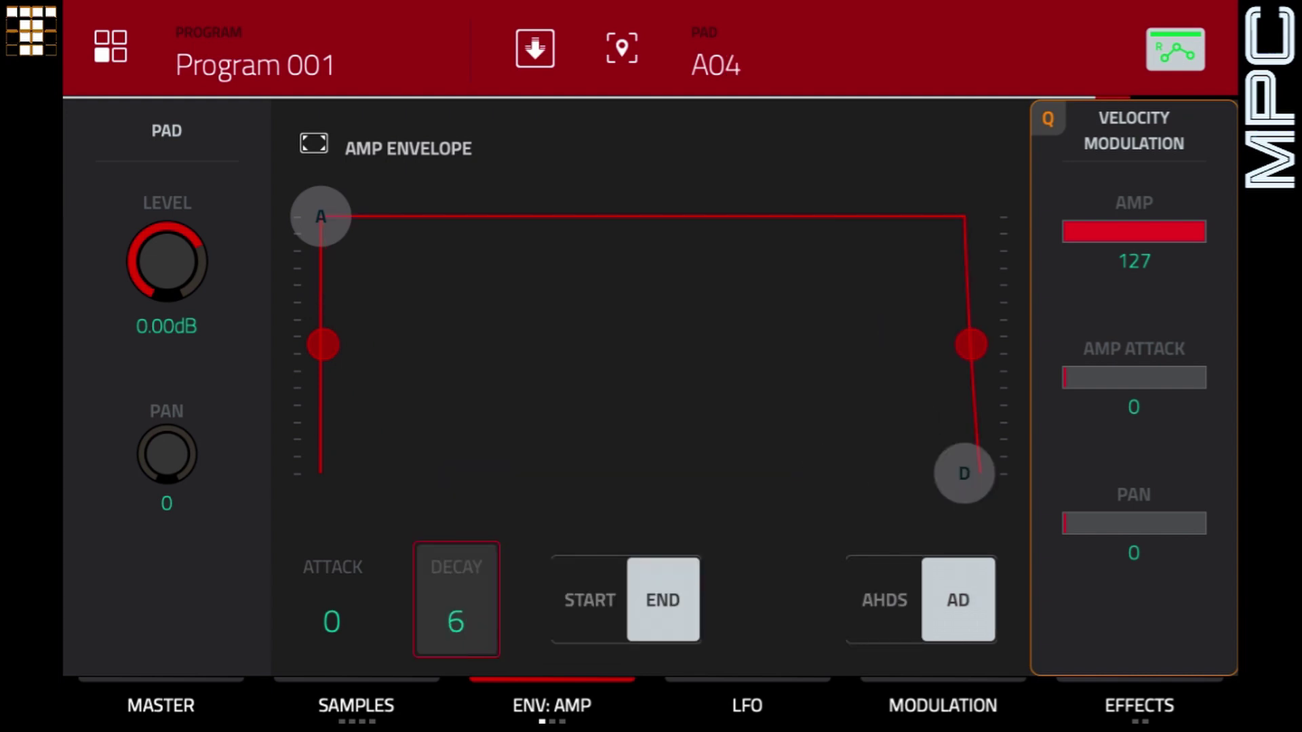
pyautogui.click(885, 600)
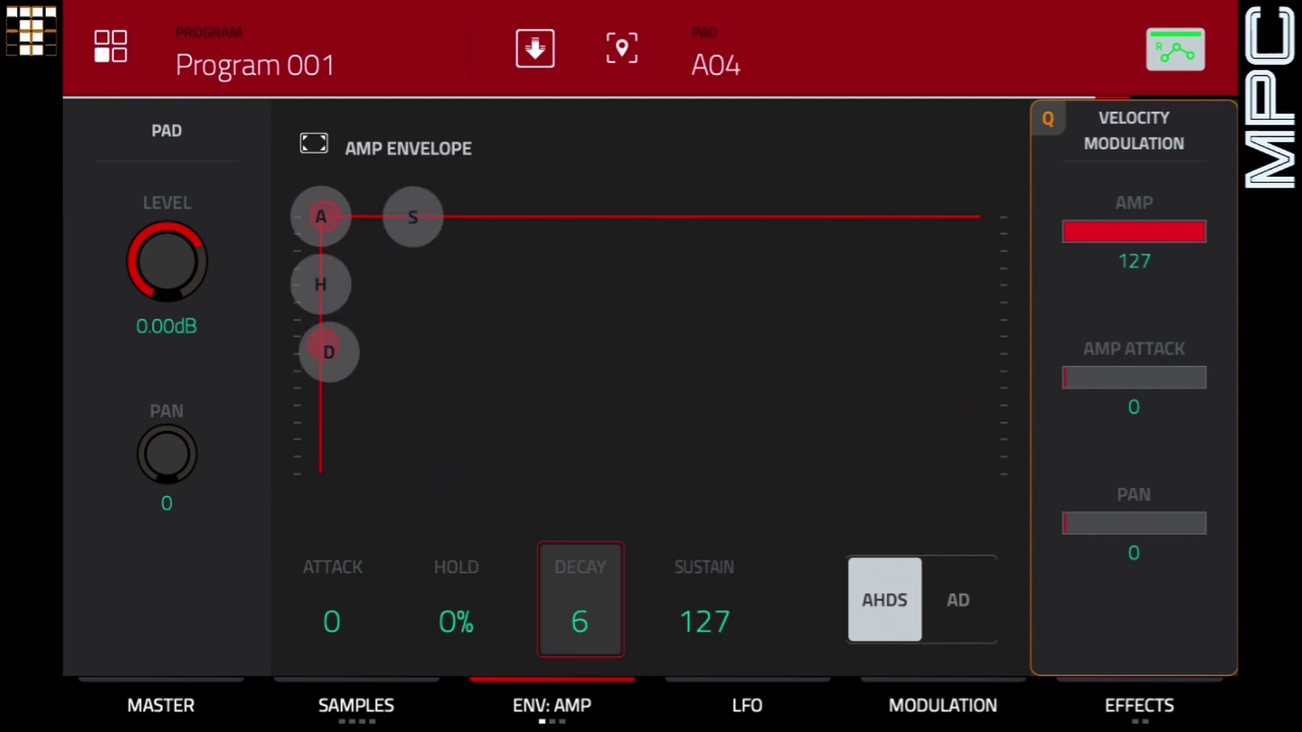
pyautogui.moveTo(412, 217); pyautogui.dragTo(412, 472)
pyautogui.moveTo(329, 473); pyautogui.dragTo(387, 473)
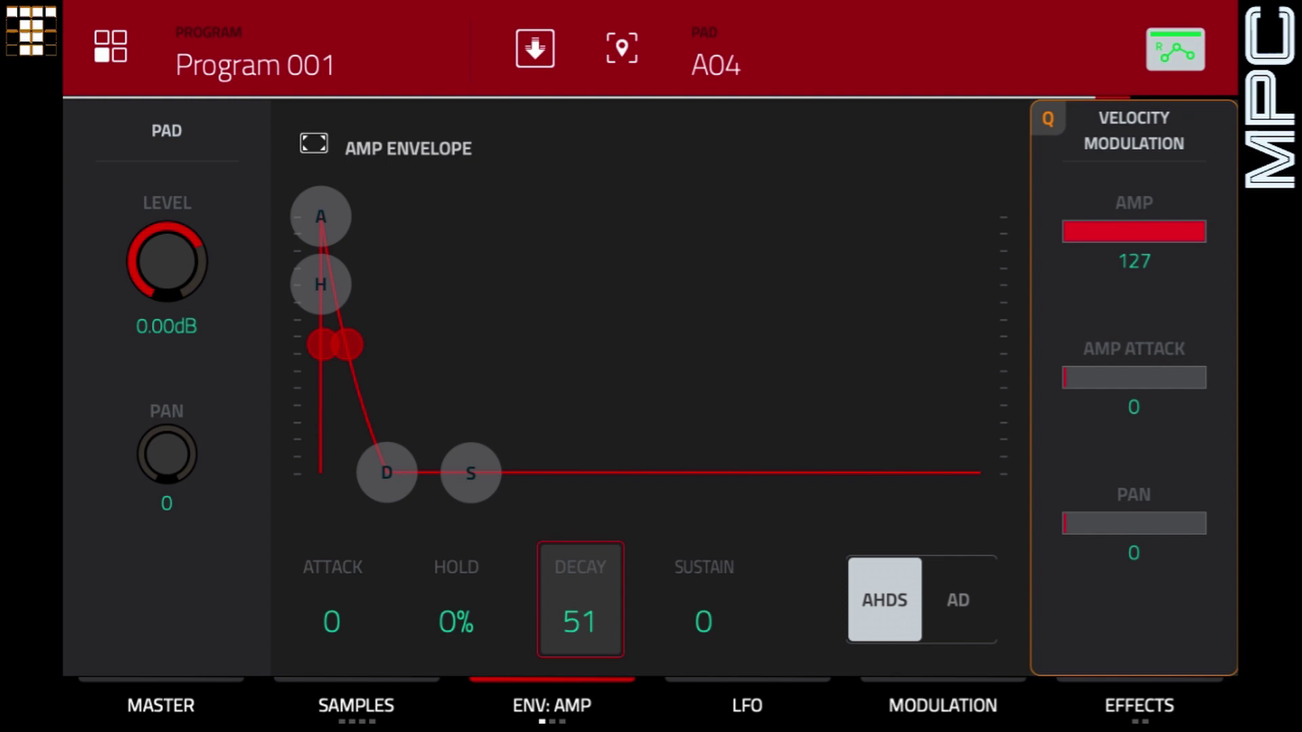
pyautogui.press('space')
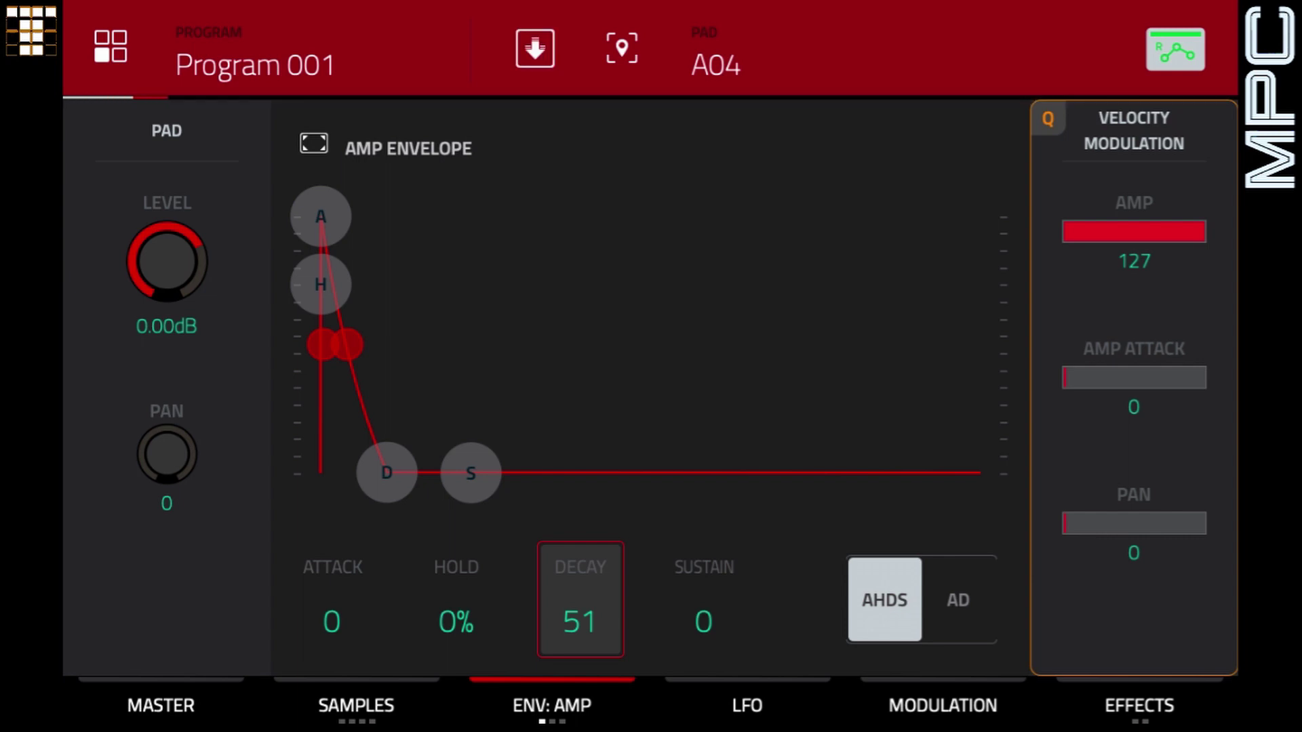
# - Turn up the SoftClipper drum effect on pad A02 to about x2.1
pyautogui.click(1139, 705)
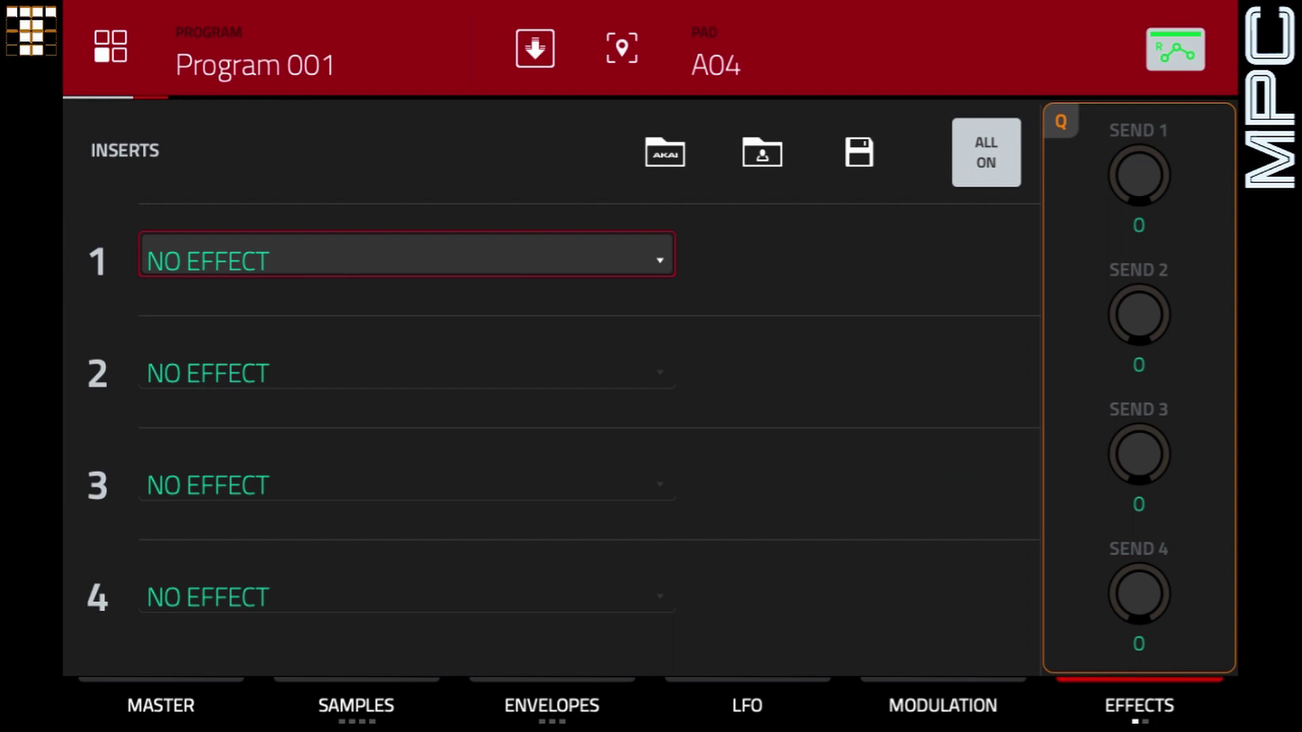
pyautogui.click(1139, 705)
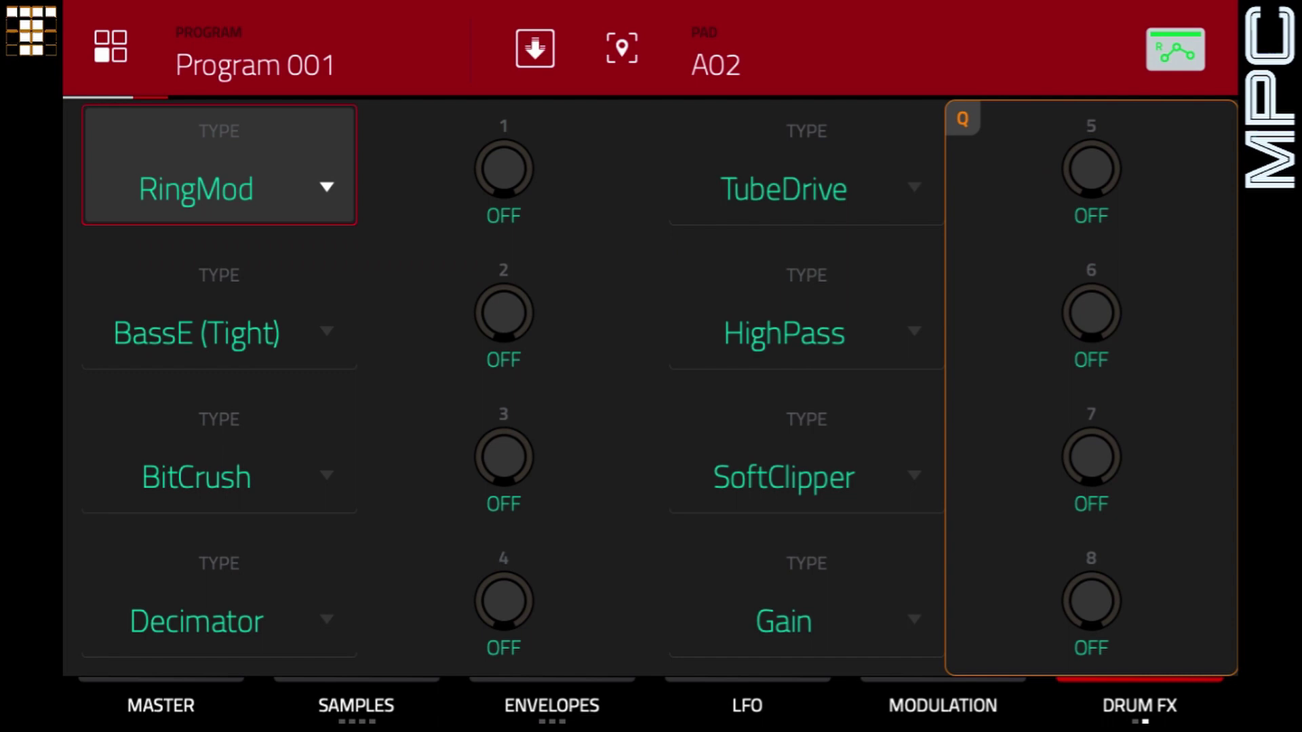
pyautogui.click(1091, 459)
pyautogui.scroll(10, 1091, 459)
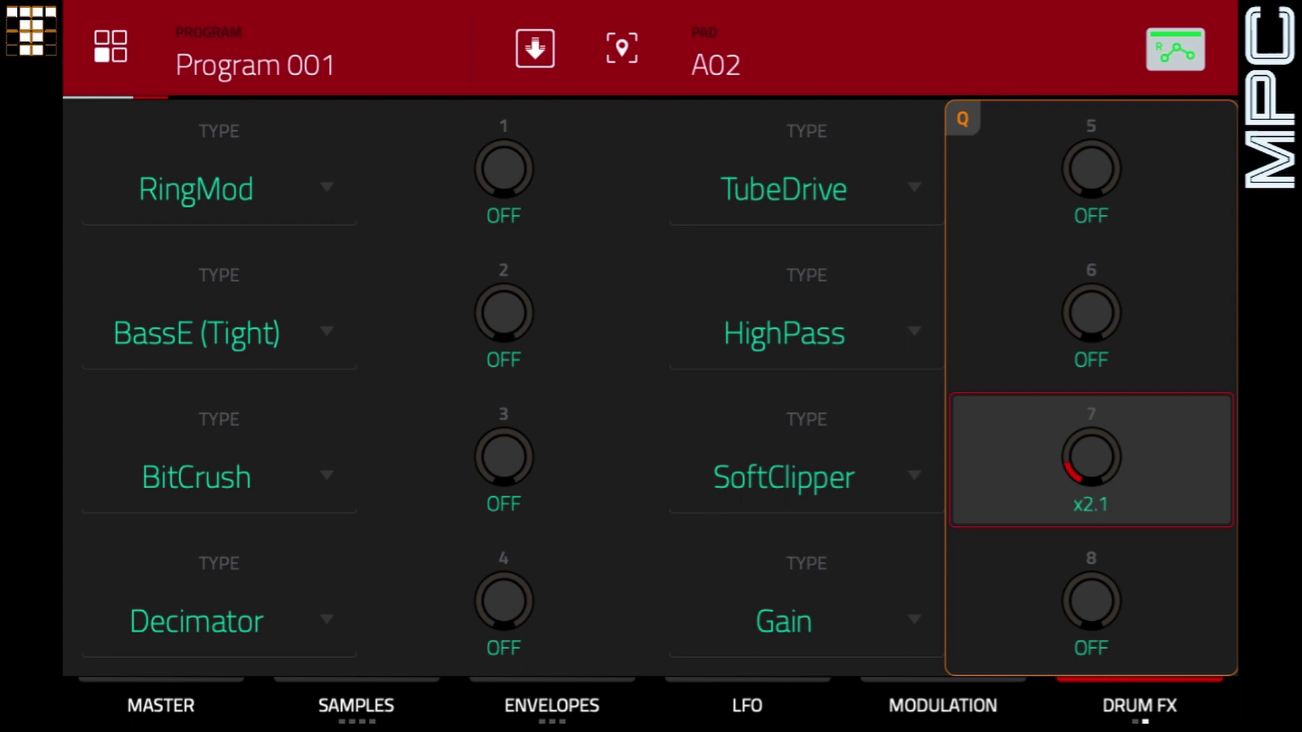
pyautogui.scroll(2, 1091, 458)
# - Turn up the BassE (Tight) drum effect on pad A01 and play the sequence back
pyautogui.press('z')
pyautogui.click(504, 315)
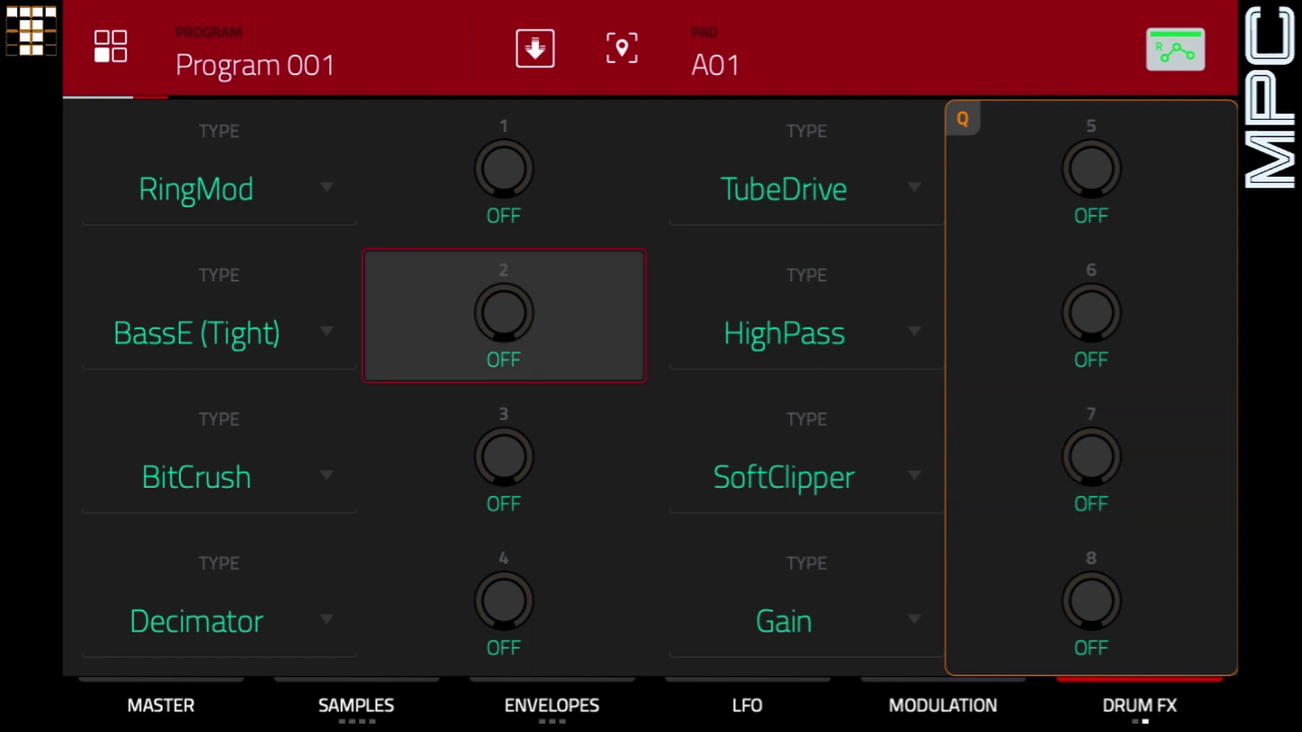
pyautogui.scroll(10, 503, 315)
pyautogui.scroll(10, 503, 315)
pyautogui.scroll(2, 503, 315)
pyautogui.scroll(-1, 503, 315)
pyautogui.scroll(1, 503, 315)
pyautogui.press('space')
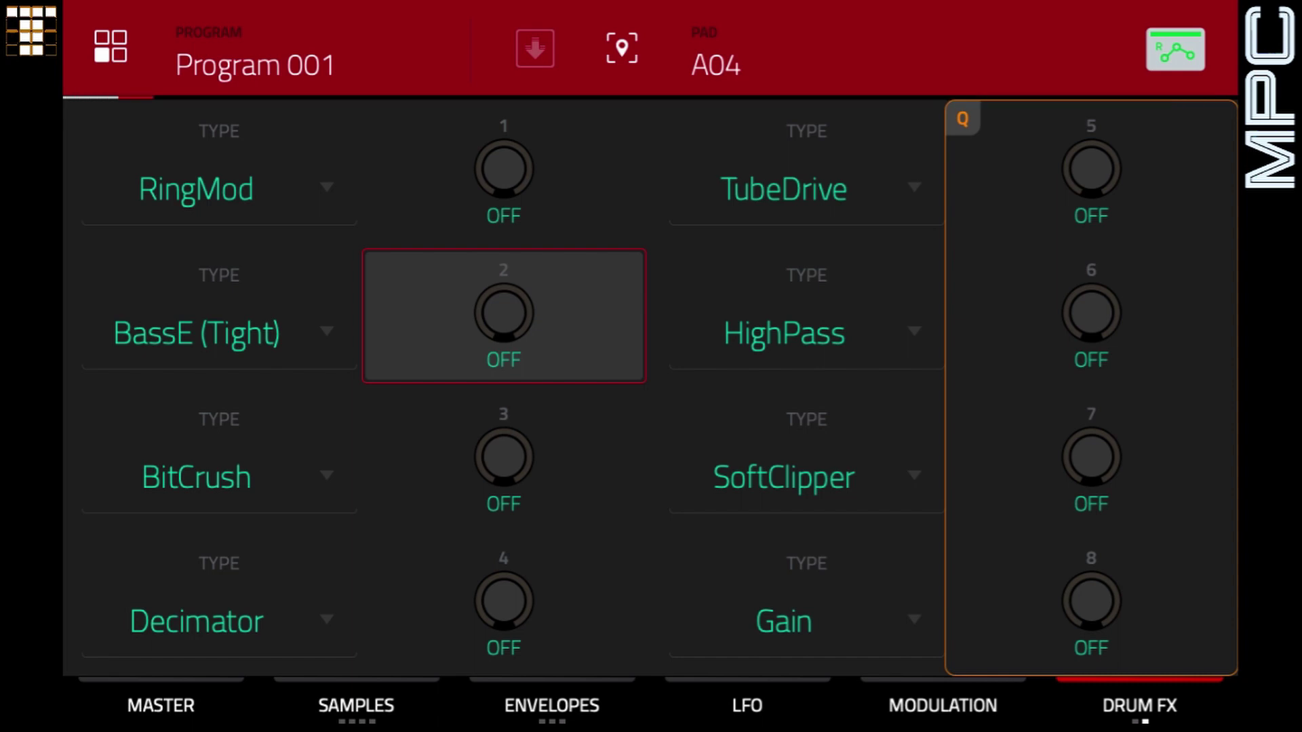
pyautogui.press('space')
# - Set the filter of pad A08 to High 4 and lower its cutoff to about 75
pyautogui.press('f')
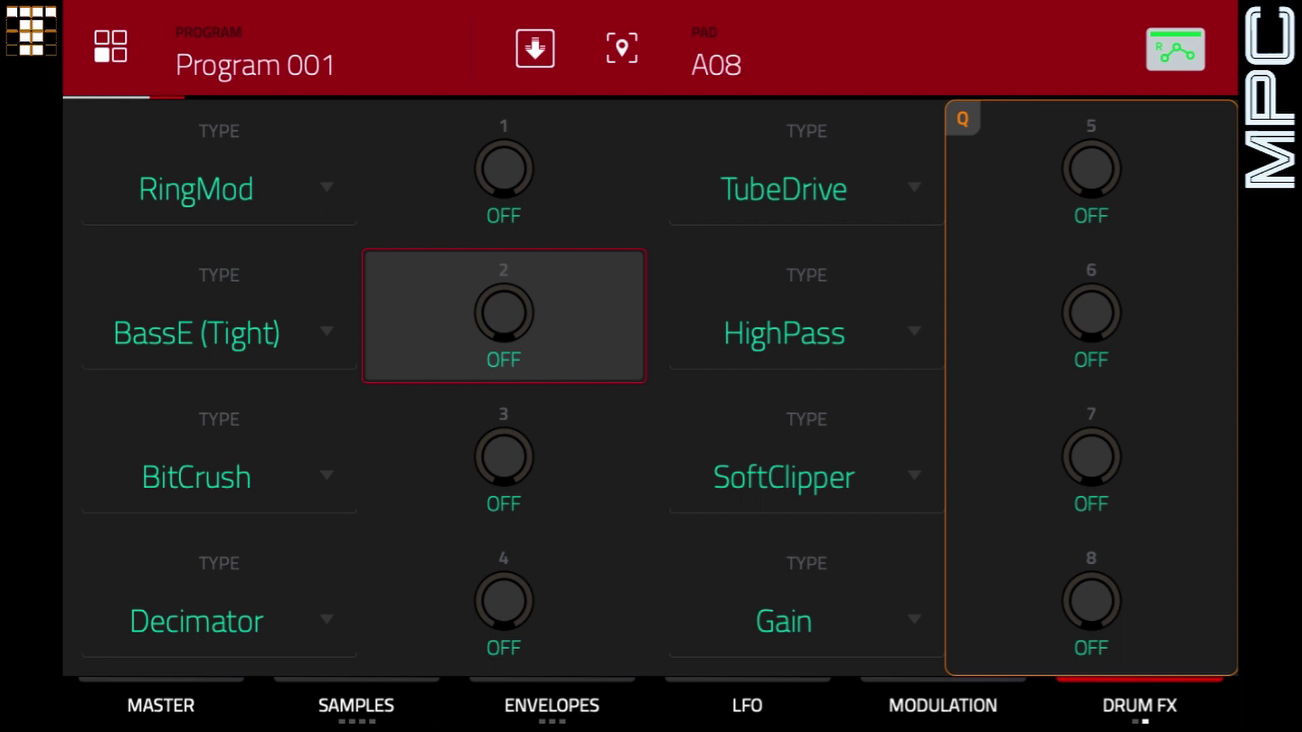
pyautogui.press('F3')
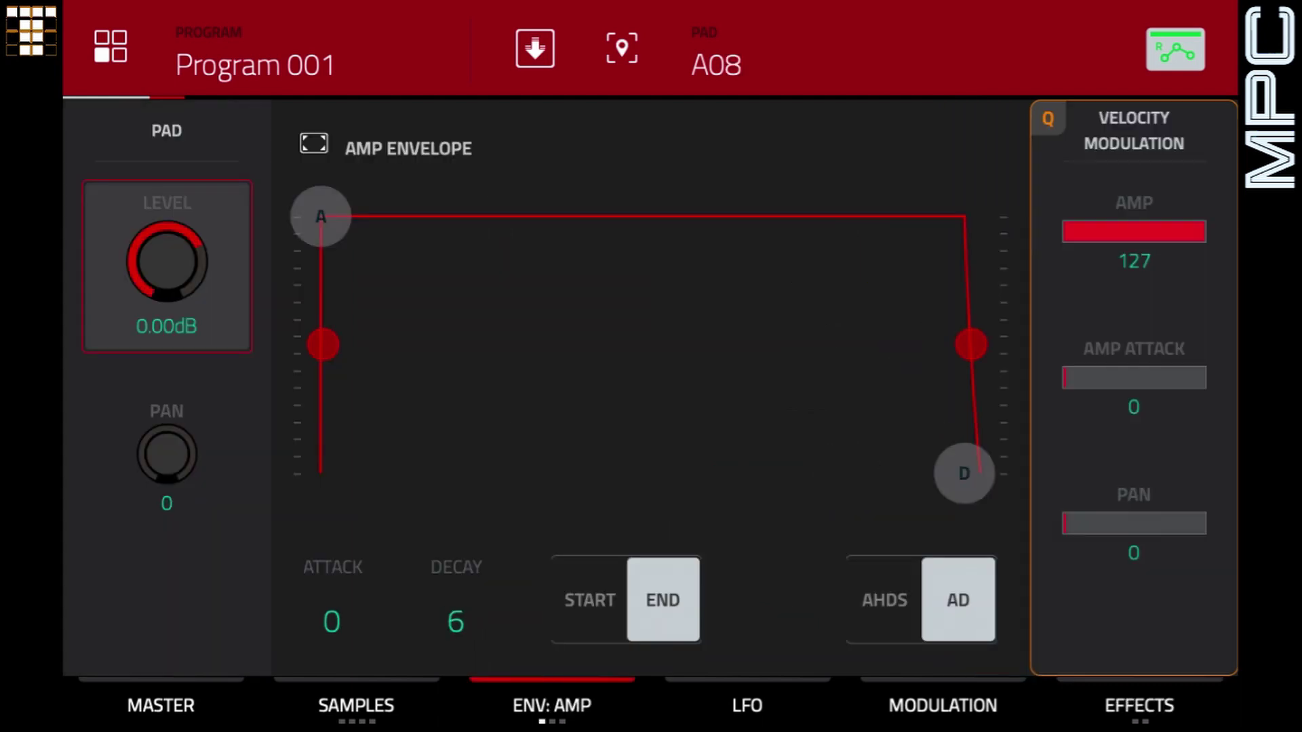
pyautogui.press('F3')
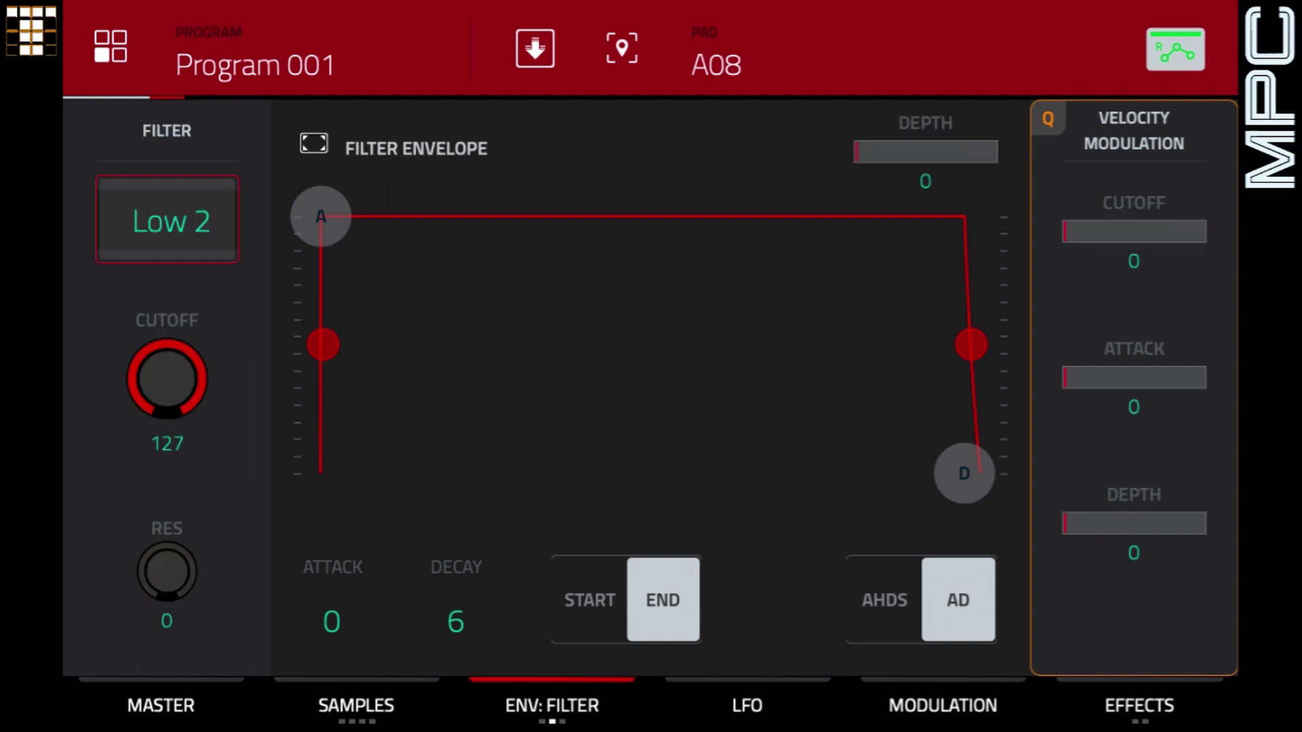
pyautogui.scroll(-6, 167, 220)
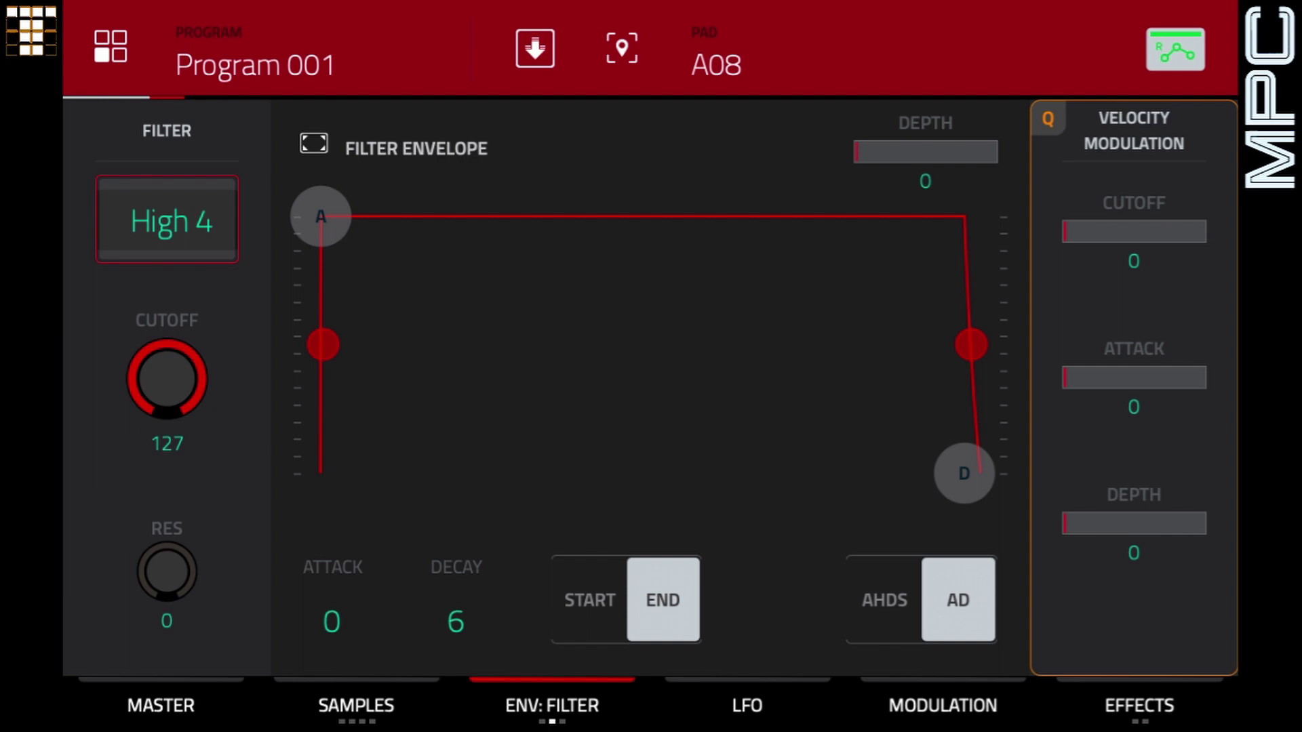
pyautogui.moveTo(167, 379); pyautogui.dragTo(167, 424)
pyautogui.scroll(-6, 167, 379)
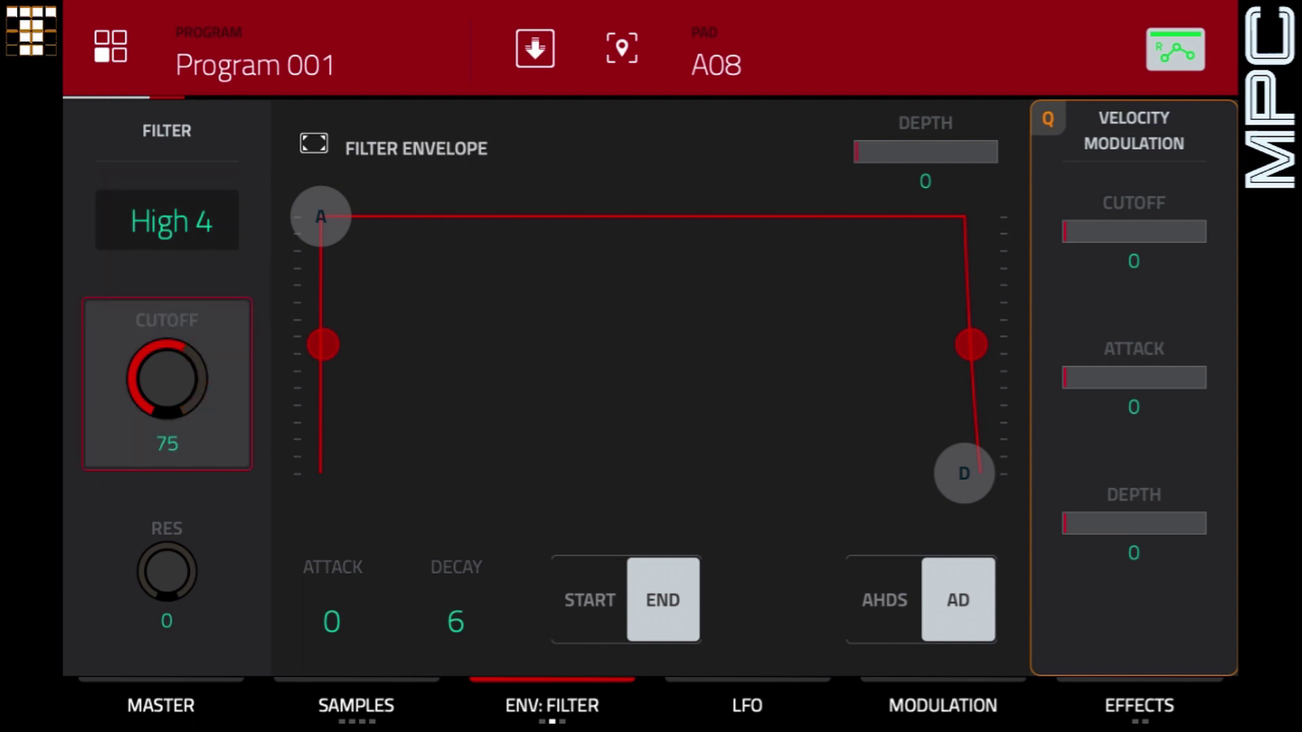
pyautogui.scroll(-2, 167, 379)
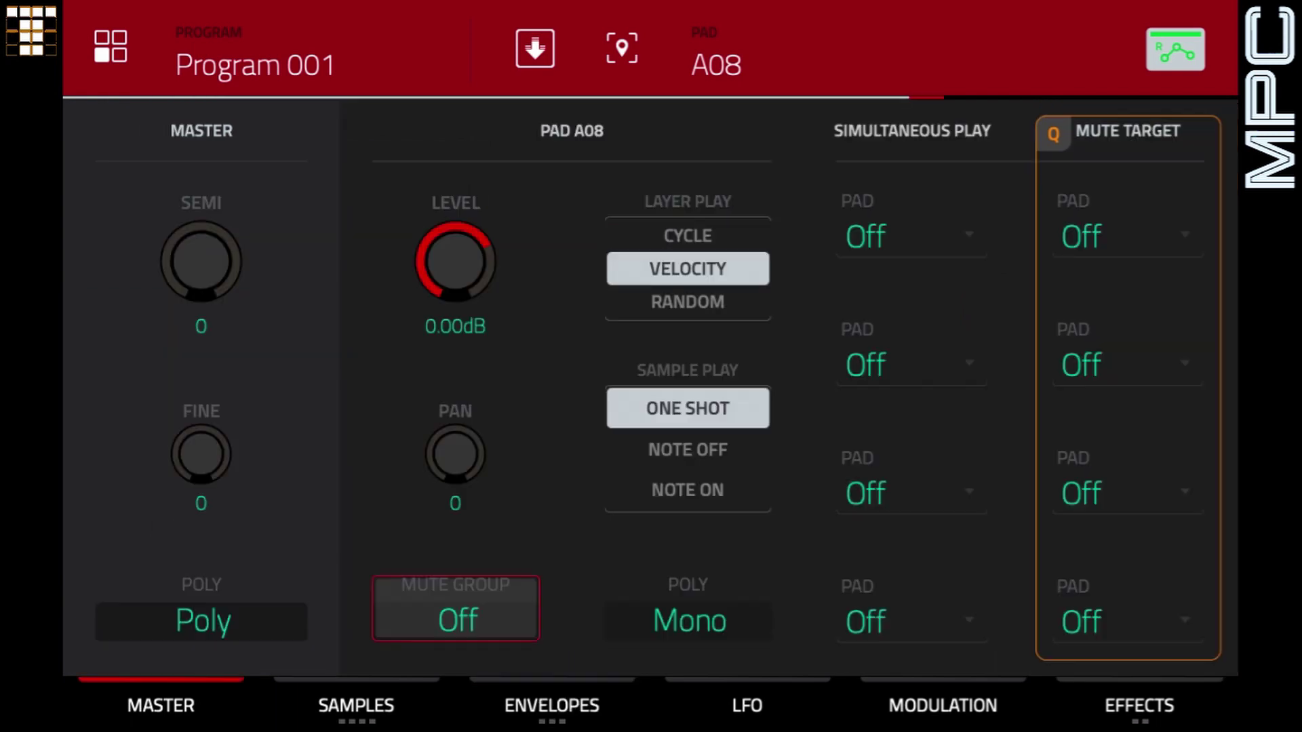
# - Assign pad A08 to mute group 1
pyautogui.scroll(1, 456, 611)
pyautogui.scroll(1, 456, 611)
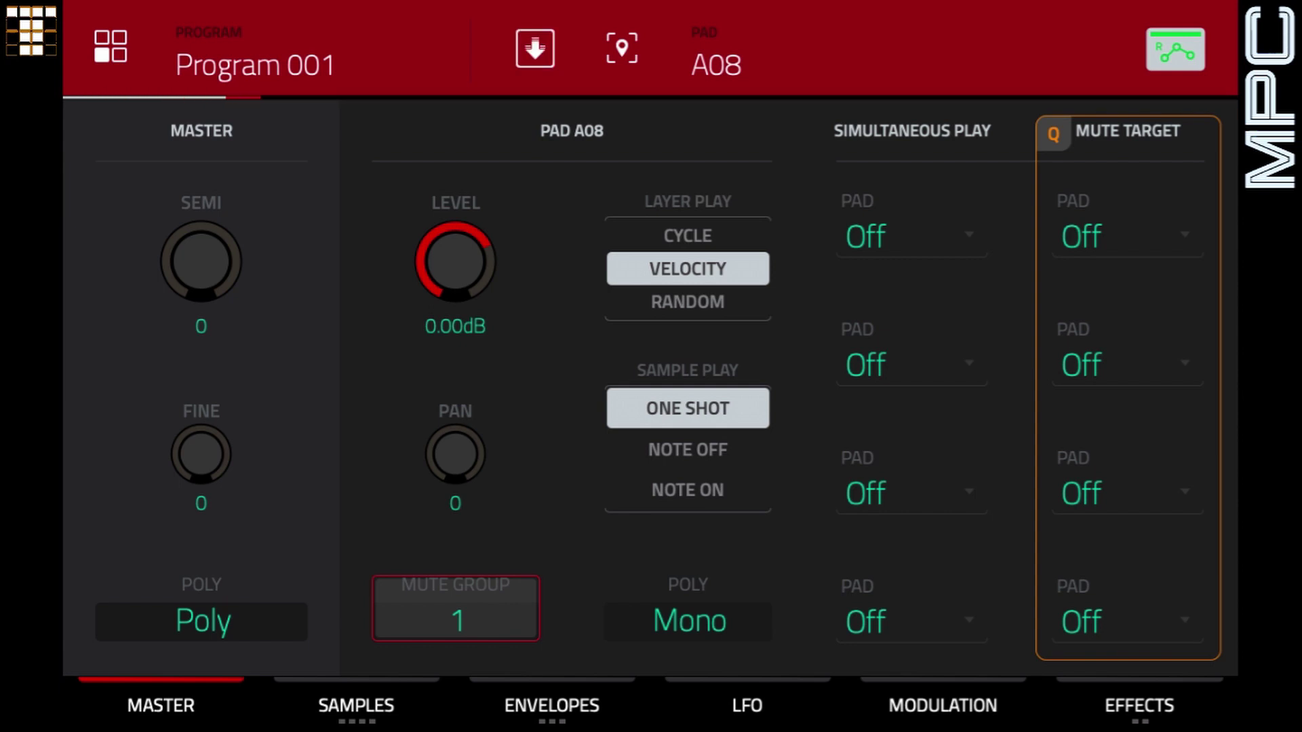
# - Load AIR Compressor into the first insert slot of Program 001 from the channel mixer
pyautogui.click(110, 47)
pyautogui.click(1120, 339)
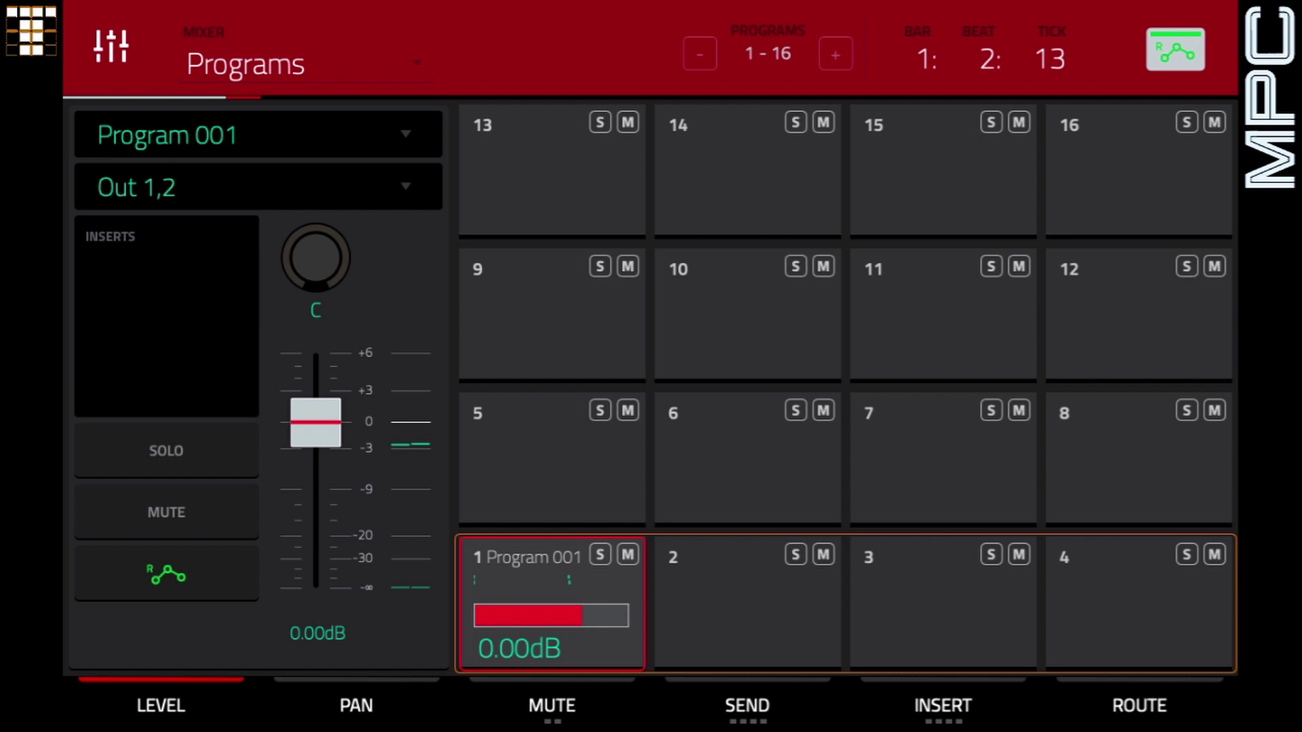
pyautogui.click(166, 316)
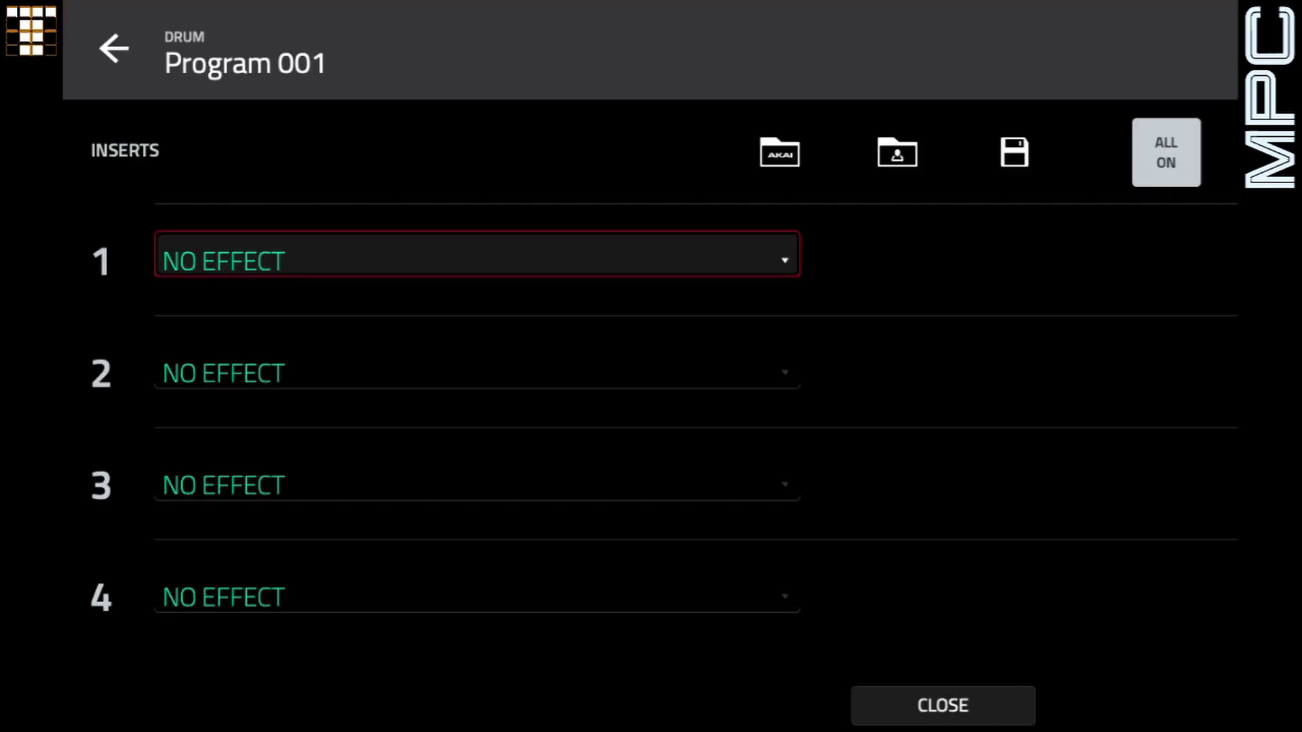
pyautogui.doubleClick(477, 258)
pyautogui.click(478, 314)
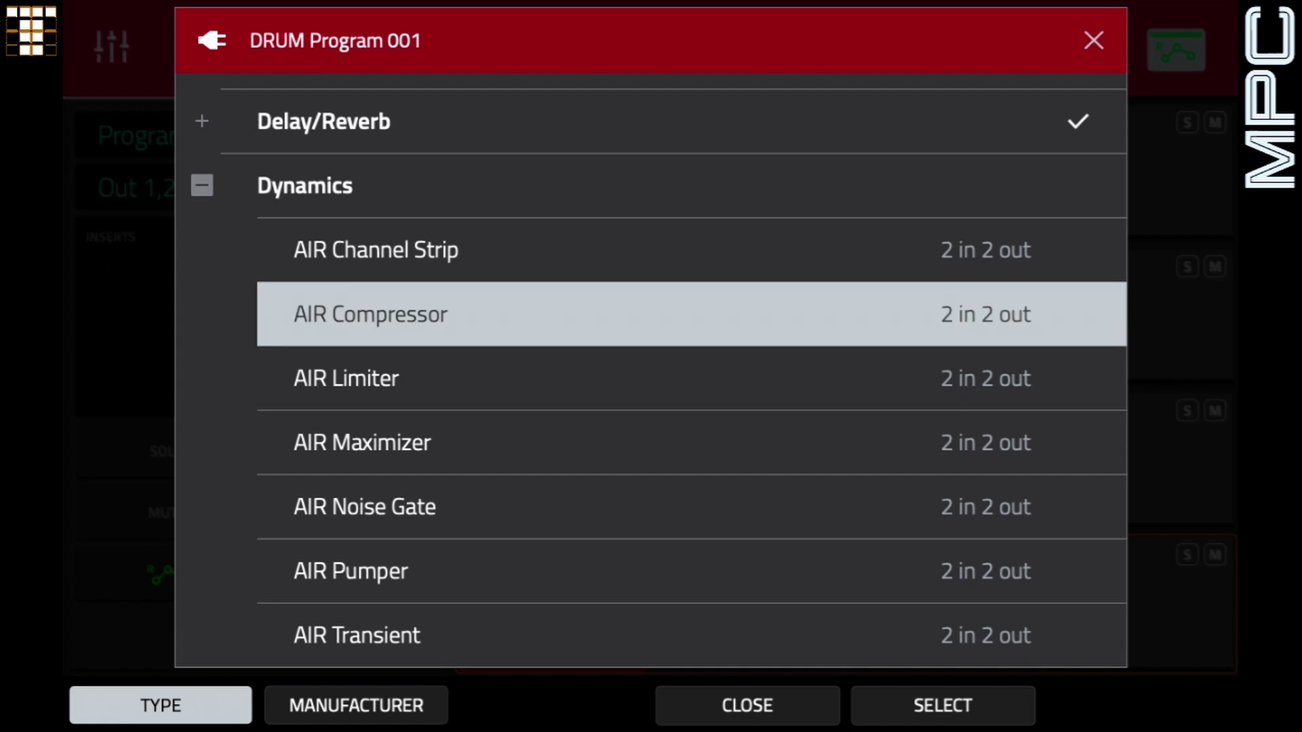
pyautogui.click(942, 706)
# - Open the AIR Compressor settings, play the sequence and raise the threshold to -32.4 dB
pyautogui.click(896, 261)
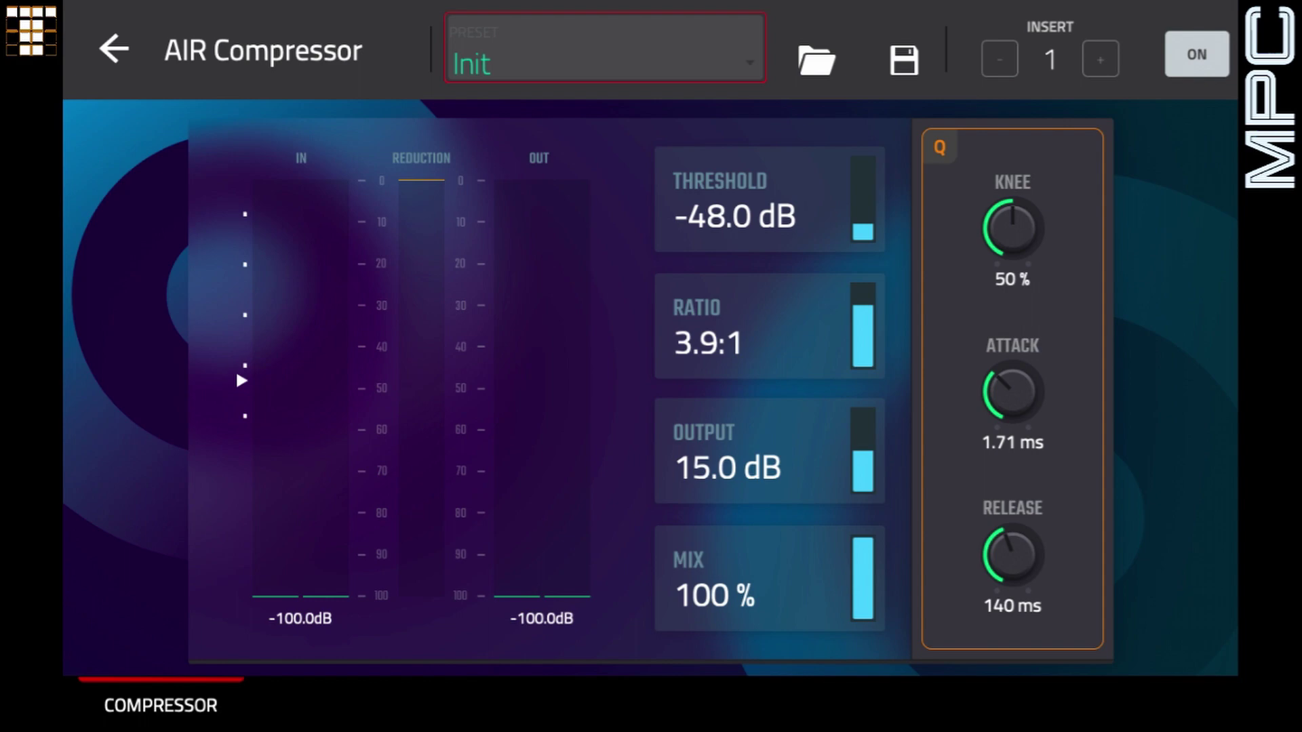
pyautogui.click(769, 200)
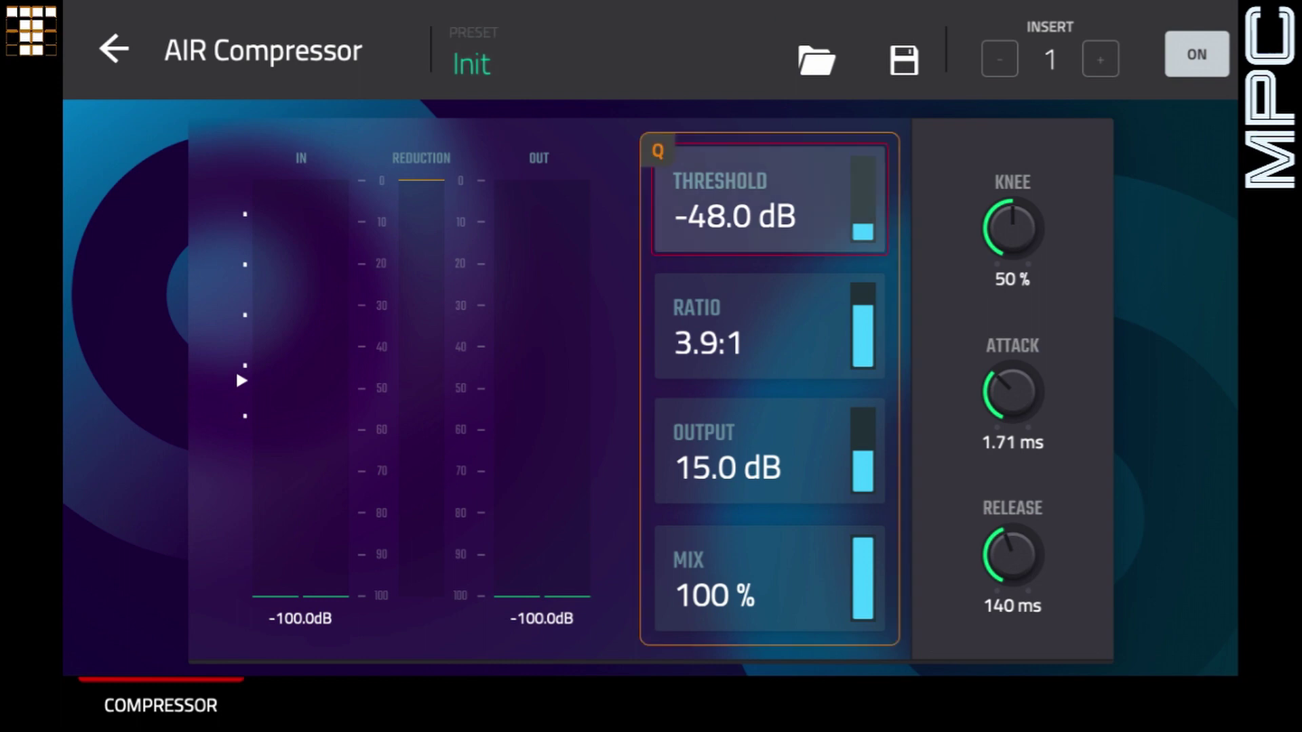
pyautogui.press('space')
pyautogui.scroll(8, 769, 200)
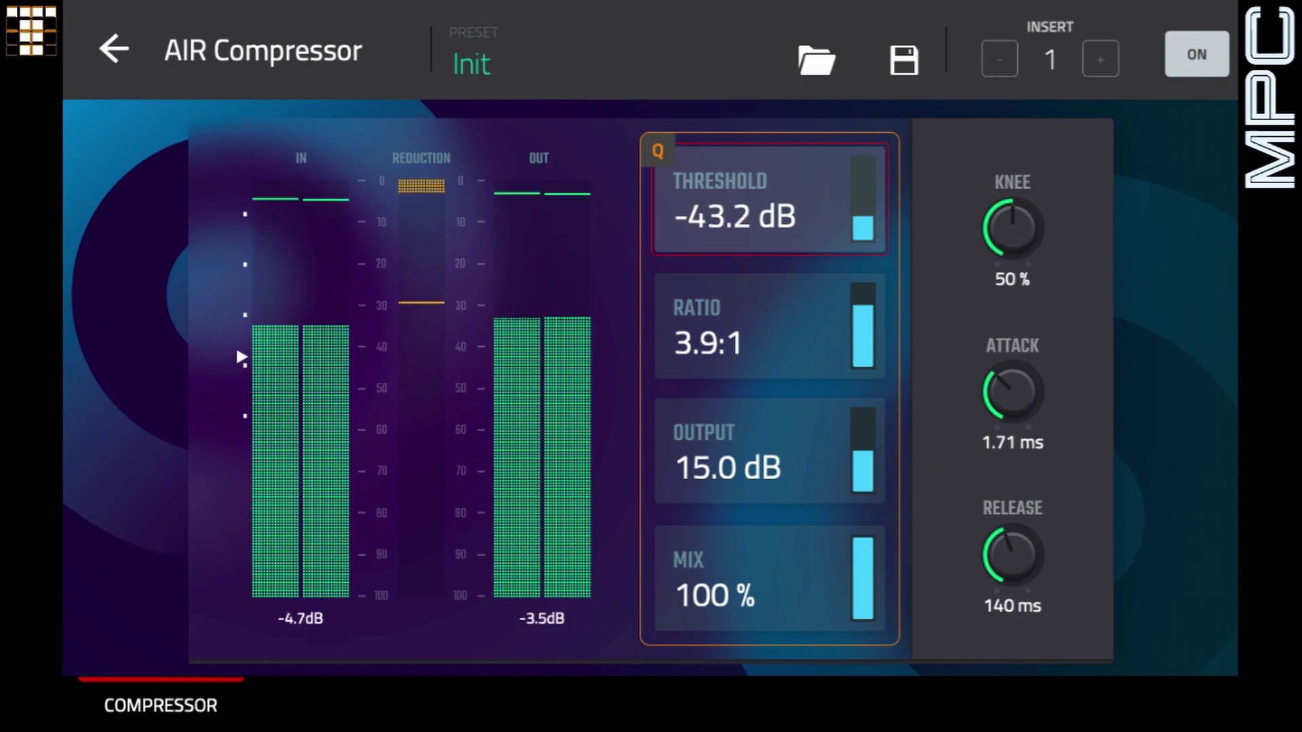
pyautogui.scroll(10, 769, 216)
pyautogui.scroll(6, 769, 216)
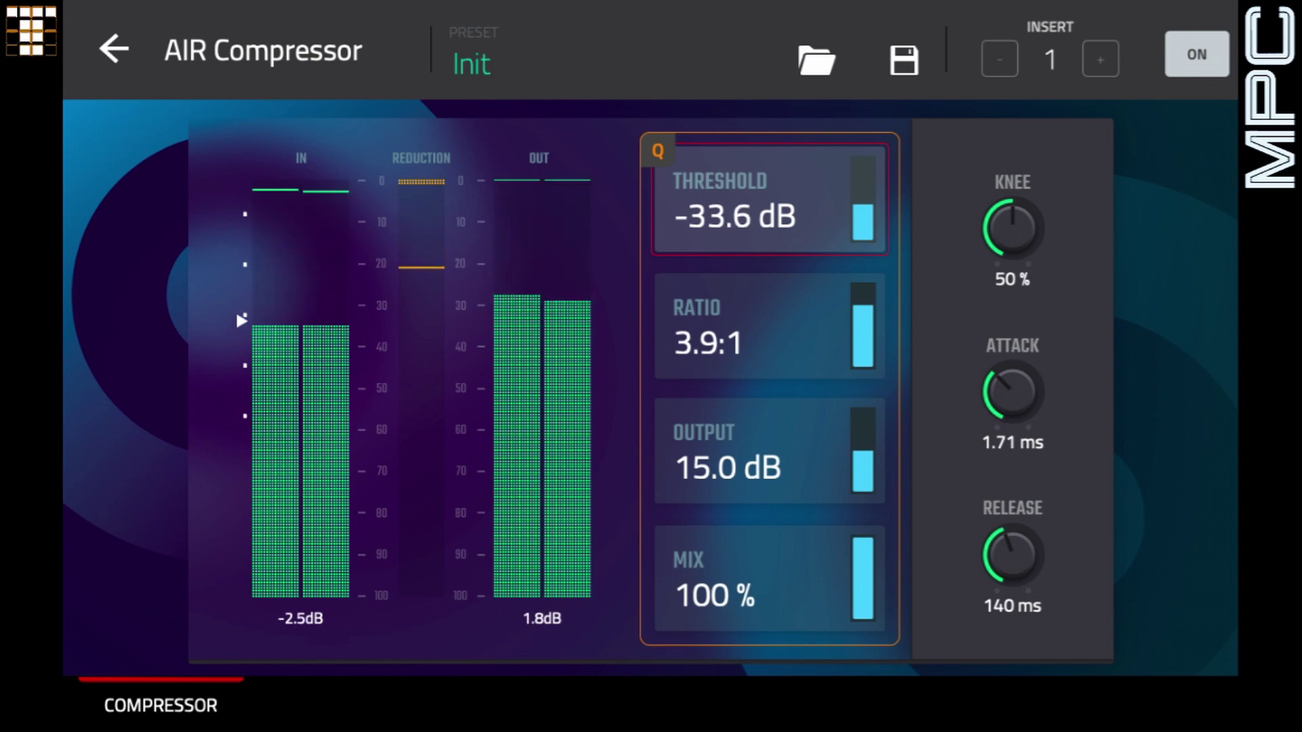
pyautogui.scroll(1, 770, 216)
pyautogui.scroll(1, 770, 216)
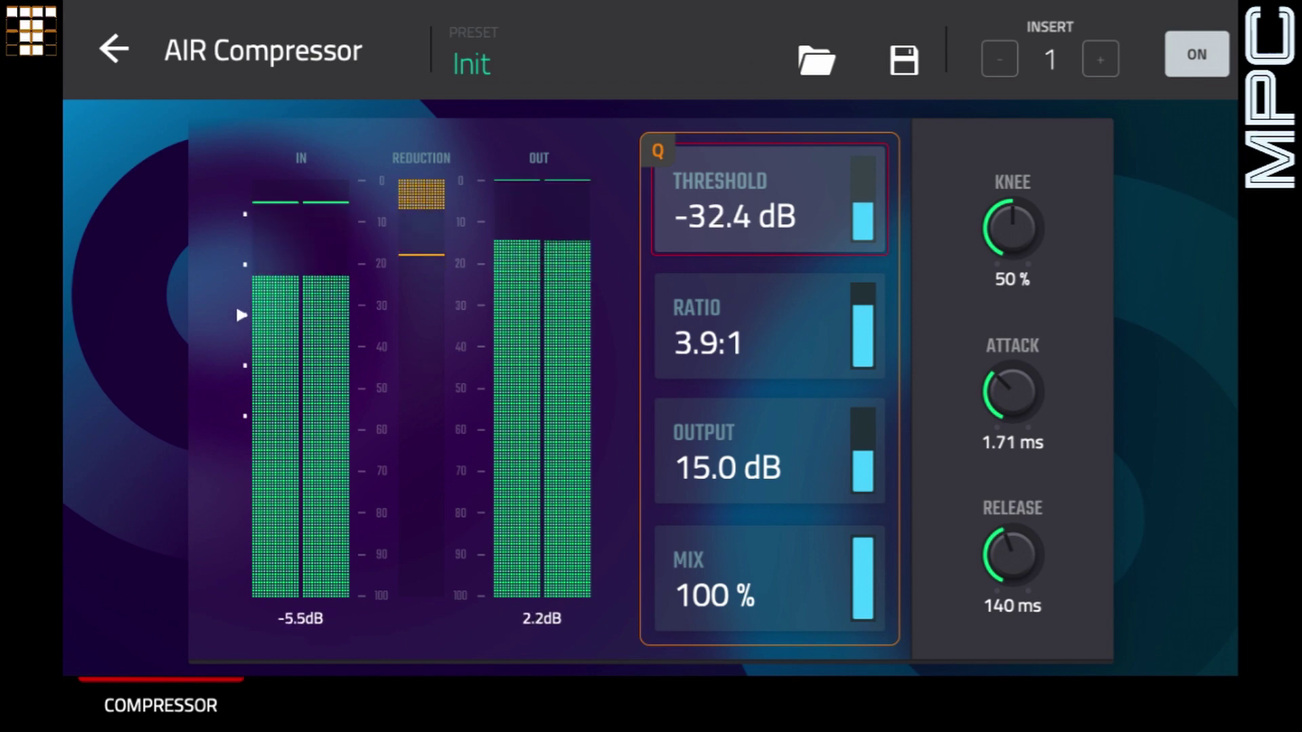
# - Set the compressor's output to 16.8 dB and its threshold to -30.6 dB, then leave its settings
pyautogui.click(769, 451)
pyautogui.scroll(3, 770, 451)
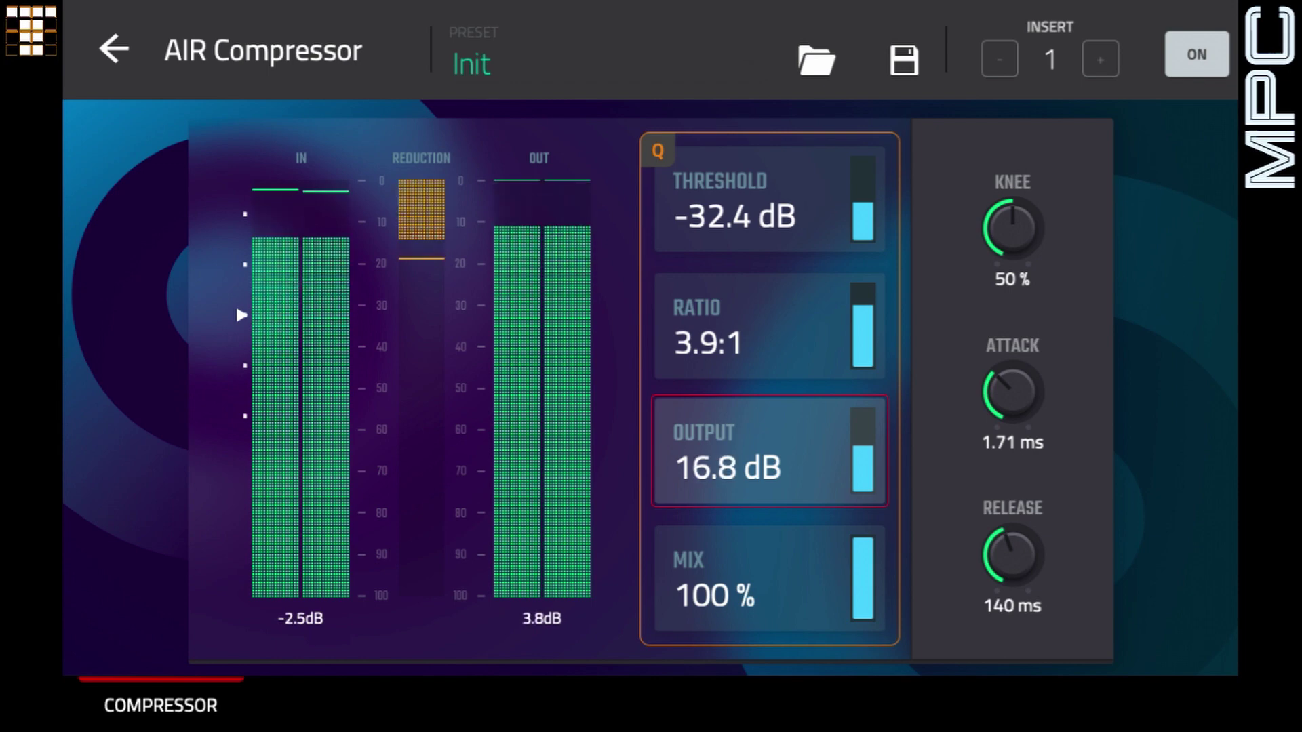
pyautogui.click(770, 200)
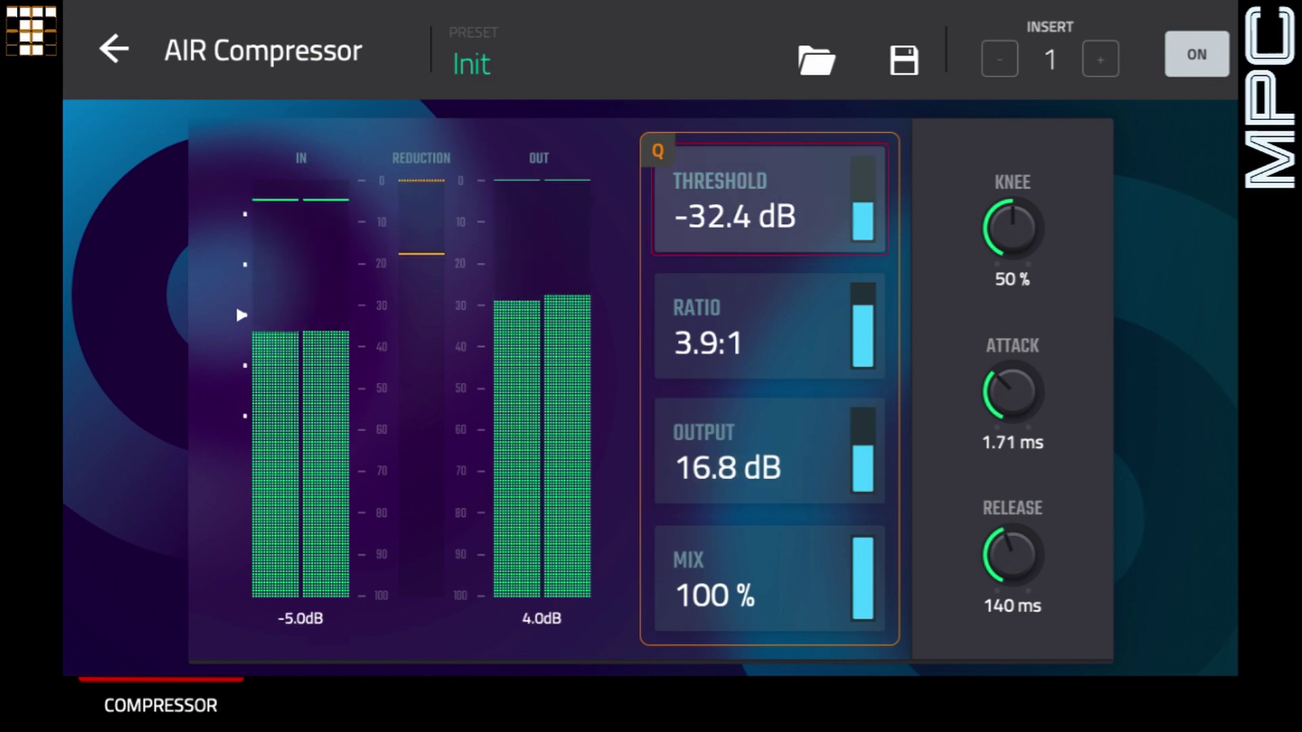
pyautogui.scroll(1, 770, 200)
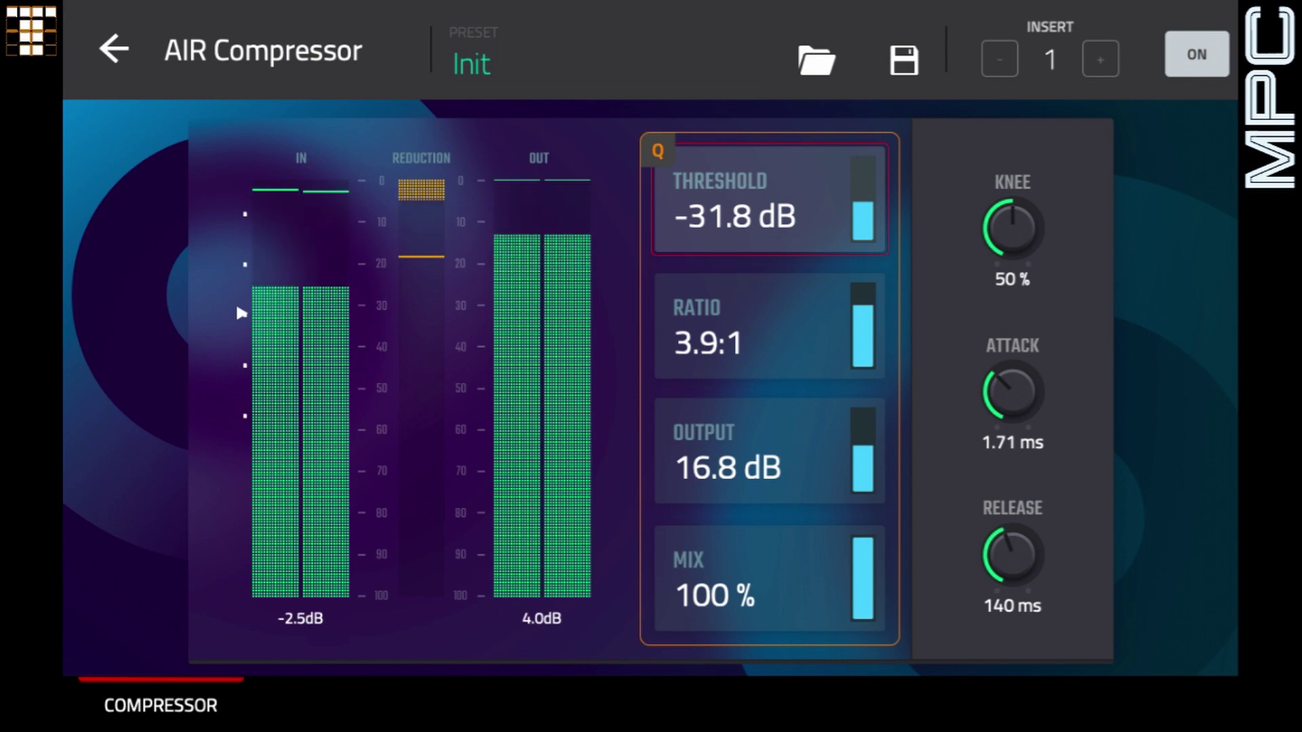
pyautogui.scroll(1, 770, 200)
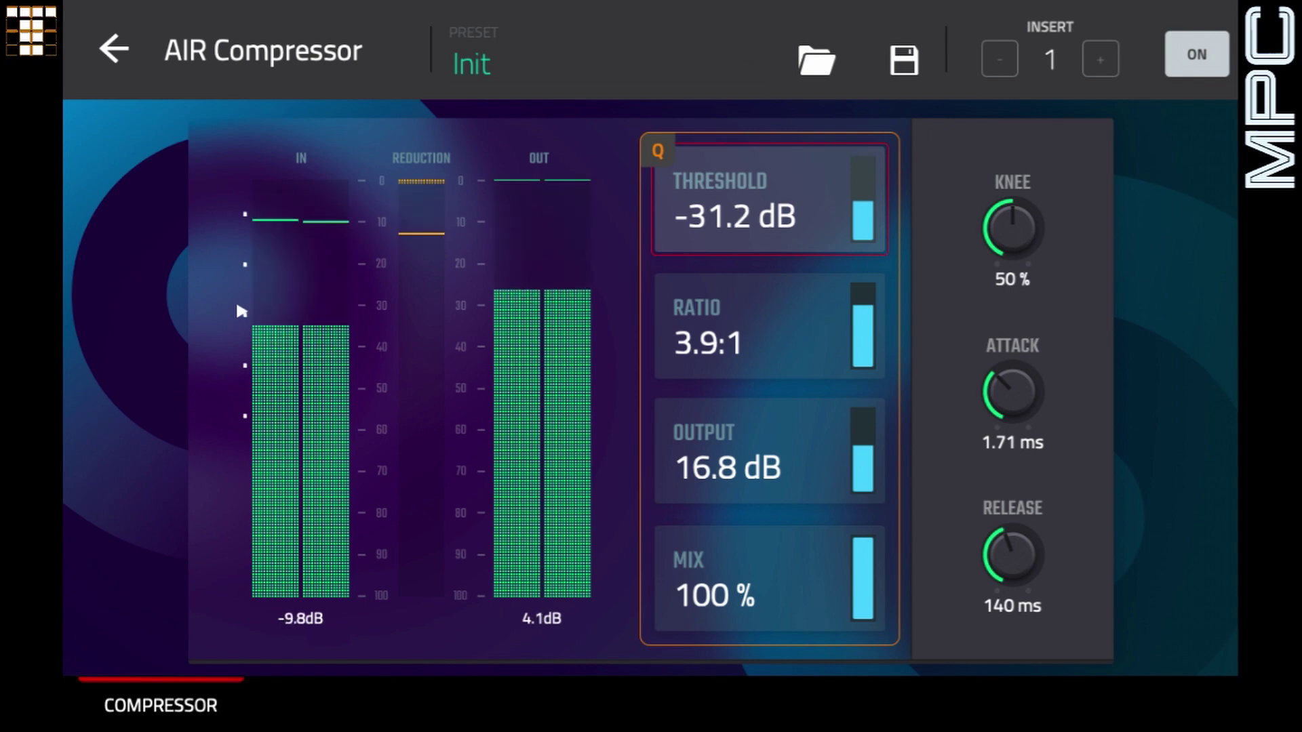
pyautogui.scroll(1, 770, 200)
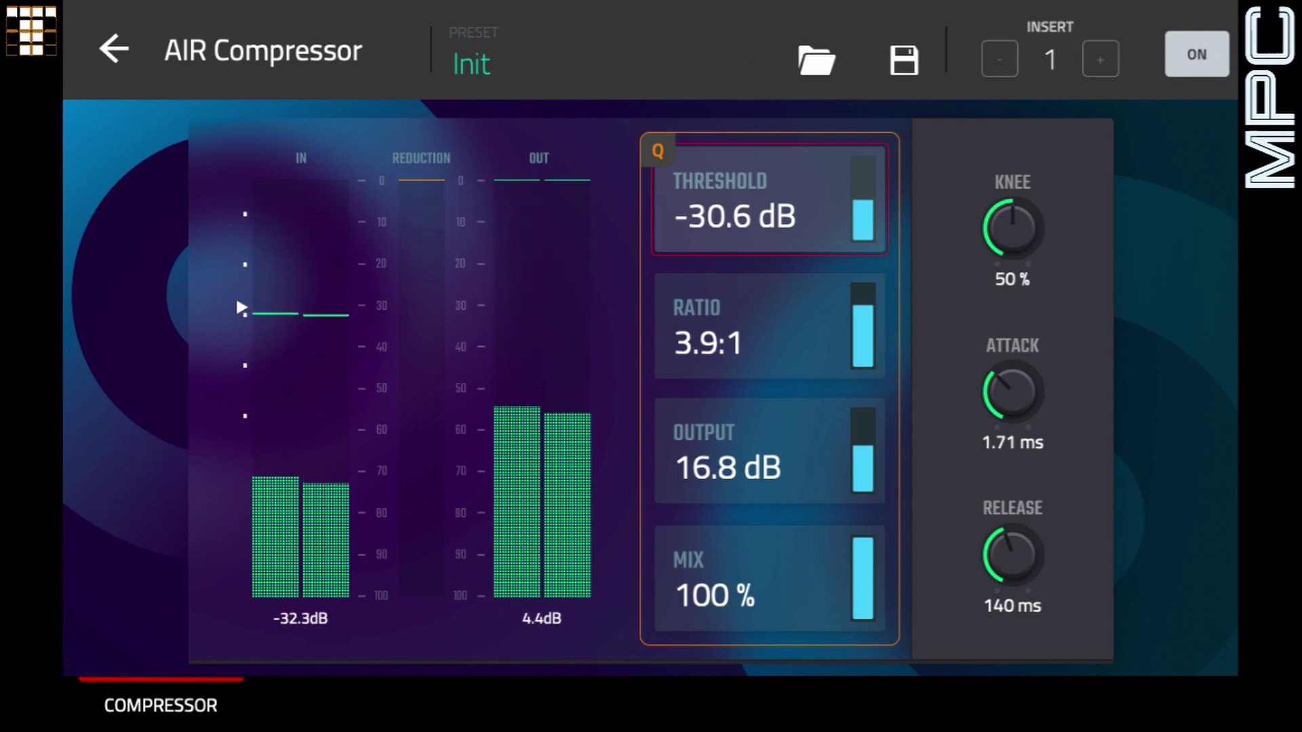
pyautogui.press('Escape')
# - Load the harmonic effect AIR Diode Clip into the second insert slot of Program 001, view its settings and return to the main screen
pyautogui.click(477, 368)
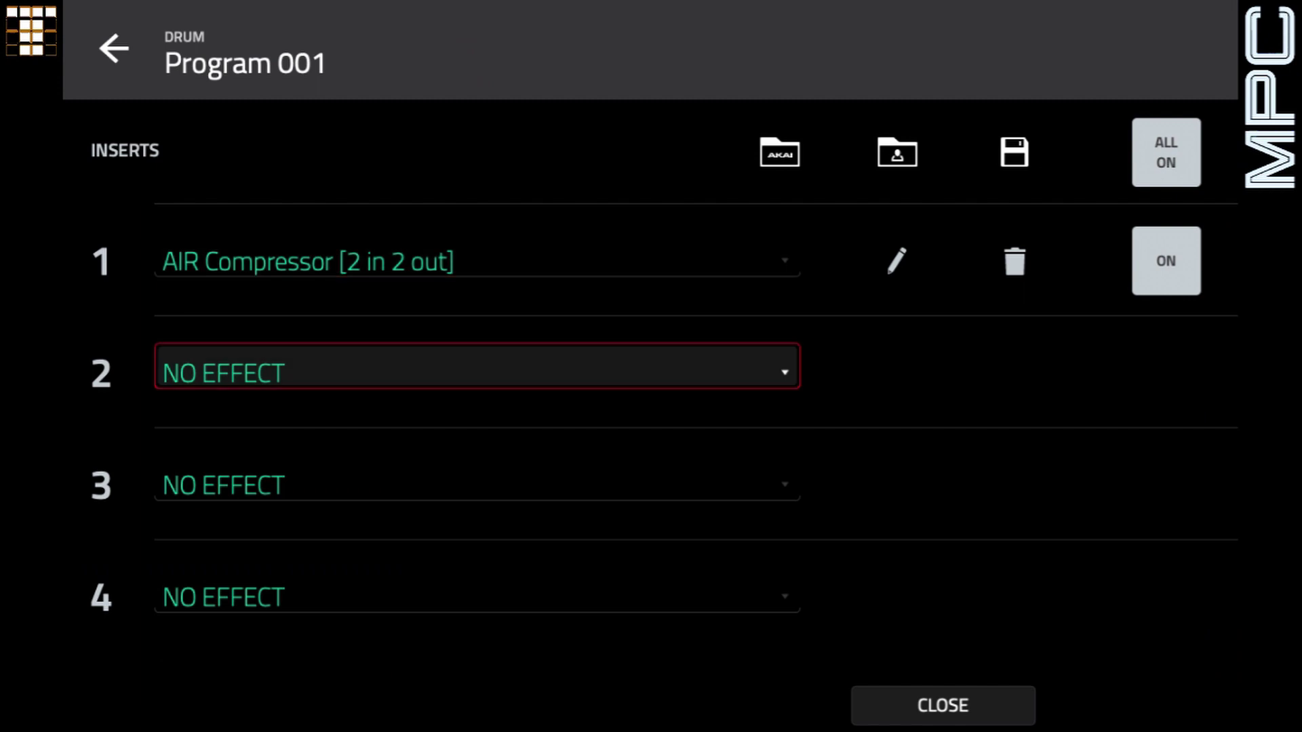
pyautogui.press('Return')
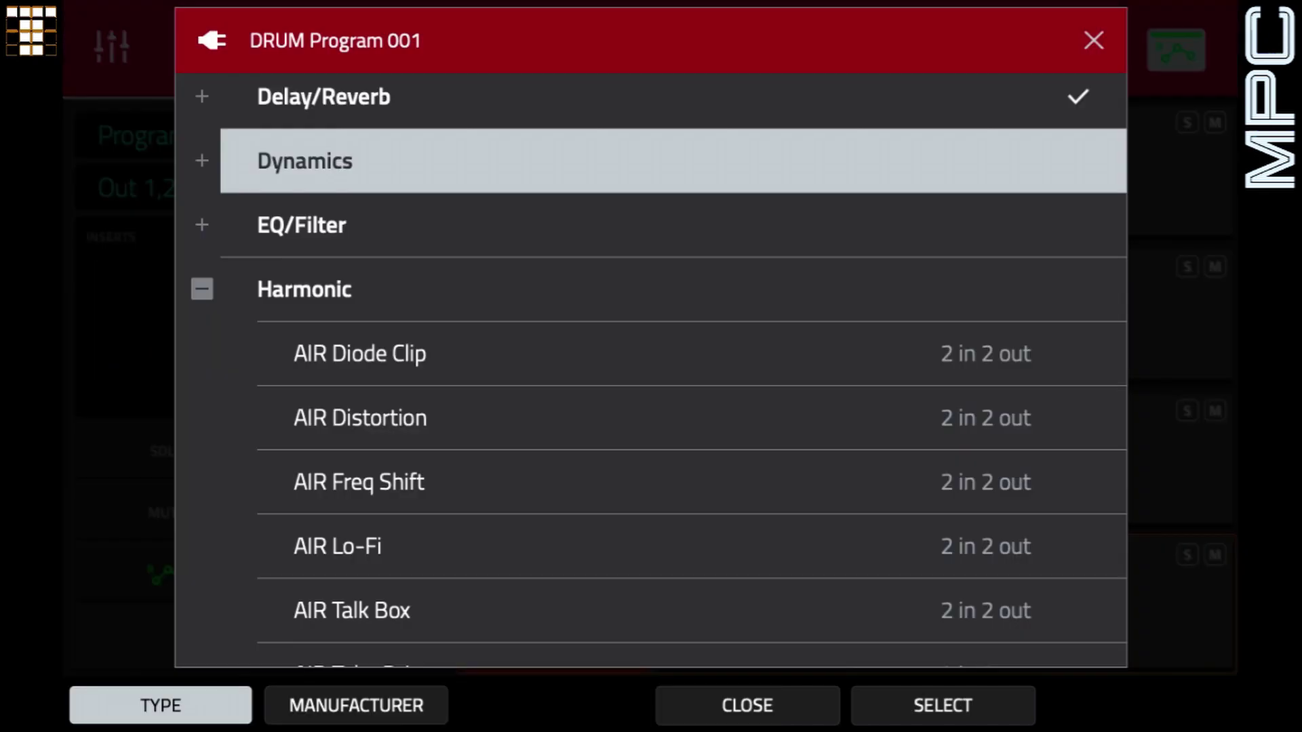
pyautogui.click(692, 354)
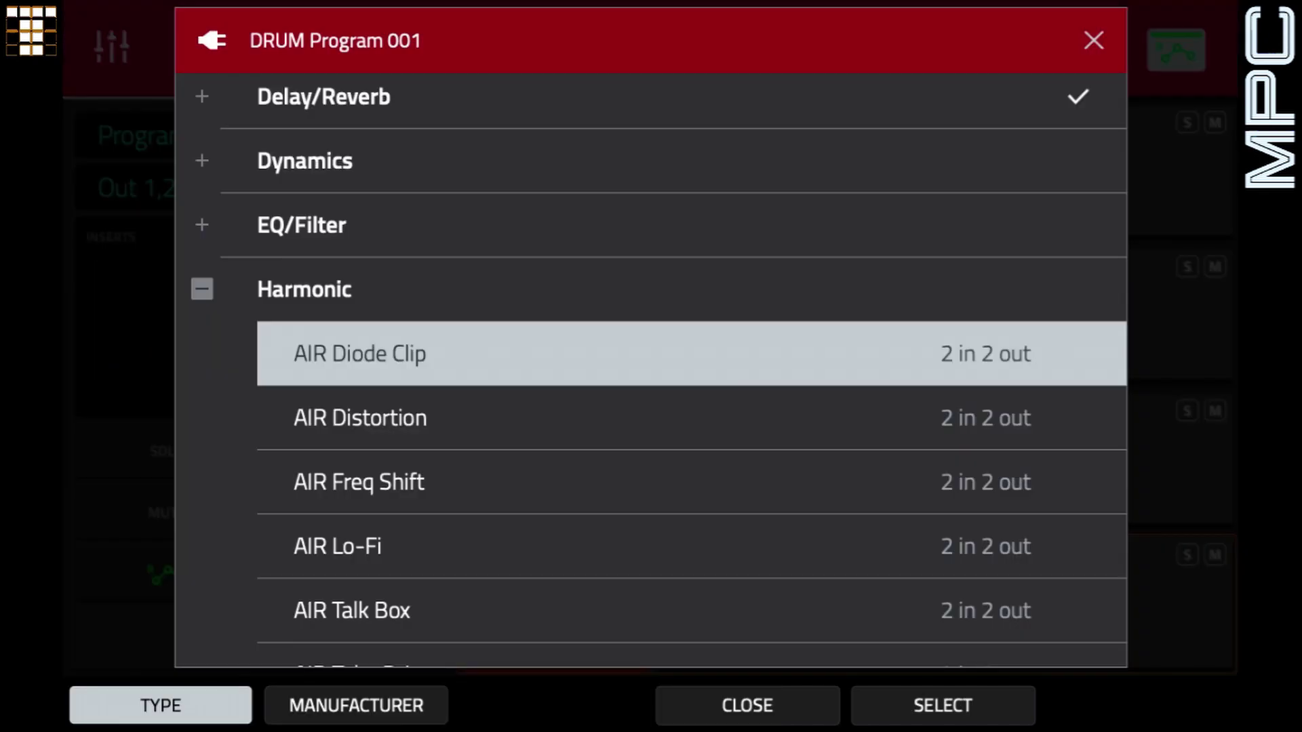
pyautogui.click(943, 705)
pyautogui.click(896, 373)
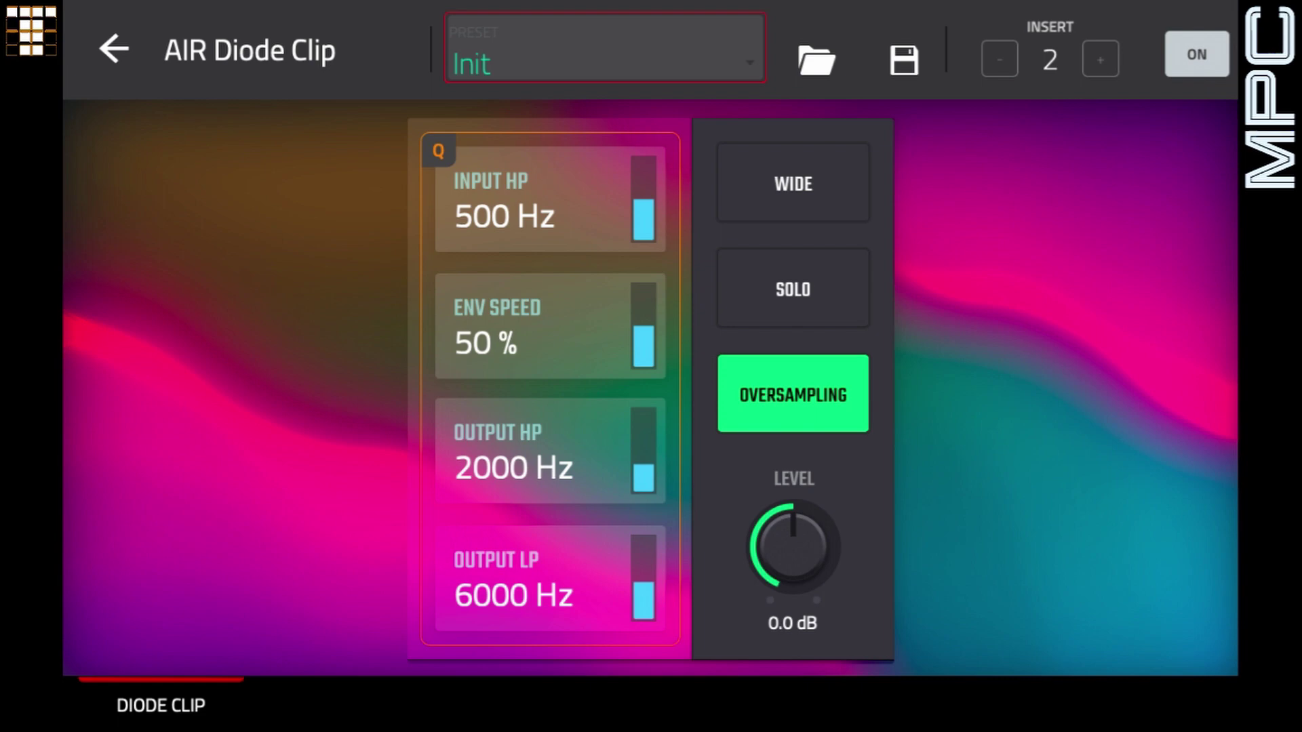
pyautogui.click(114, 49)
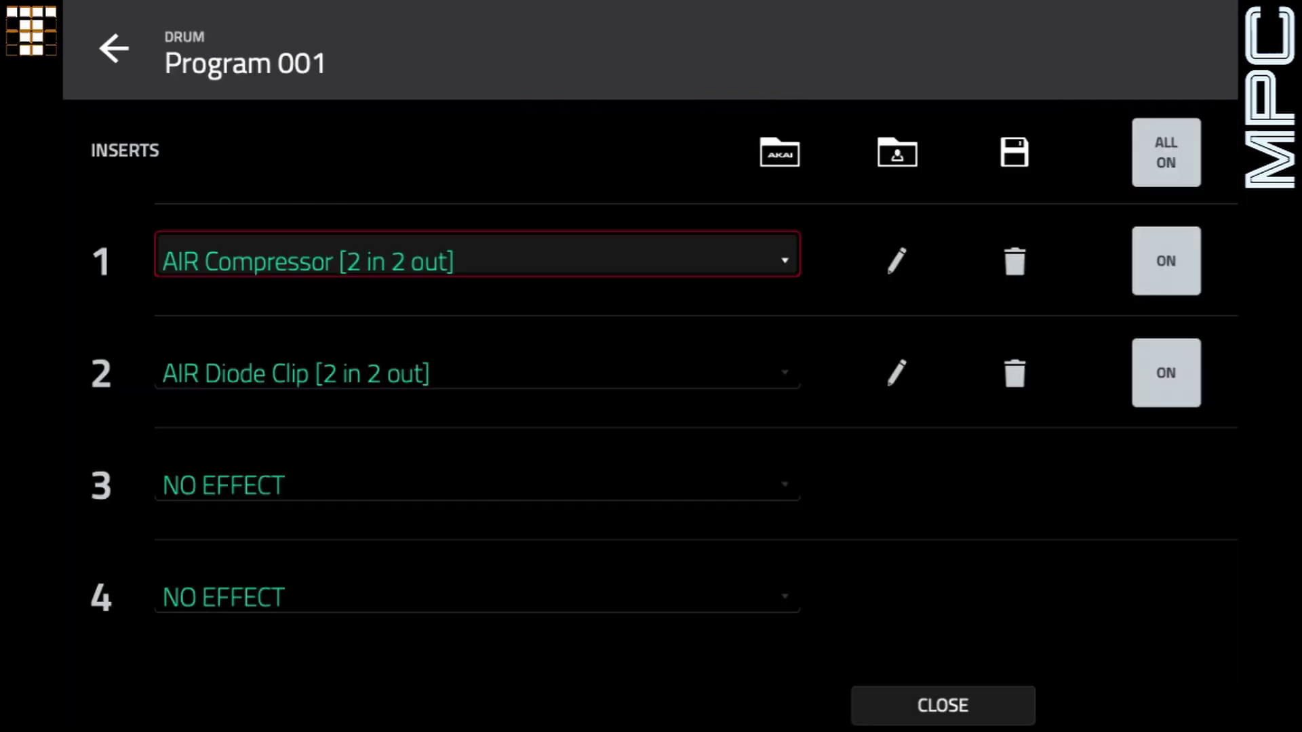
pyautogui.click(114, 49)
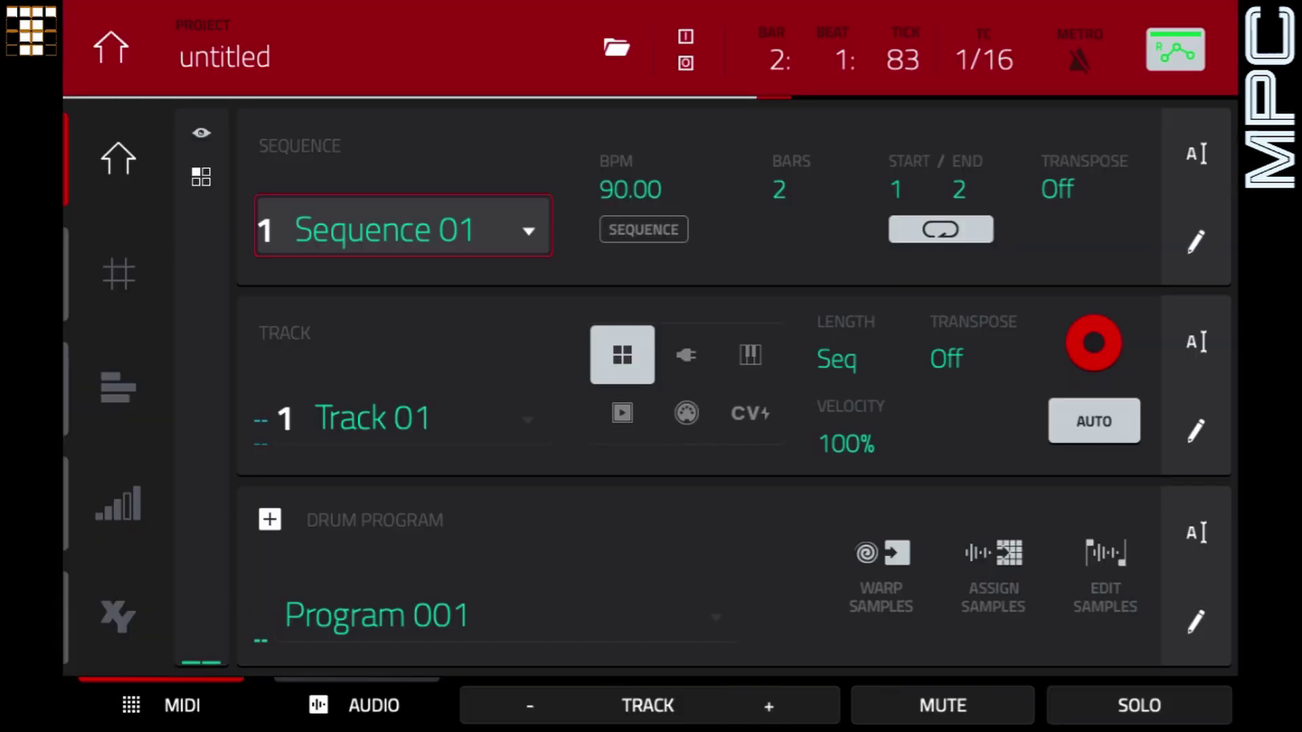
# - Open the pad mixer and lower the levels of pads A03 and A04 to -7.00 dB each
pyautogui.click(111, 49)
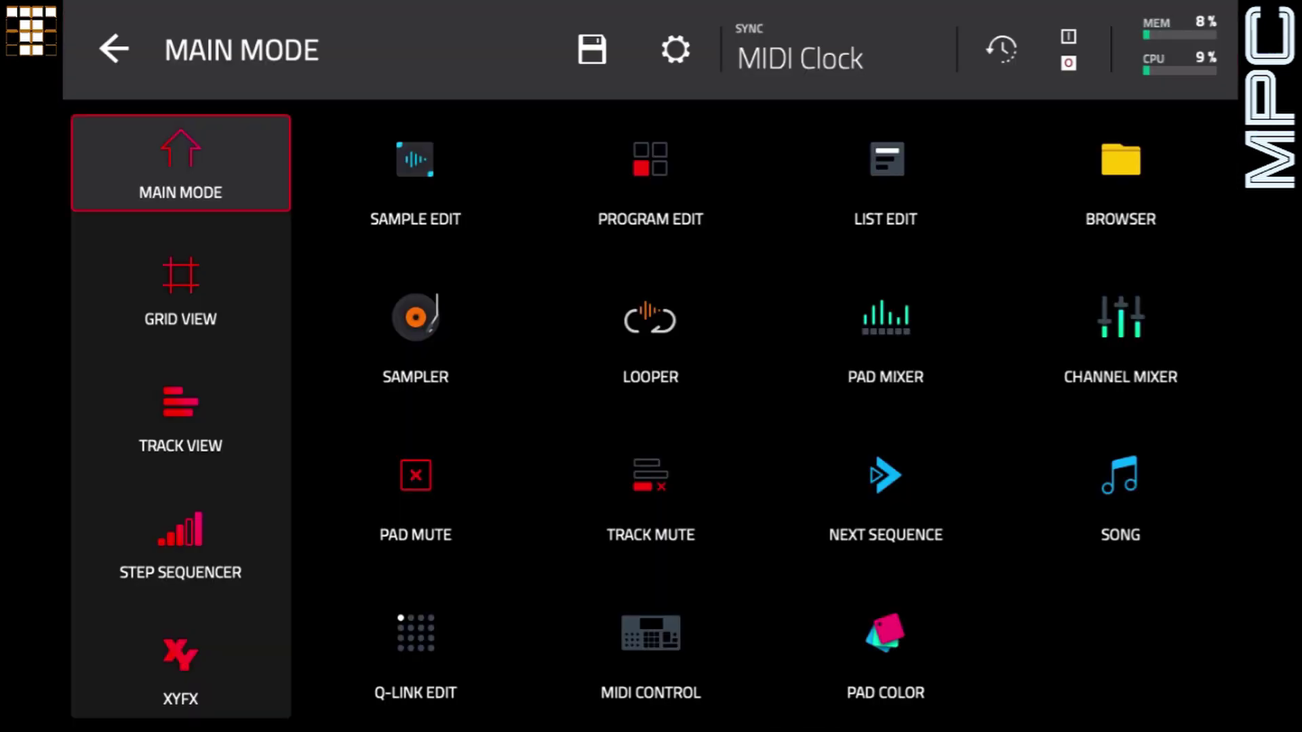
pyautogui.click(886, 337)
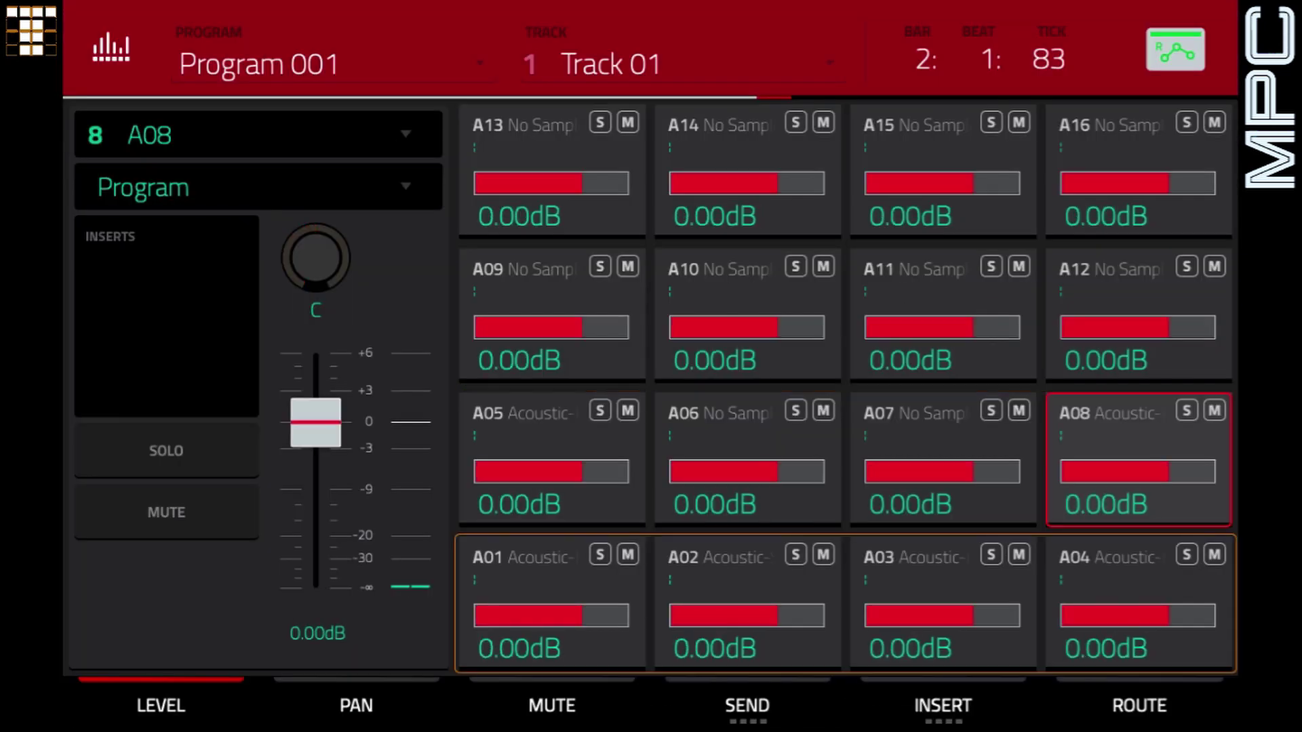
pyautogui.click(942, 604)
pyautogui.scroll(-6, 316, 434)
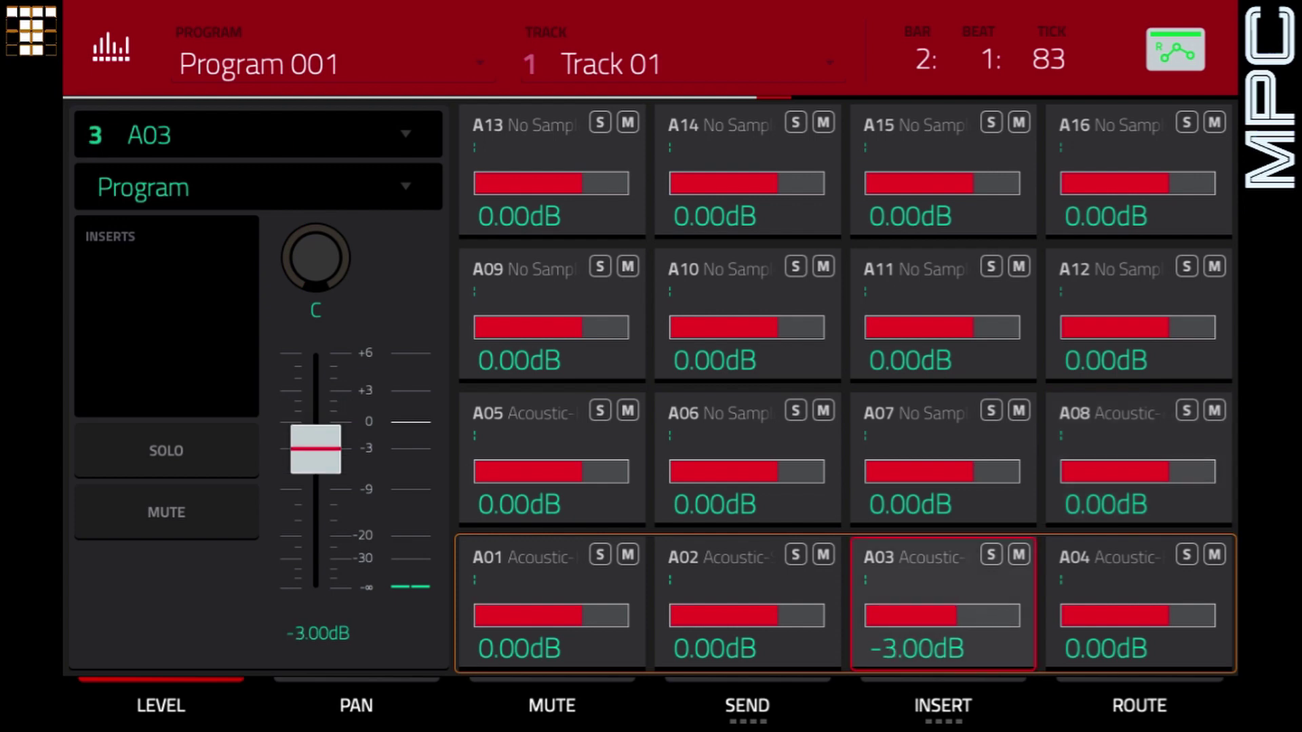
pyautogui.click(1138, 604)
pyautogui.scroll(-5, 316, 434)
pyautogui.moveTo(316, 465); pyautogui.dragTo(315, 470)
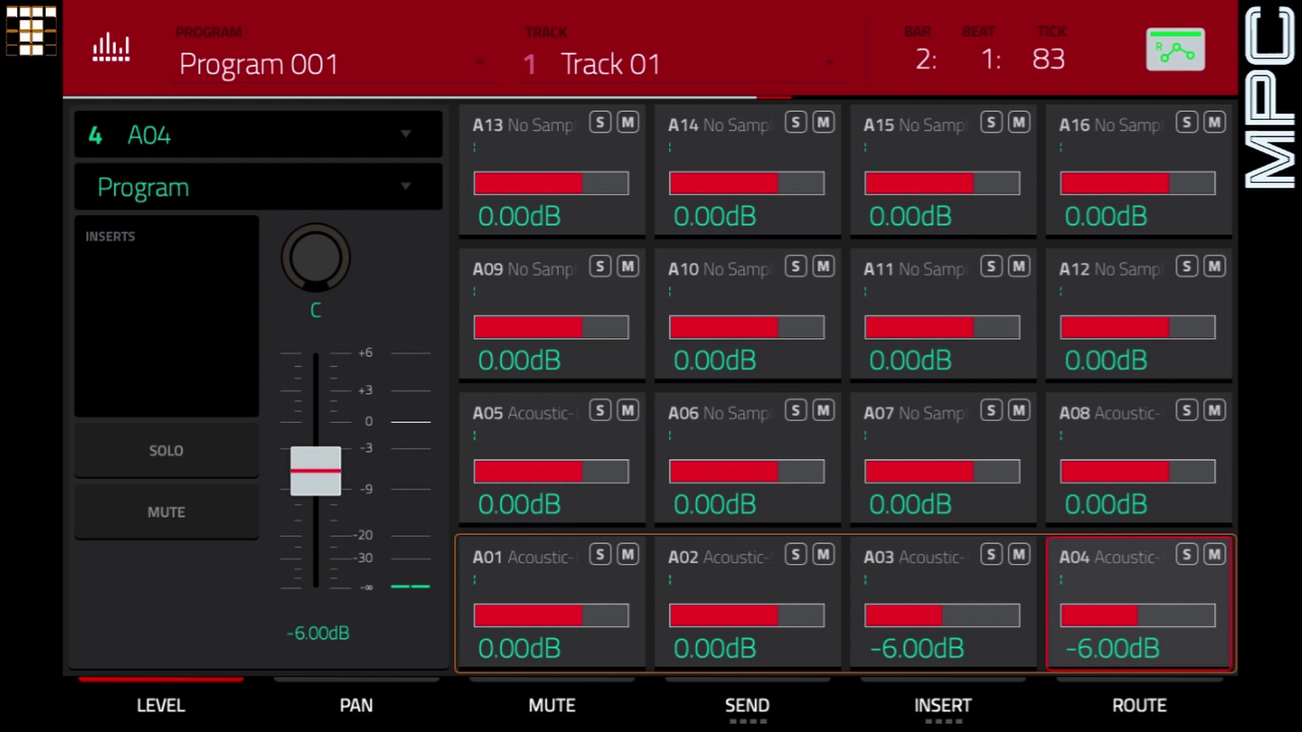
pyautogui.scroll(-1, 316, 470)
pyautogui.click(942, 604)
pyautogui.scroll(-1, 316, 471)
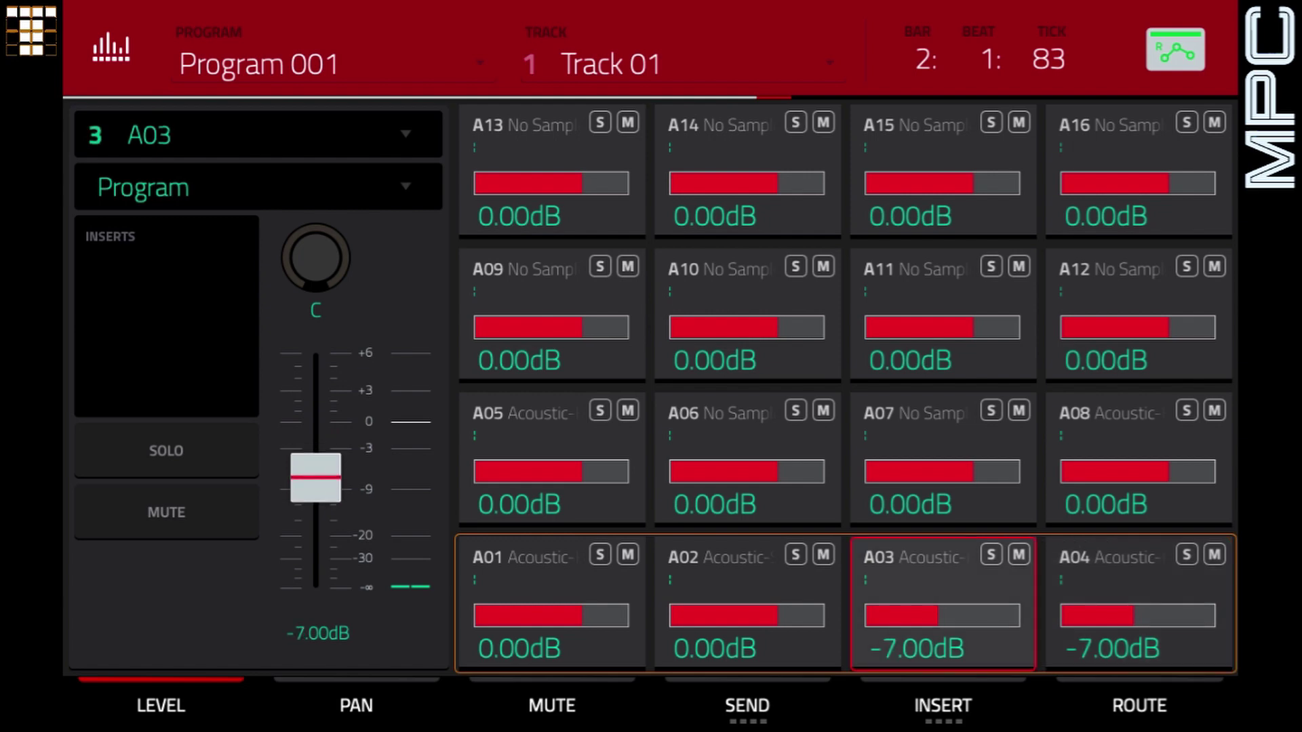
# - With the sequence playing, lower pads A03 and A04 to -8.00 dB and pad A08 to -3.00 dB
pyautogui.press('space')
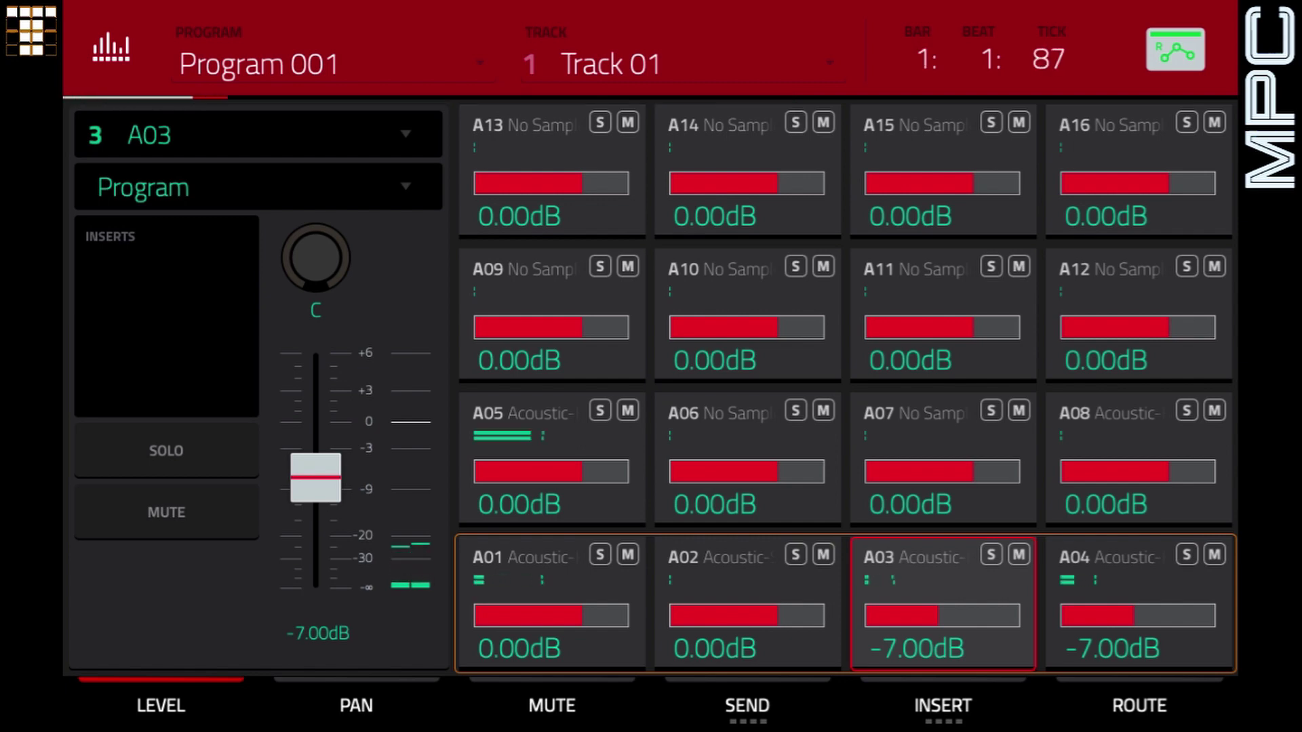
pyautogui.scroll(-1, 942, 616)
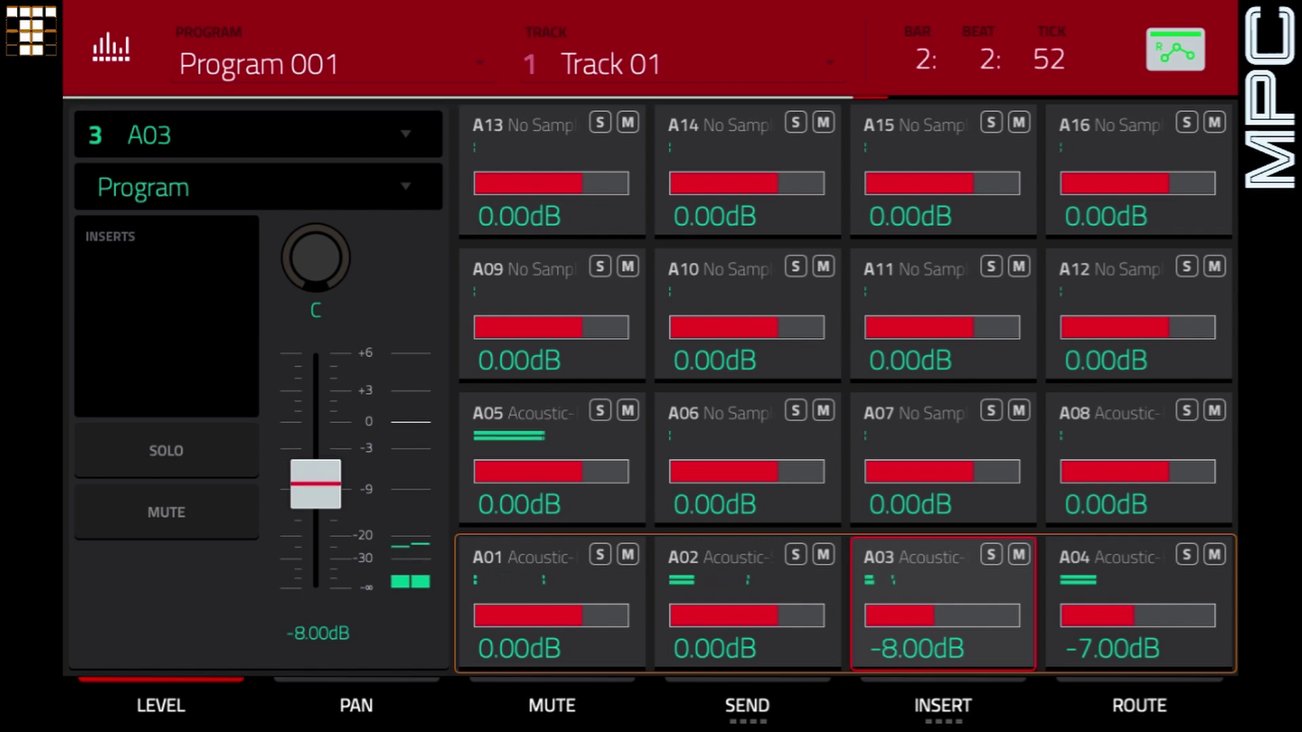
pyautogui.click(1138, 603)
pyautogui.scroll(-1, 1138, 615)
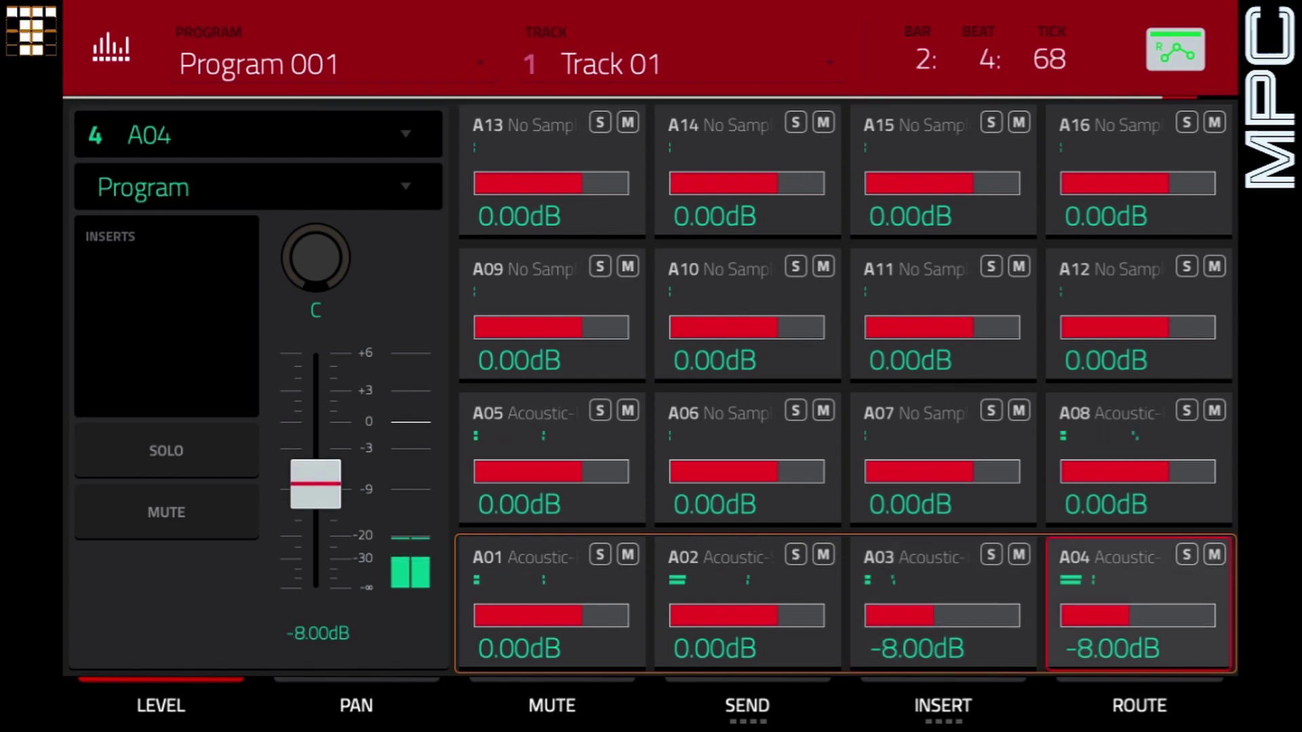
pyautogui.click(1140, 459)
pyautogui.moveTo(316, 422); pyautogui.dragTo(315, 449)
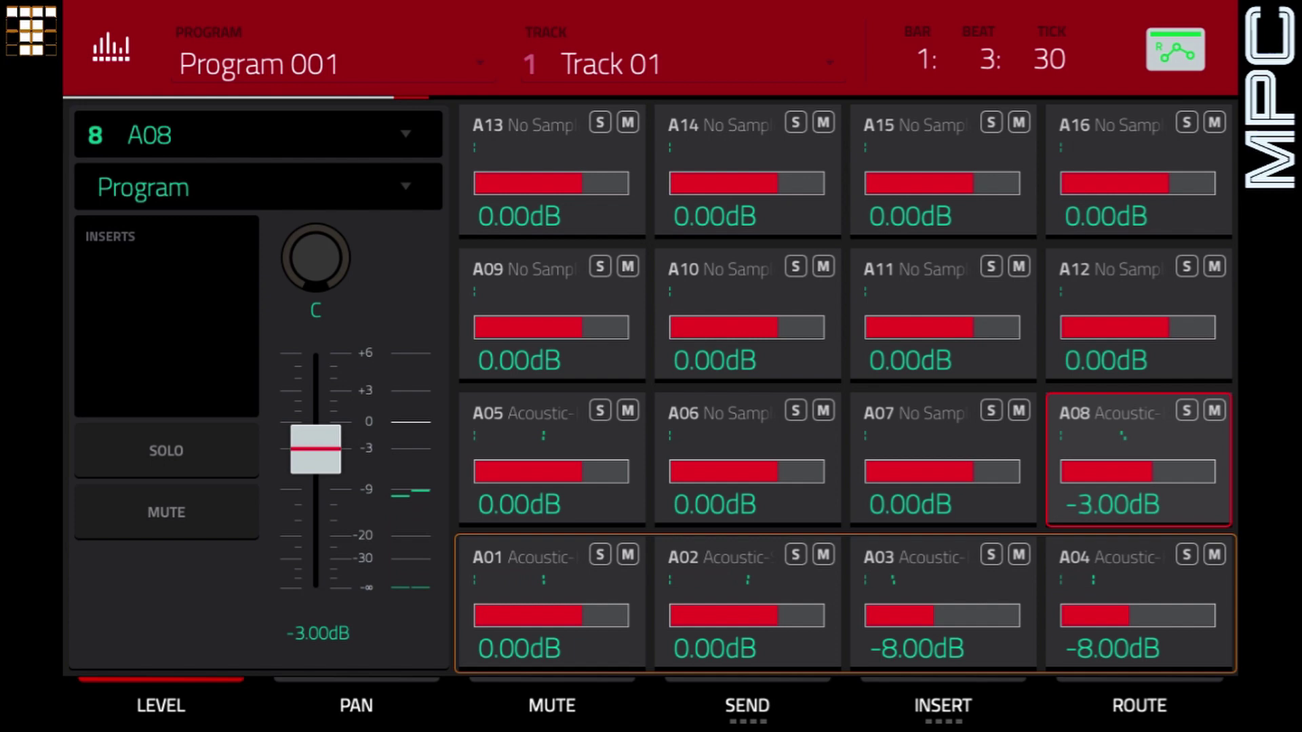
# - Open pad A02's filter envelope in Program Edit, set the filter type to Low 4 and the resonance to 13
pyautogui.press('Menu')
pyautogui.click(651, 179)
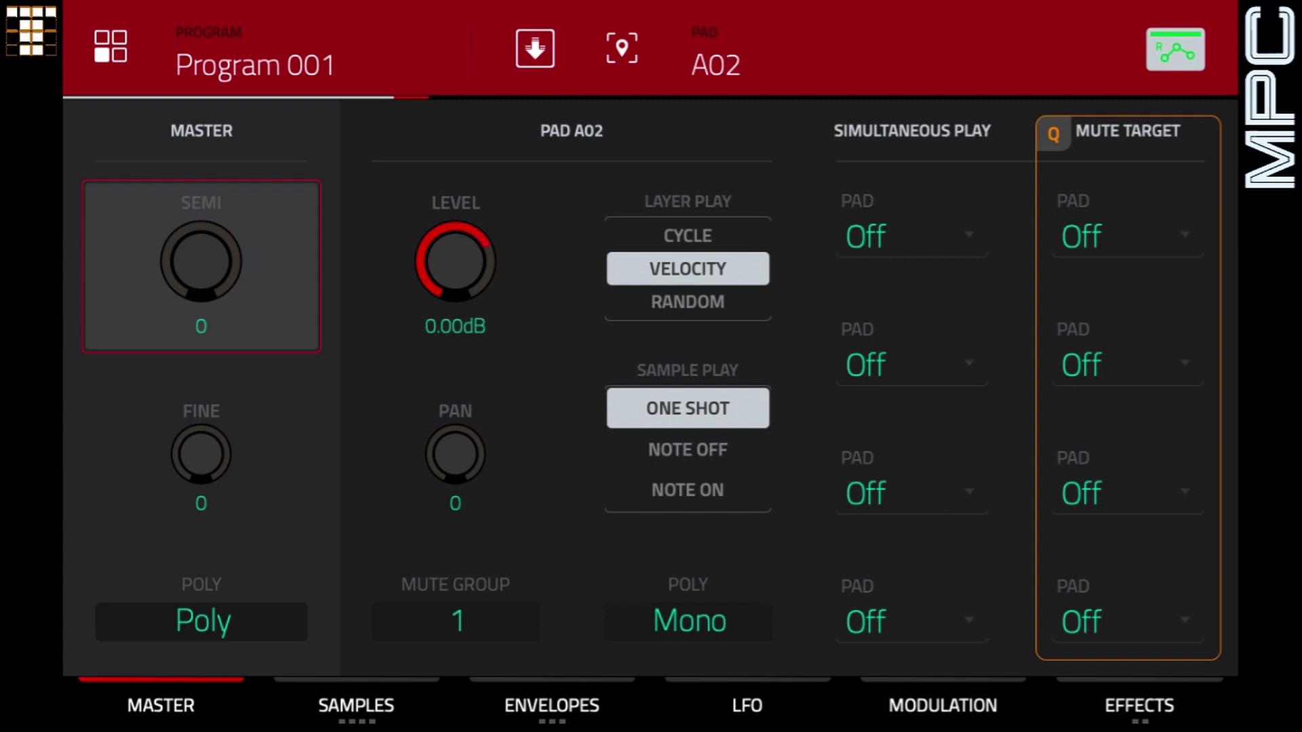
pyautogui.click(552, 705)
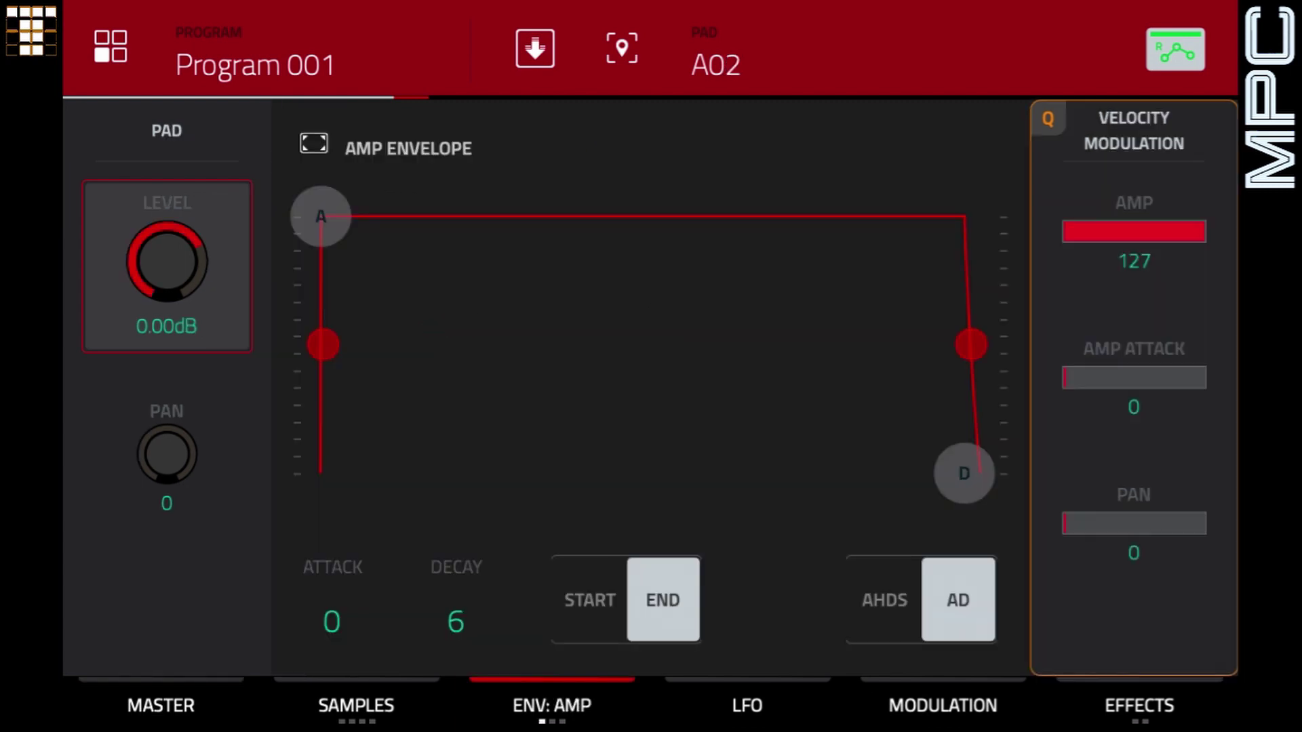
pyautogui.click(552, 705)
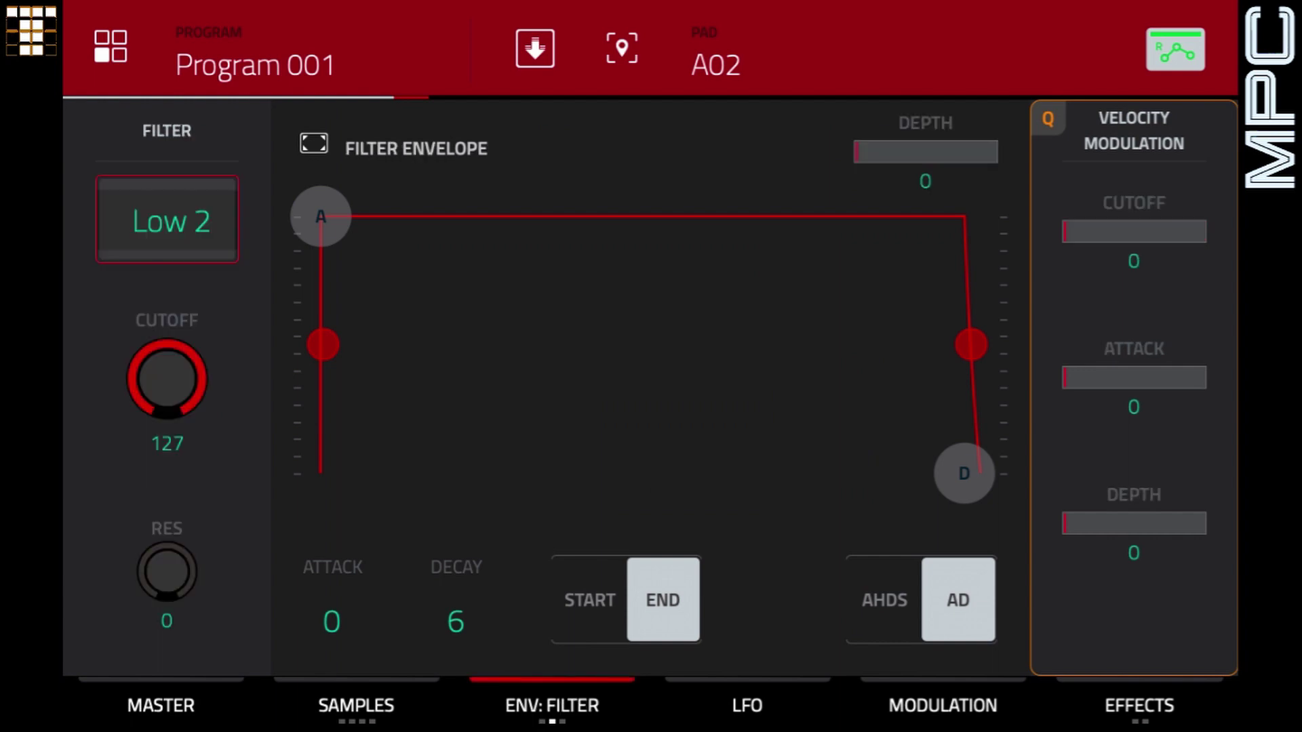
pyautogui.scroll(1, 167, 219)
pyautogui.click(167, 575)
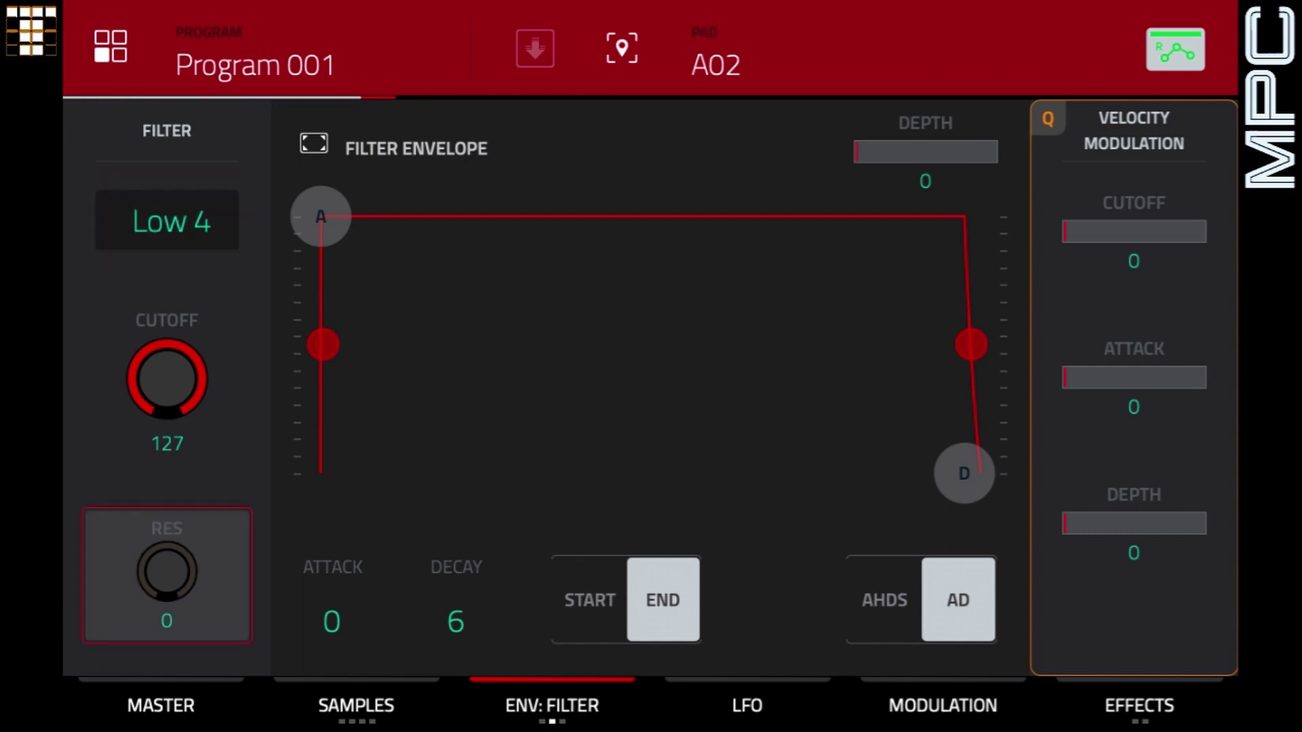
pyautogui.scroll(10, 167, 573)
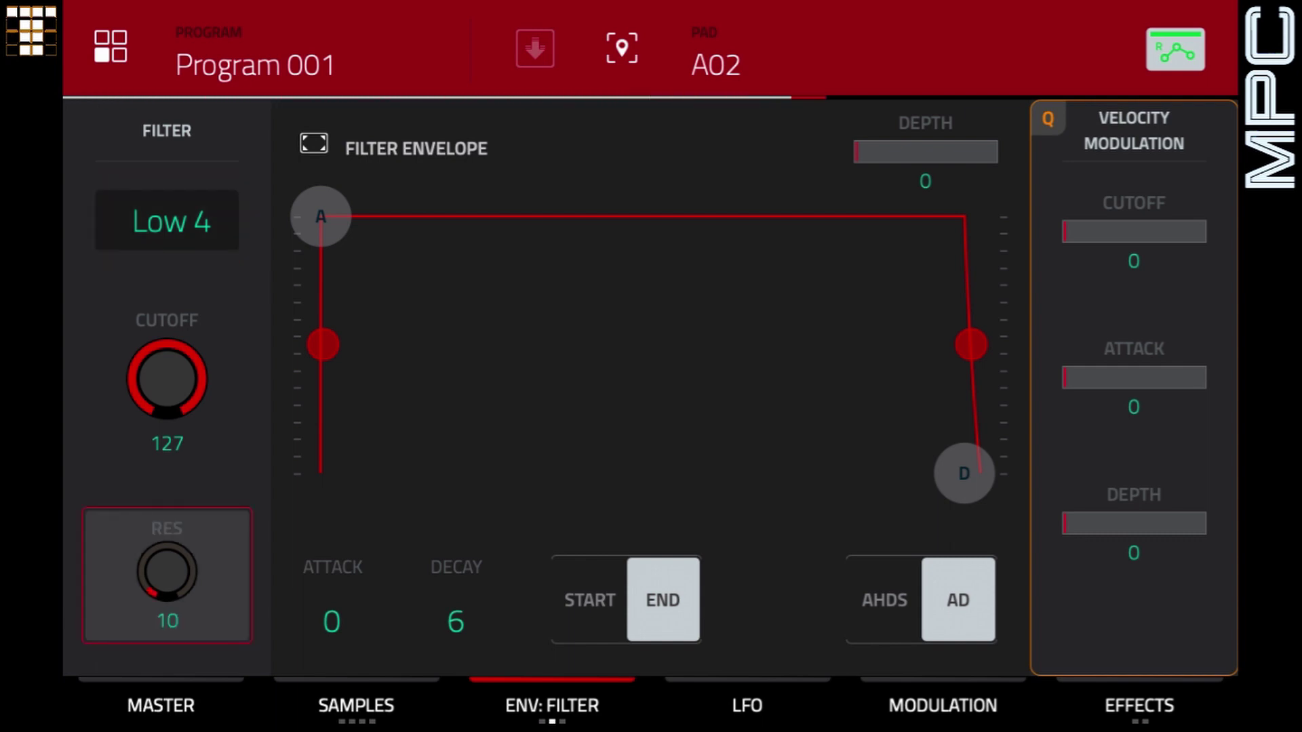
pyautogui.scroll(3, 167, 573)
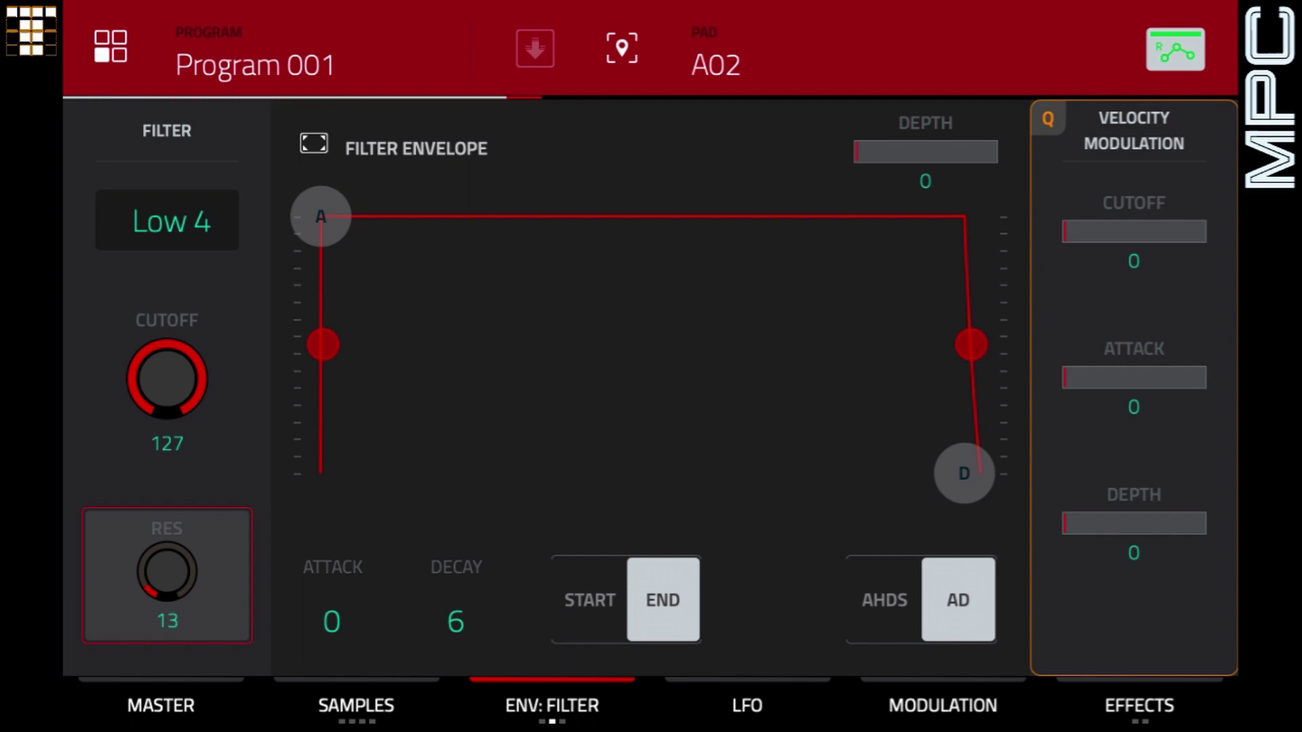
pyautogui.click(167, 220)
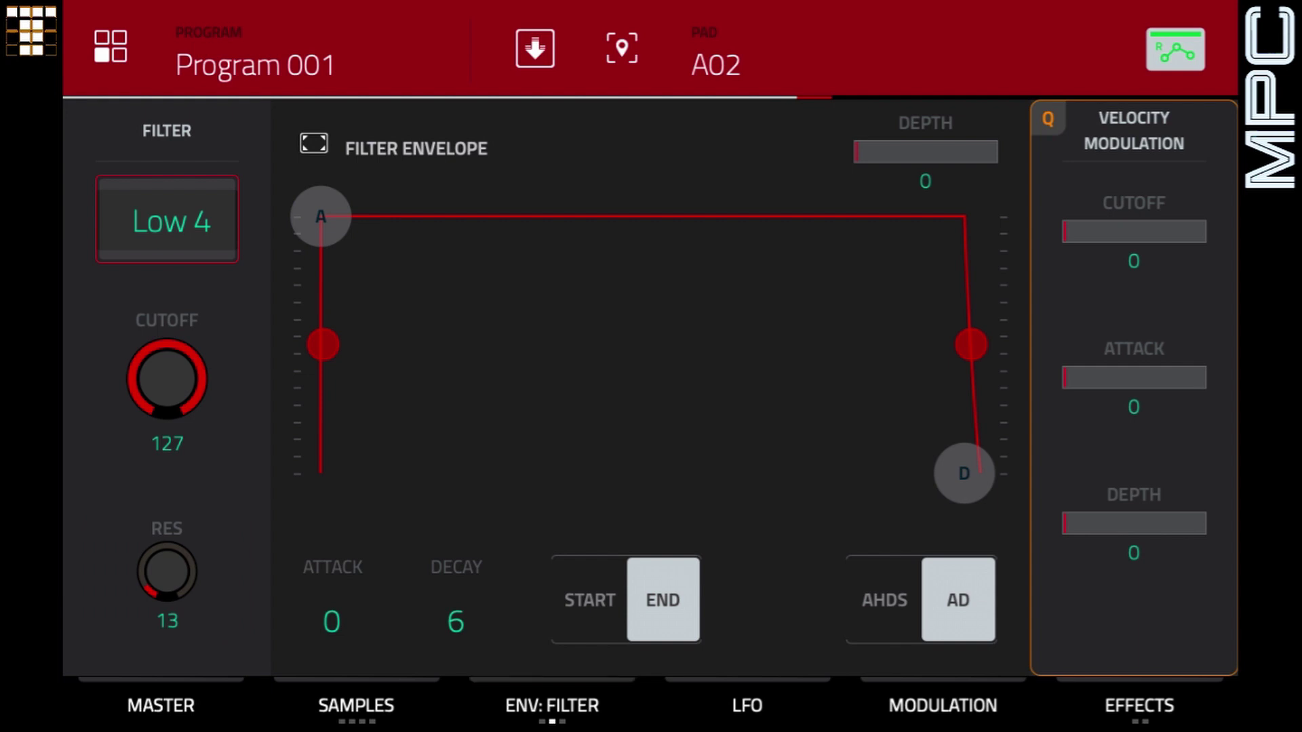
# - Switch pad A02's amp envelope to AHDS, with sustain at 0 and the decay lengthened to about 77
pyautogui.click(552, 705)
pyautogui.click(552, 706)
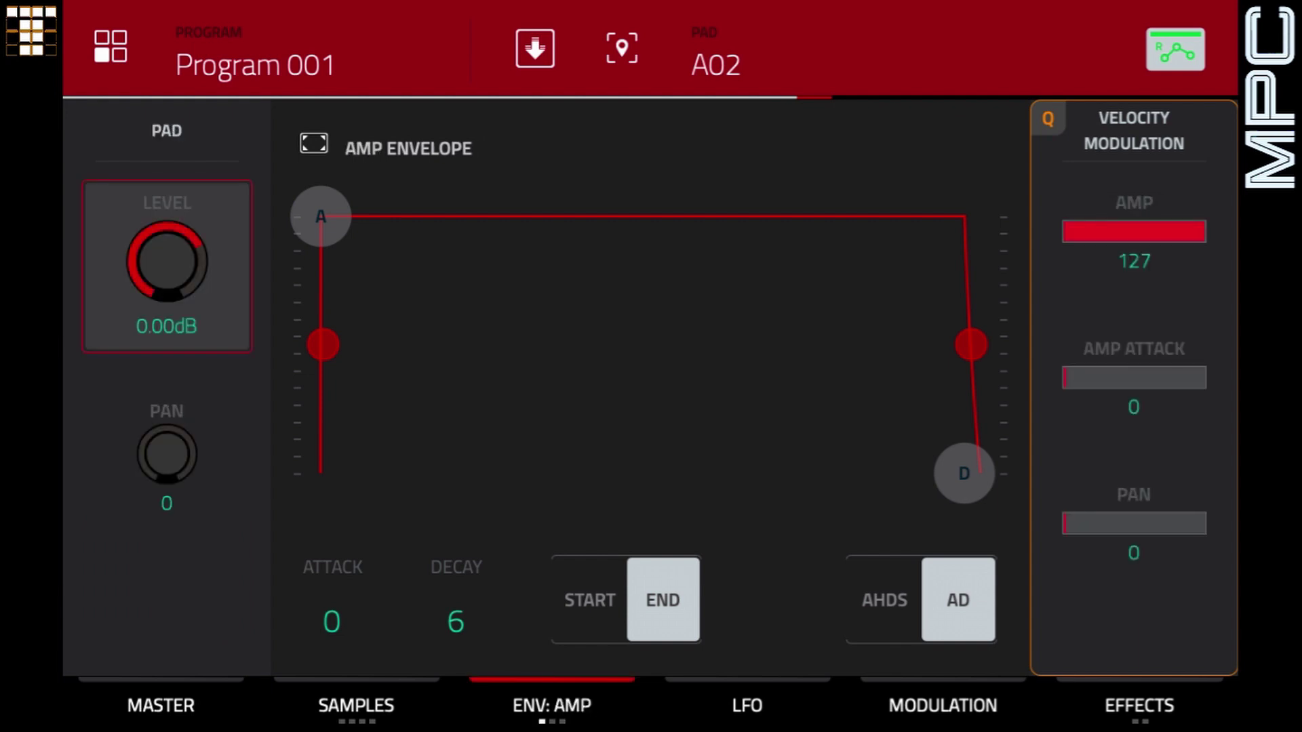
pyautogui.click(884, 600)
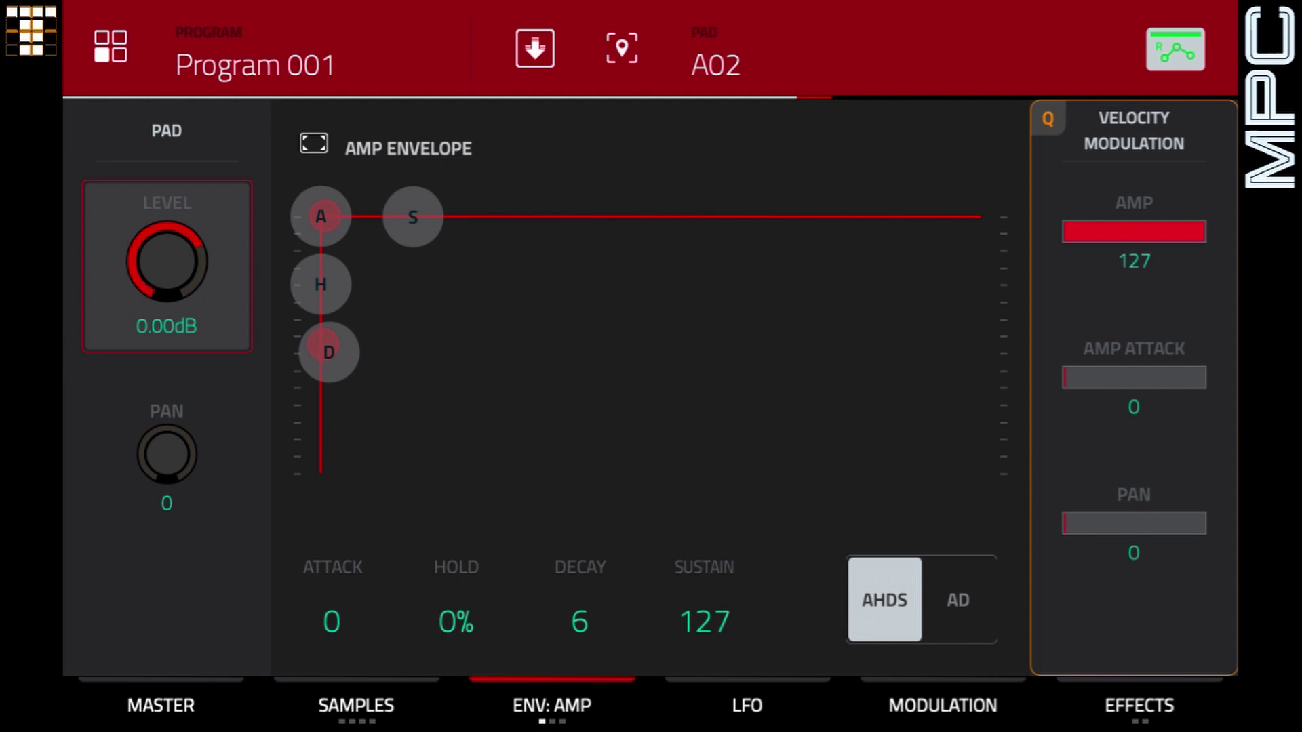
pyautogui.moveTo(413, 217); pyautogui.dragTo(413, 473)
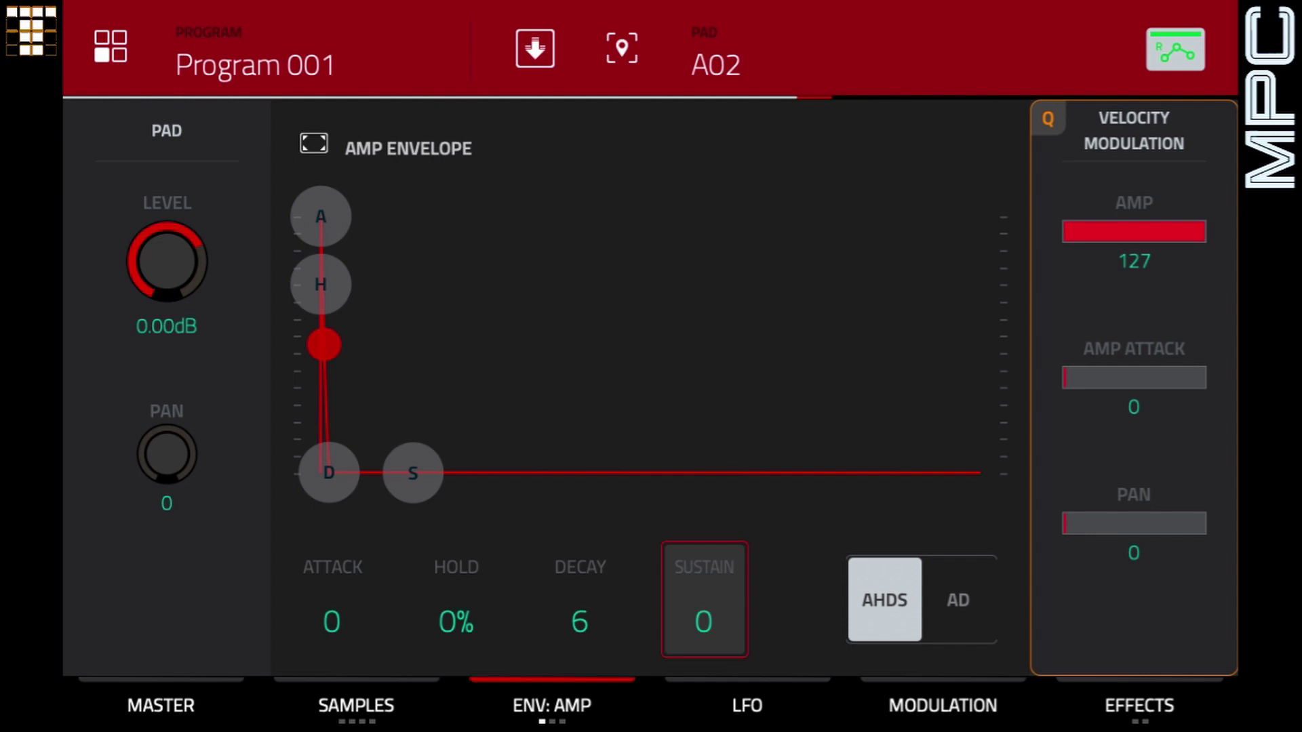
pyautogui.moveTo(329, 472); pyautogui.dragTo(421, 473)
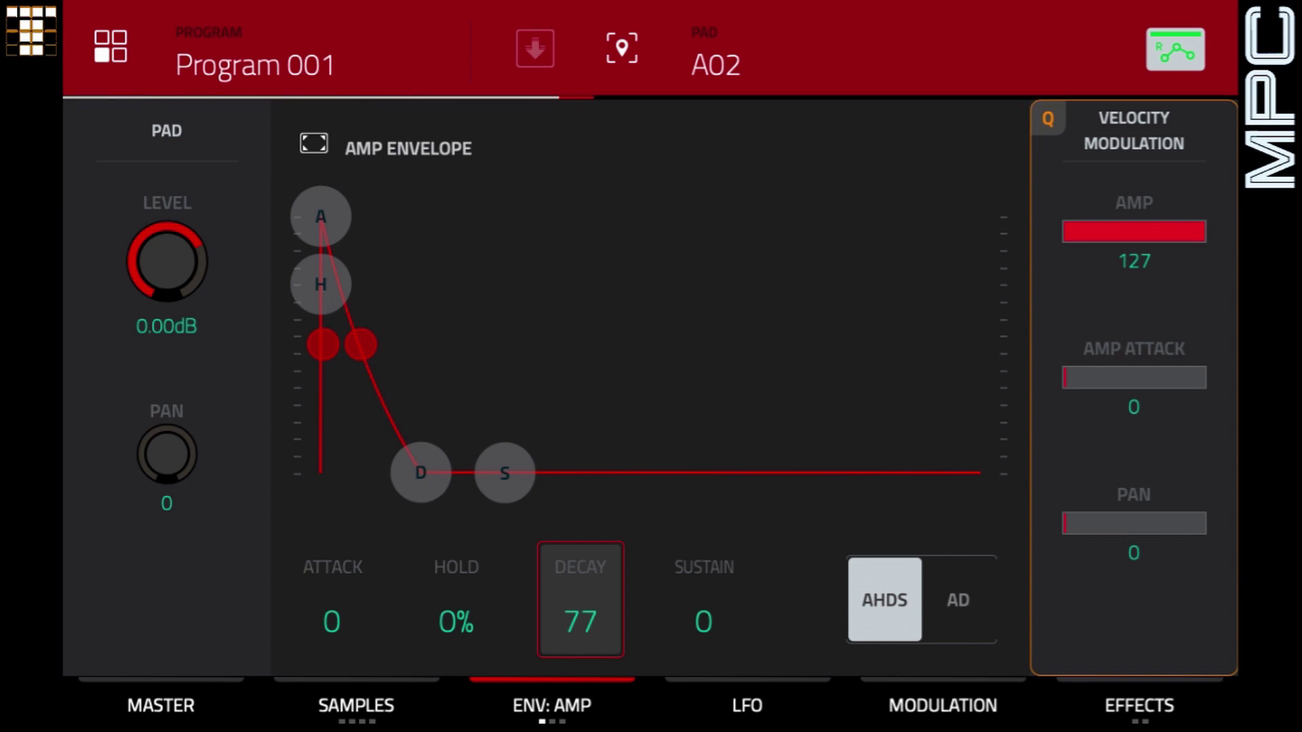
pyautogui.moveTo(420, 473); pyautogui.dragTo(431, 473)
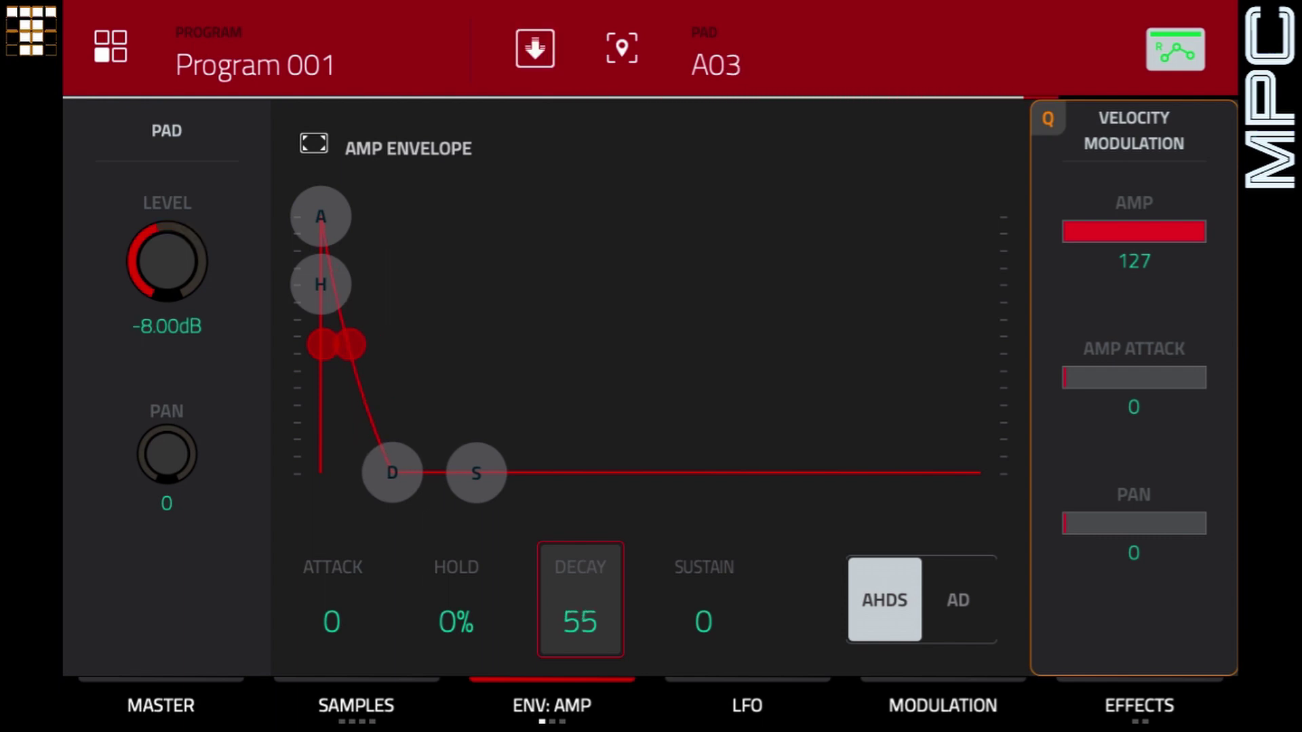
# - Set high-pass filter types for pads A03 and A04 and audition the two pads against each other
pyautogui.press('F3')
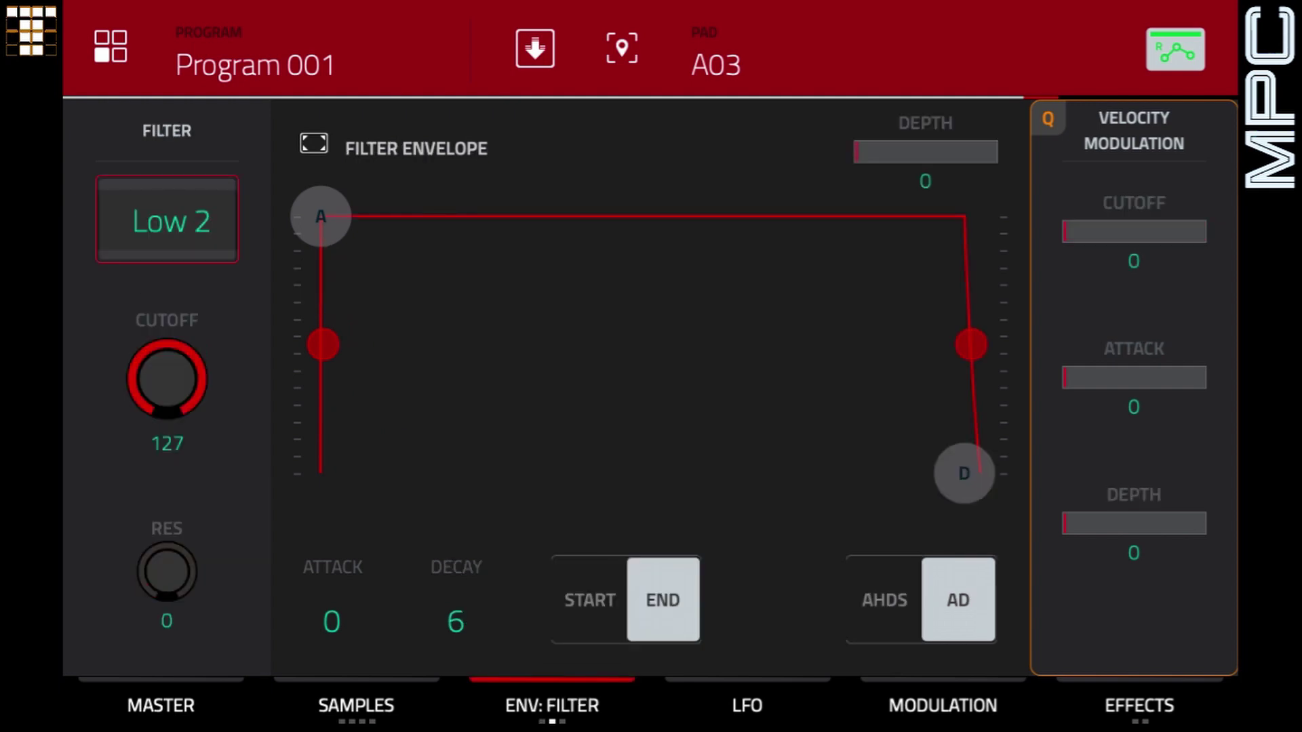
pyautogui.scroll(-5, 167, 219)
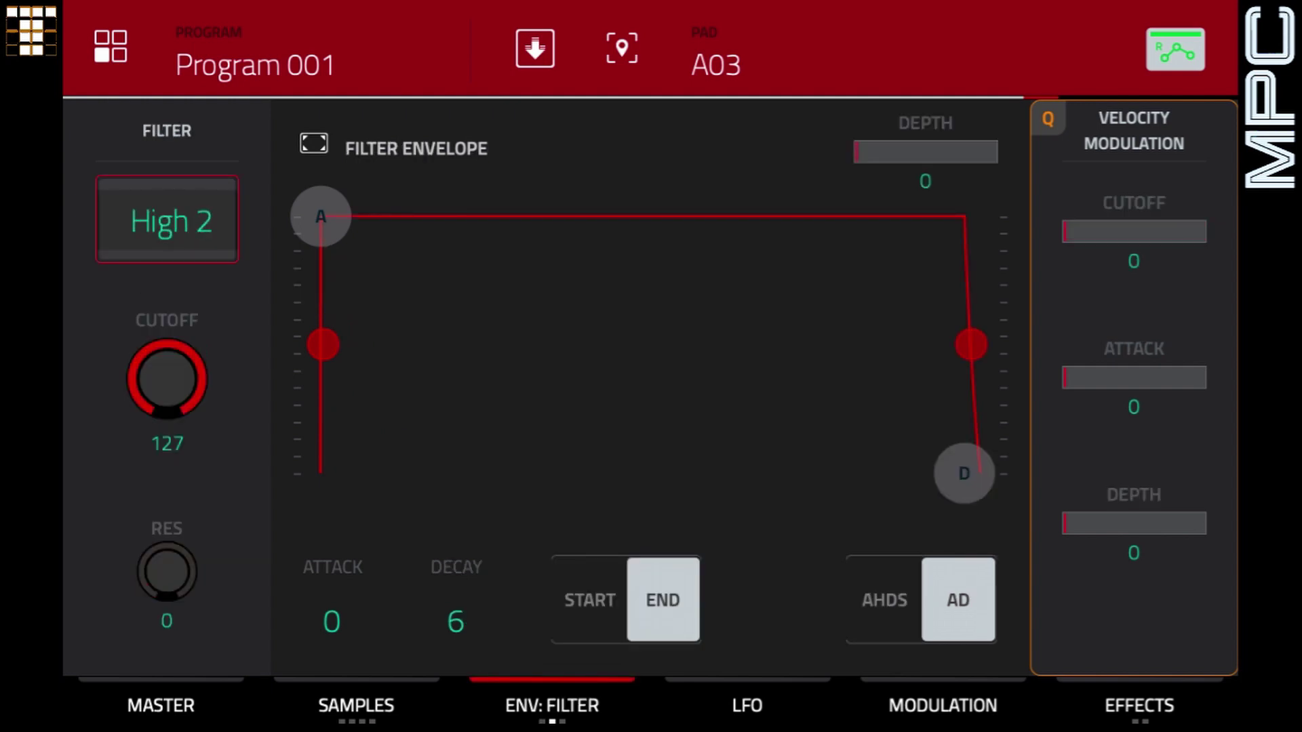
pyautogui.scroll(-1, 167, 220)
pyautogui.press('v')
pyautogui.scroll(-9, 166, 220)
pyautogui.scroll(2, 167, 220)
pyautogui.press('c')
pyautogui.press('v')
pyautogui.press('c')
pyautogui.press('v')
# - Play the sequence and lower pad A08's level to -5.97 dB
pyautogui.press('space')
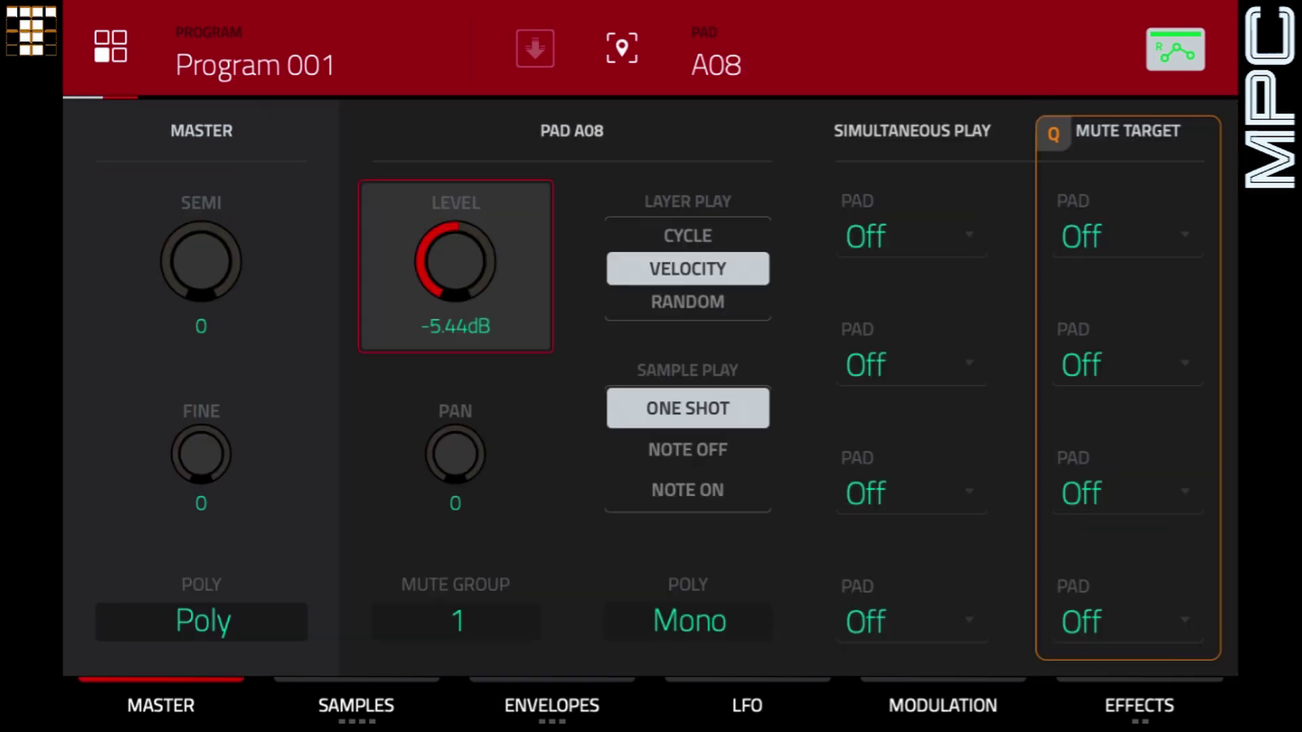
pyautogui.scroll(-1, 455, 266)
pyautogui.scroll(-1, 455, 267)
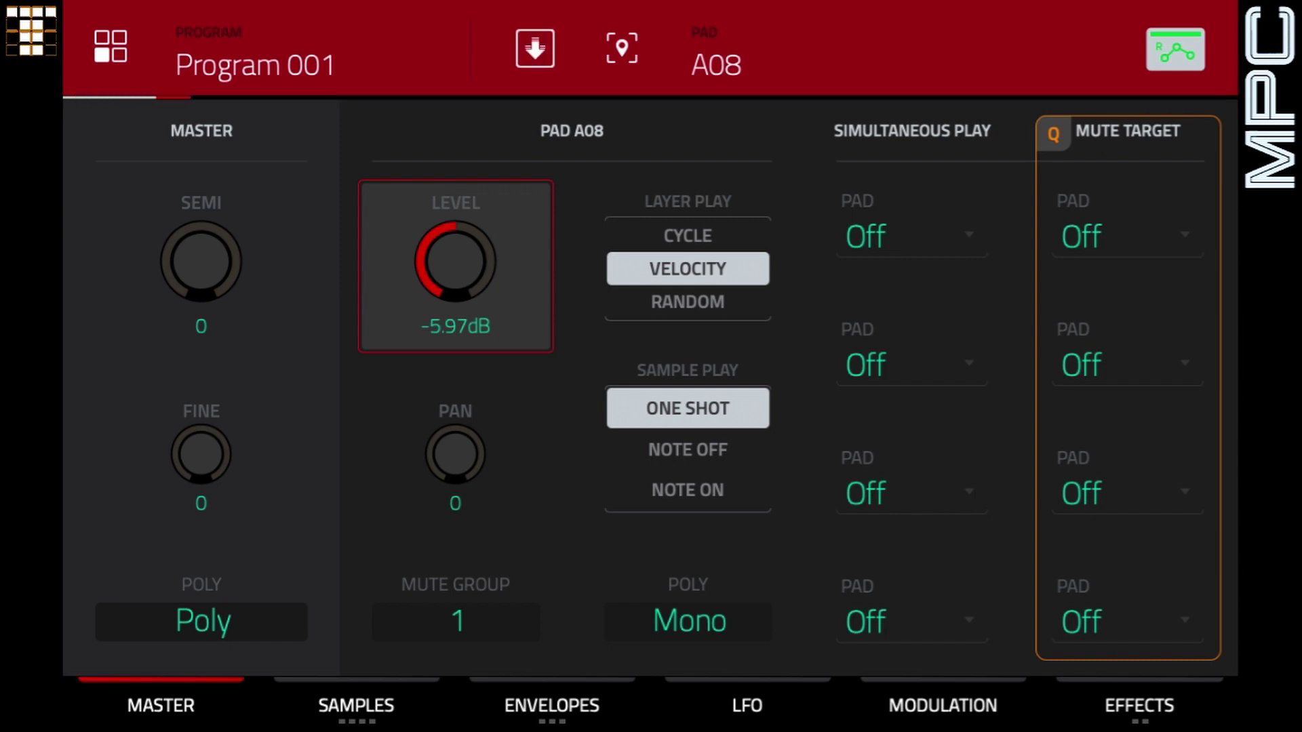
# - Set the program's master semitone tuning to 2 while listening to the sequence
pyautogui.click(201, 267)
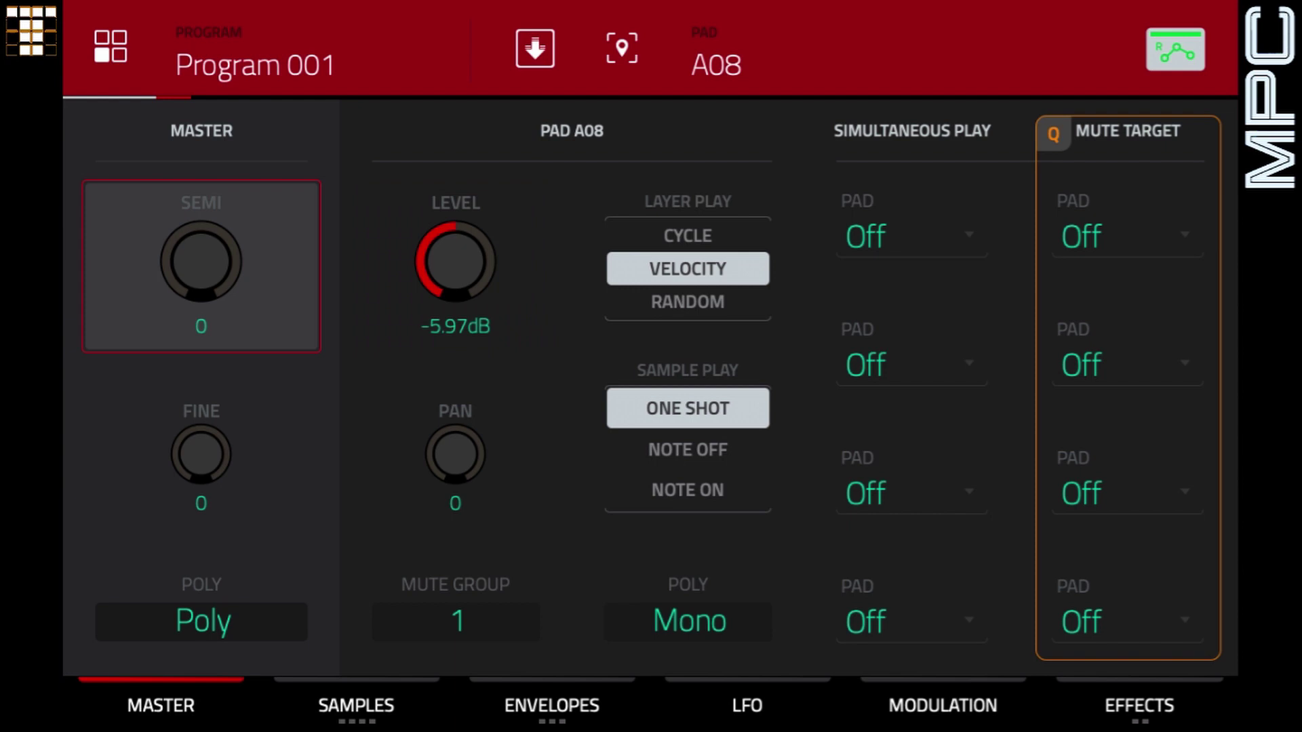
pyautogui.press('space')
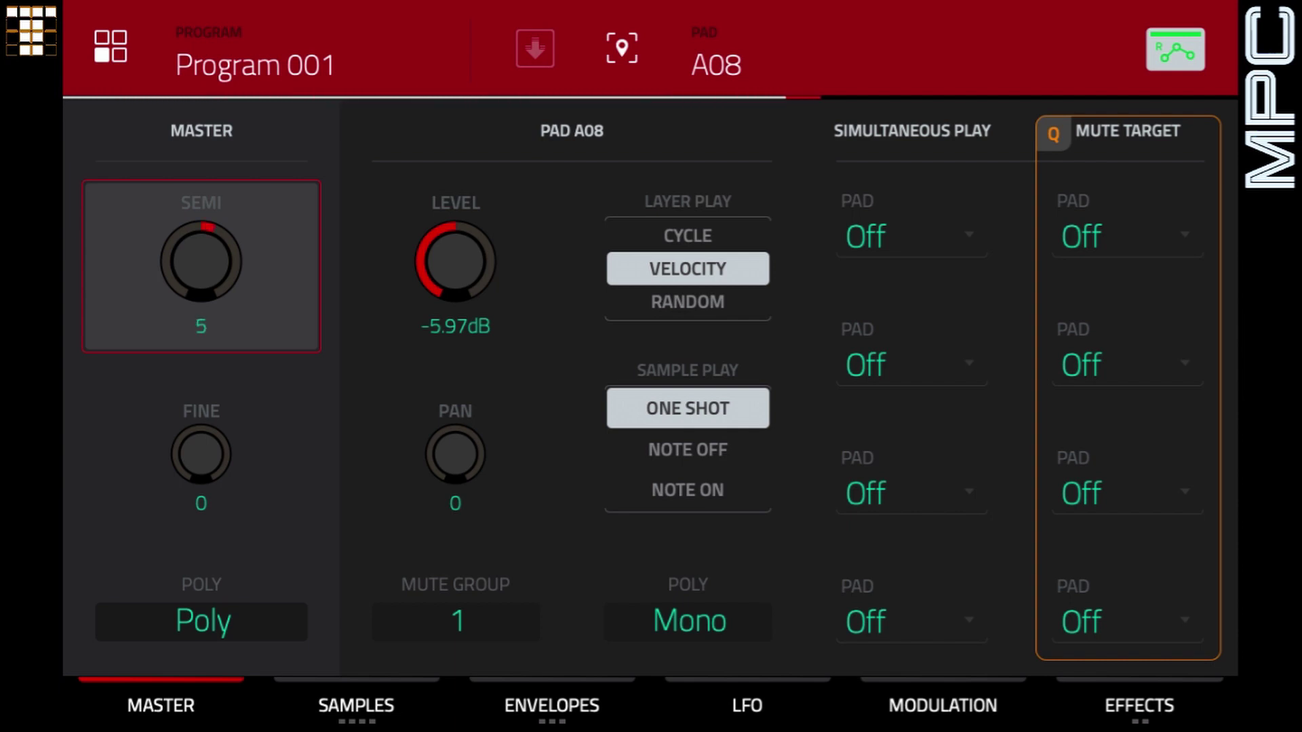
pyautogui.scroll(-2, 201, 262)
pyautogui.scroll(-1, 200, 262)
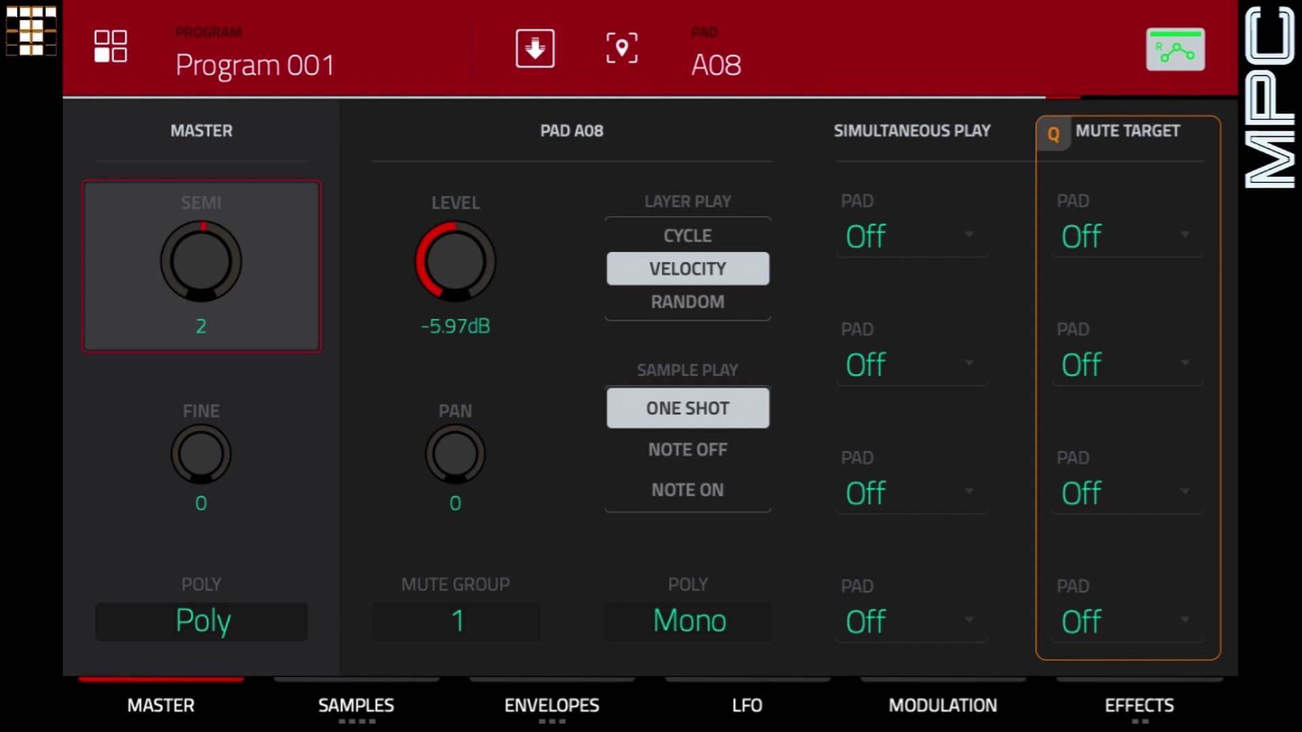
# - Open the sample browser and search for "Ride"
pyautogui.press('Menu')
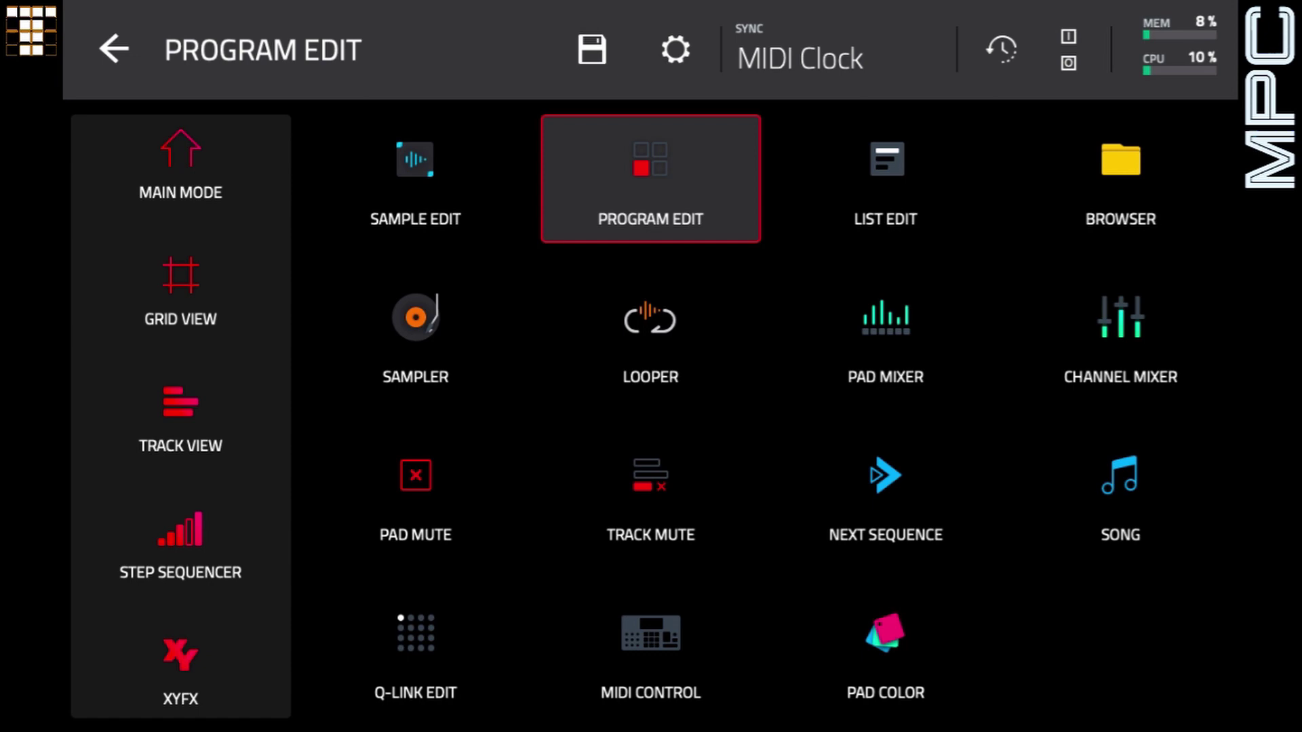
pyautogui.click(1121, 179)
pyautogui.click(656, 140)
pyautogui.write('R')
pyautogui.write('de')
pyautogui.press('BackSpace')
pyautogui.press('BackSpace')
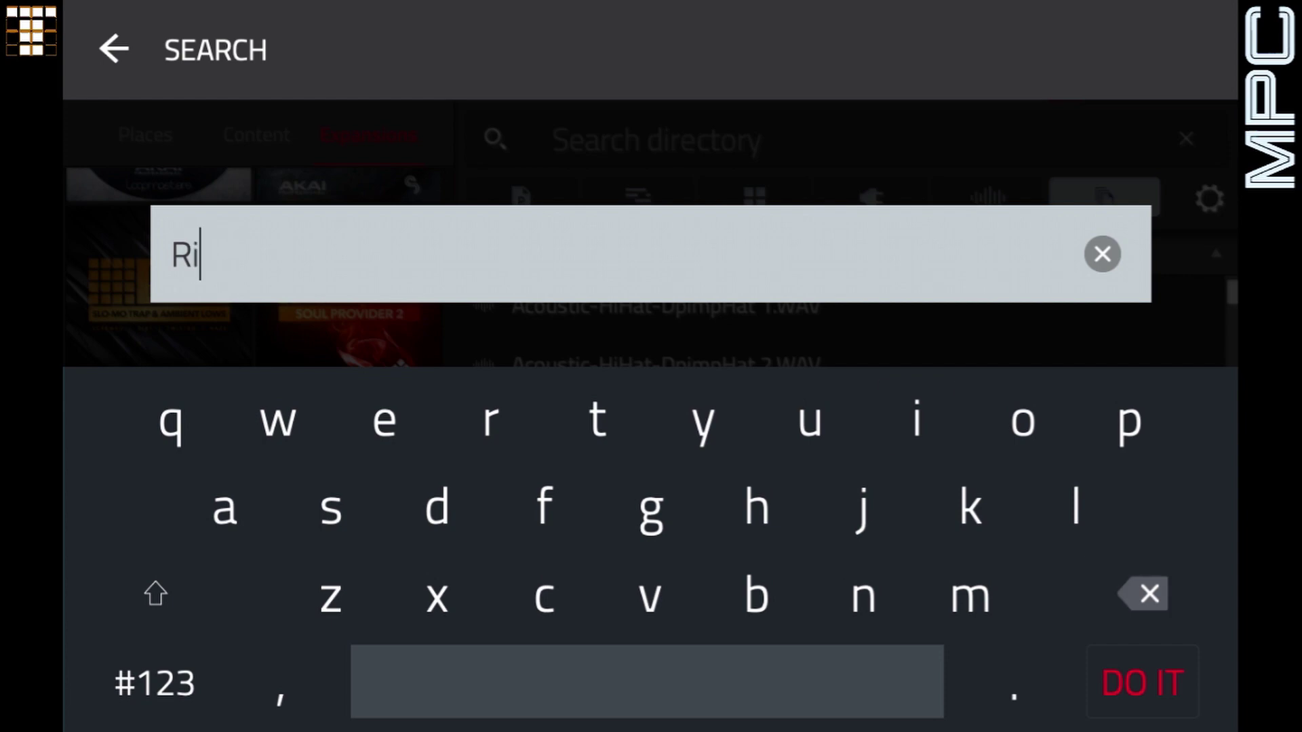
pyautogui.write('ide')
pyautogui.press('Return')
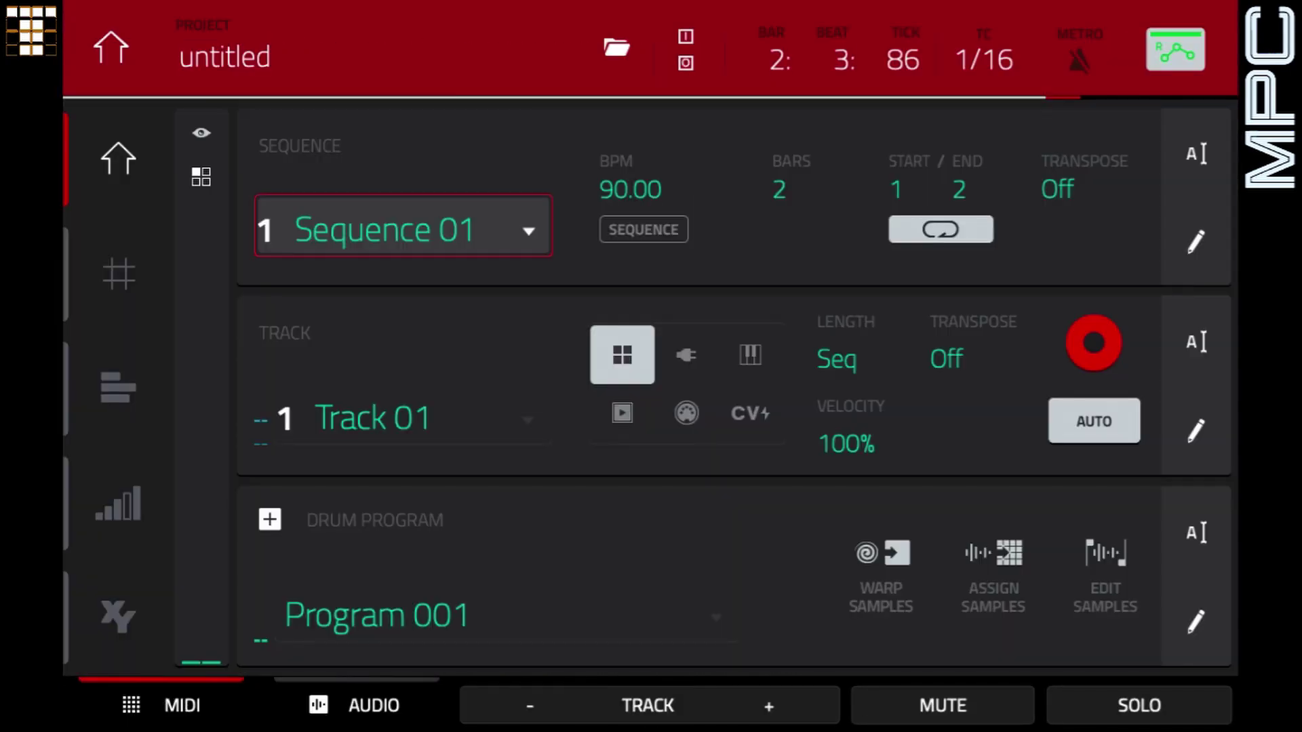
# - Return to the pad mixer and lower pad A06's level to -18.0 dB
pyautogui.click(110, 47)
pyautogui.click(883, 337)
pyautogui.scroll(-5, 747, 472)
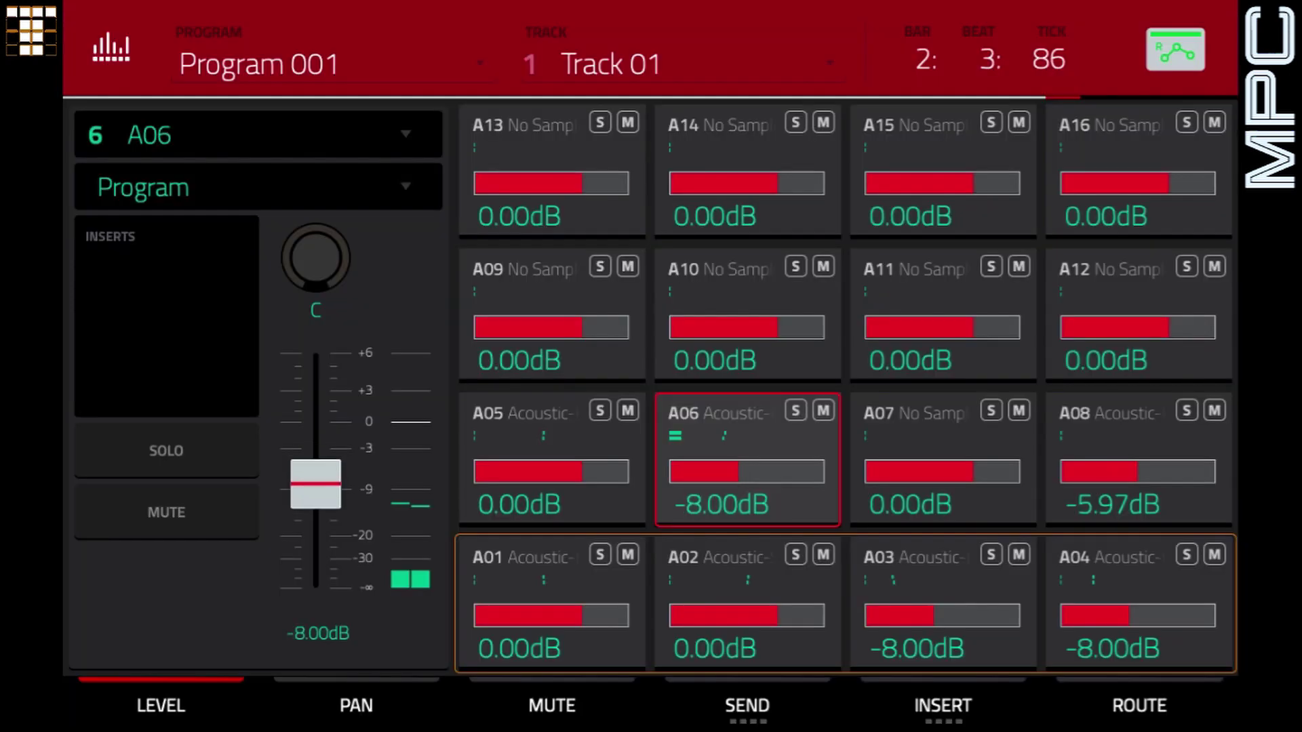
pyautogui.scroll(-7, 747, 472)
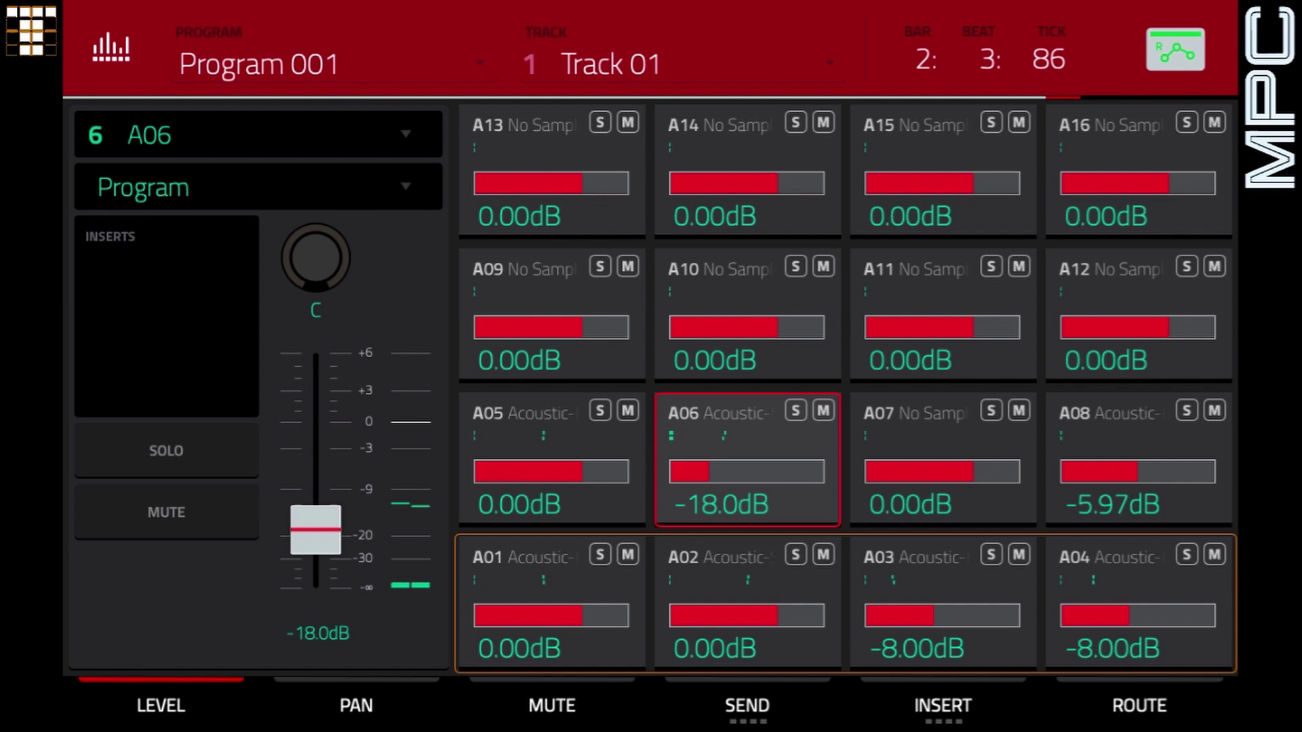
# - Shape pad A06's amp envelope in AHDS mode with attack 41, decay 41 and sustain 50
pyautogui.click(111, 47)
pyautogui.click(651, 179)
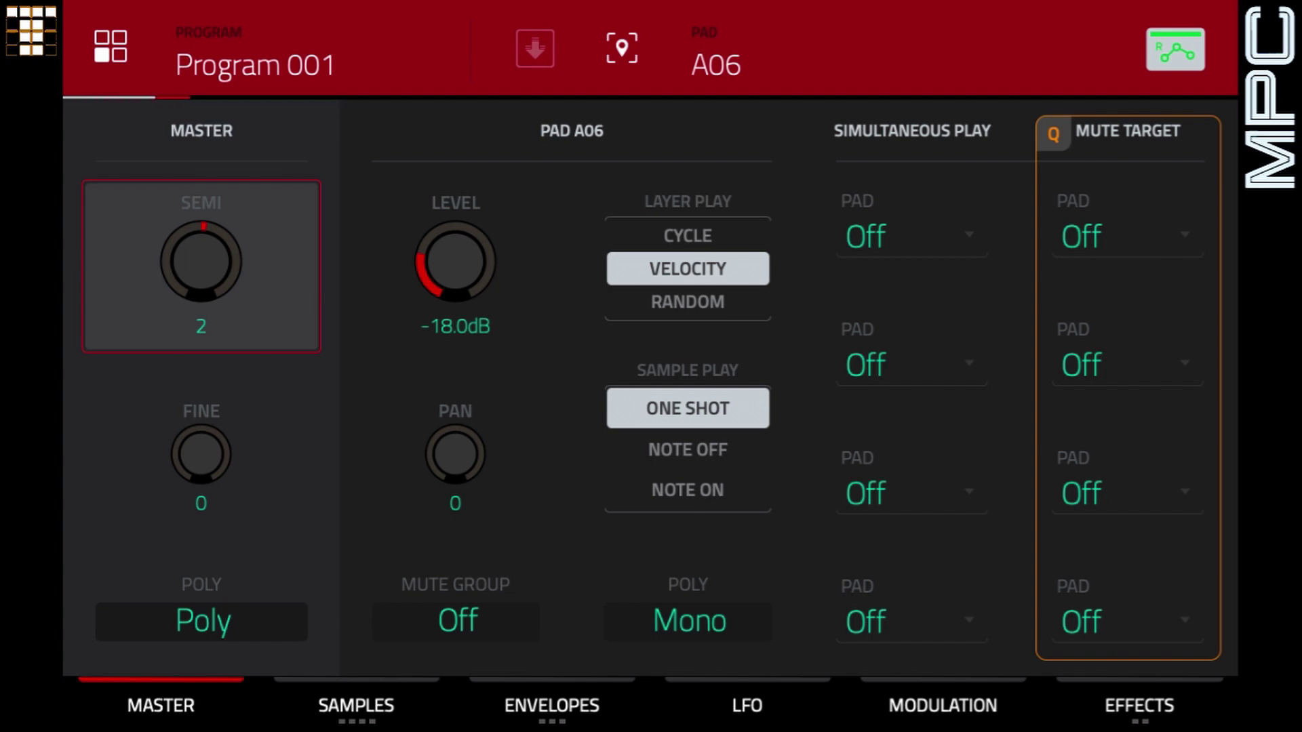
pyautogui.click(552, 705)
pyautogui.click(885, 600)
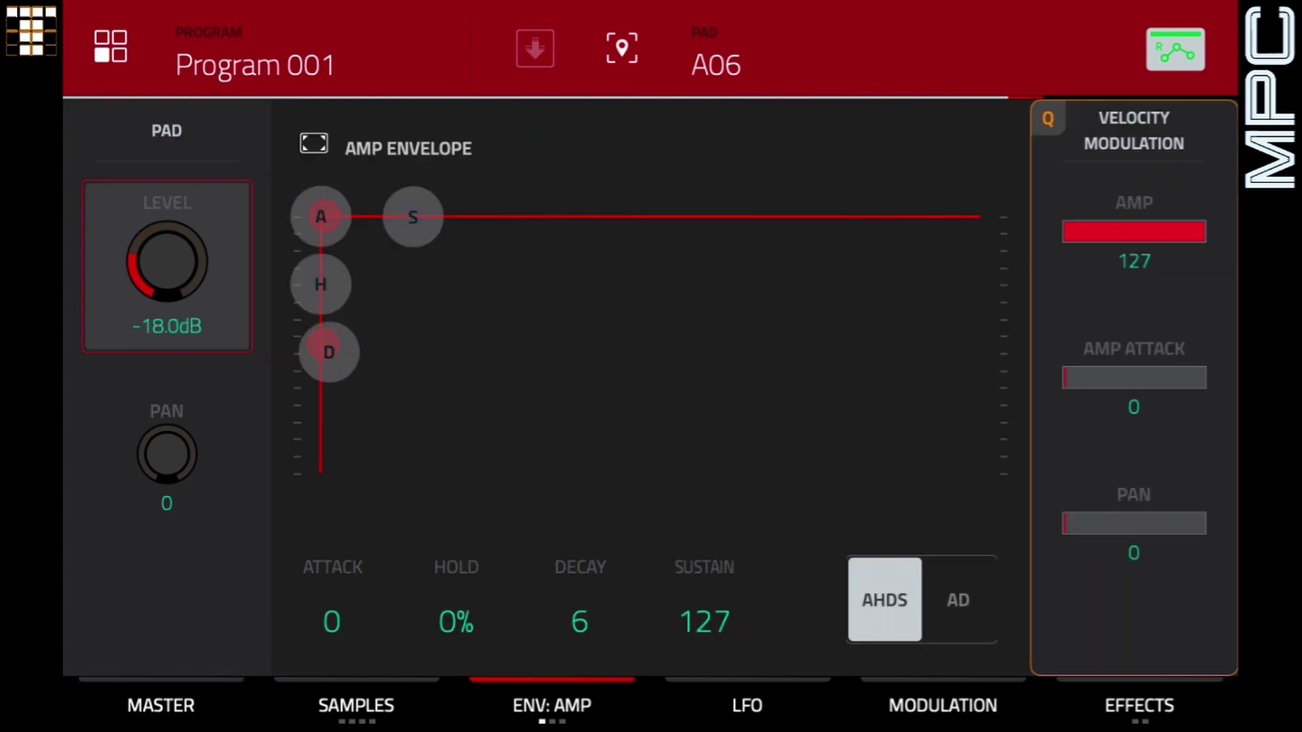
pyautogui.moveTo(413, 217); pyautogui.dragTo(413, 472)
pyautogui.moveTo(329, 473); pyautogui.dragTo(373, 472)
pyautogui.moveTo(458, 473); pyautogui.dragTo(458, 413)
pyautogui.moveTo(320, 216); pyautogui.dragTo(374, 216)
pyautogui.moveTo(458, 413); pyautogui.dragTo(511, 371)
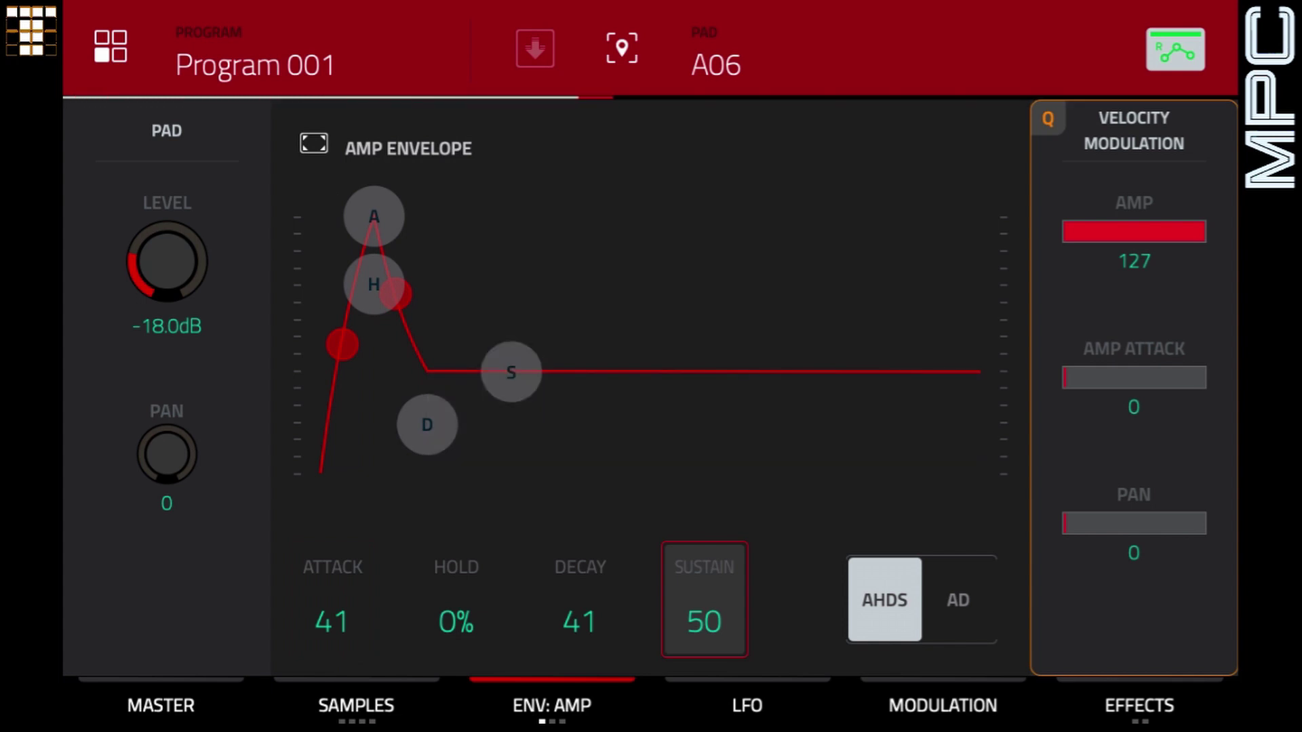
# - Try different tunings on pad A06's ride layer and settle on -4 semitones
pyautogui.click(356, 705)
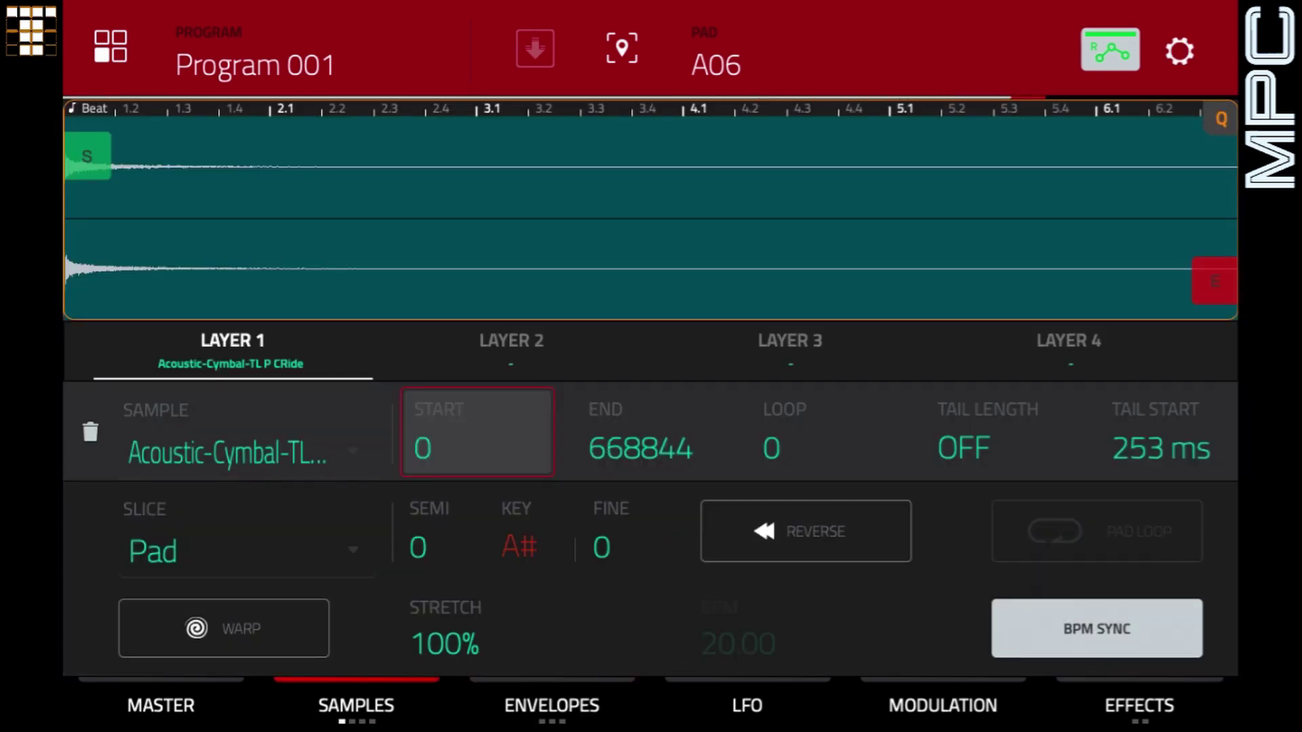
pyautogui.click(436, 532)
pyautogui.scroll(5, 436, 532)
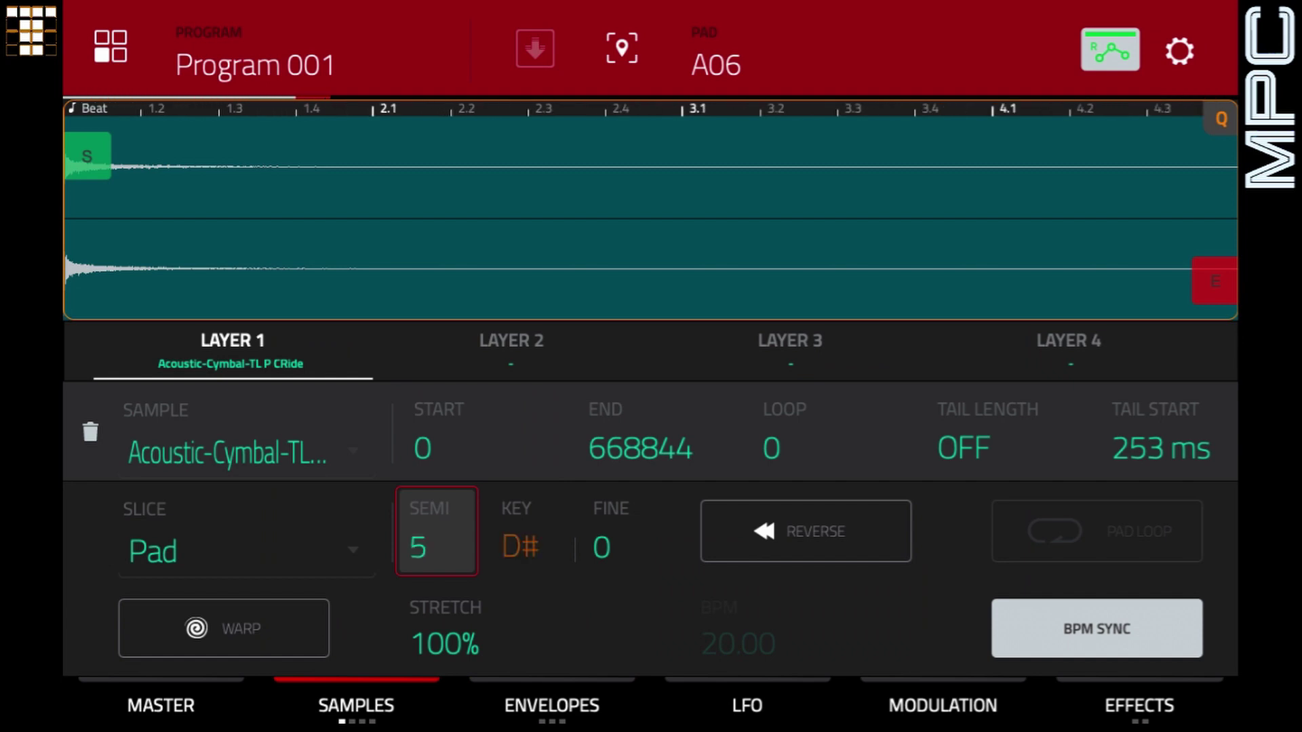
pyautogui.scroll(-3, 437, 531)
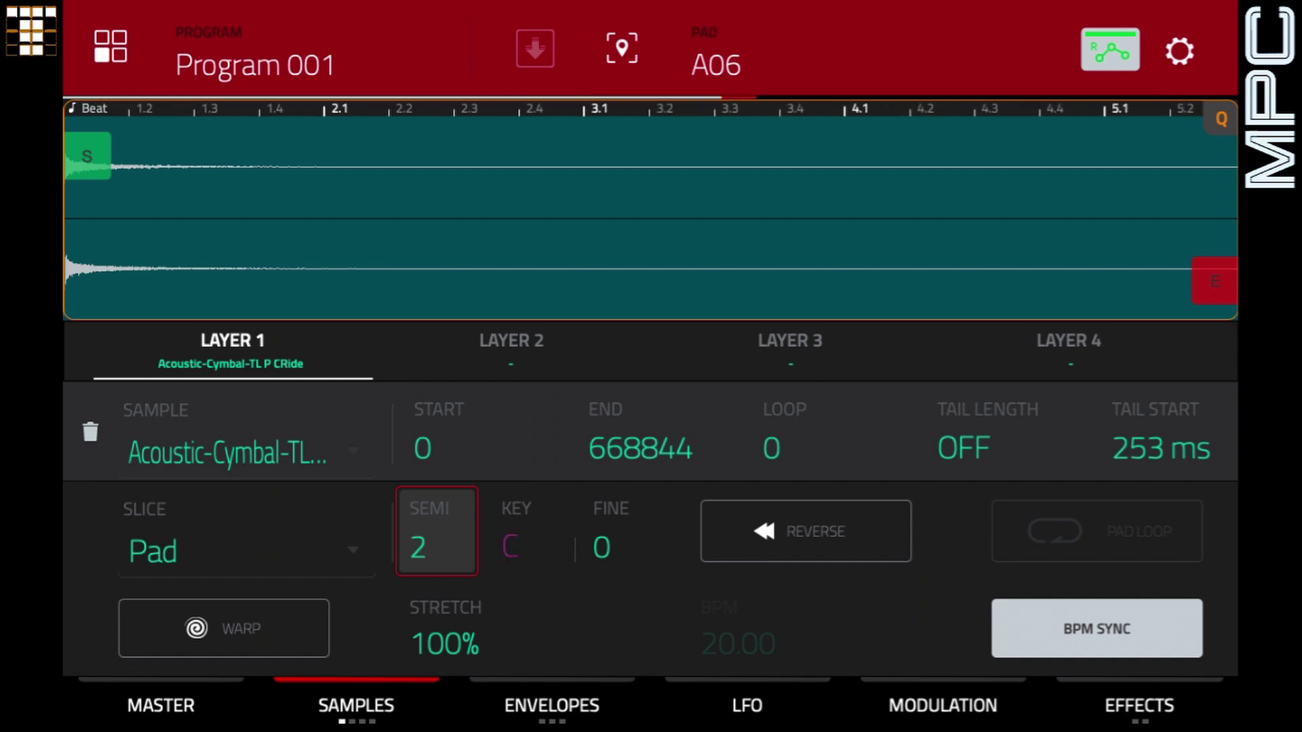
pyautogui.scroll(7, 437, 531)
pyautogui.scroll(7, 437, 531)
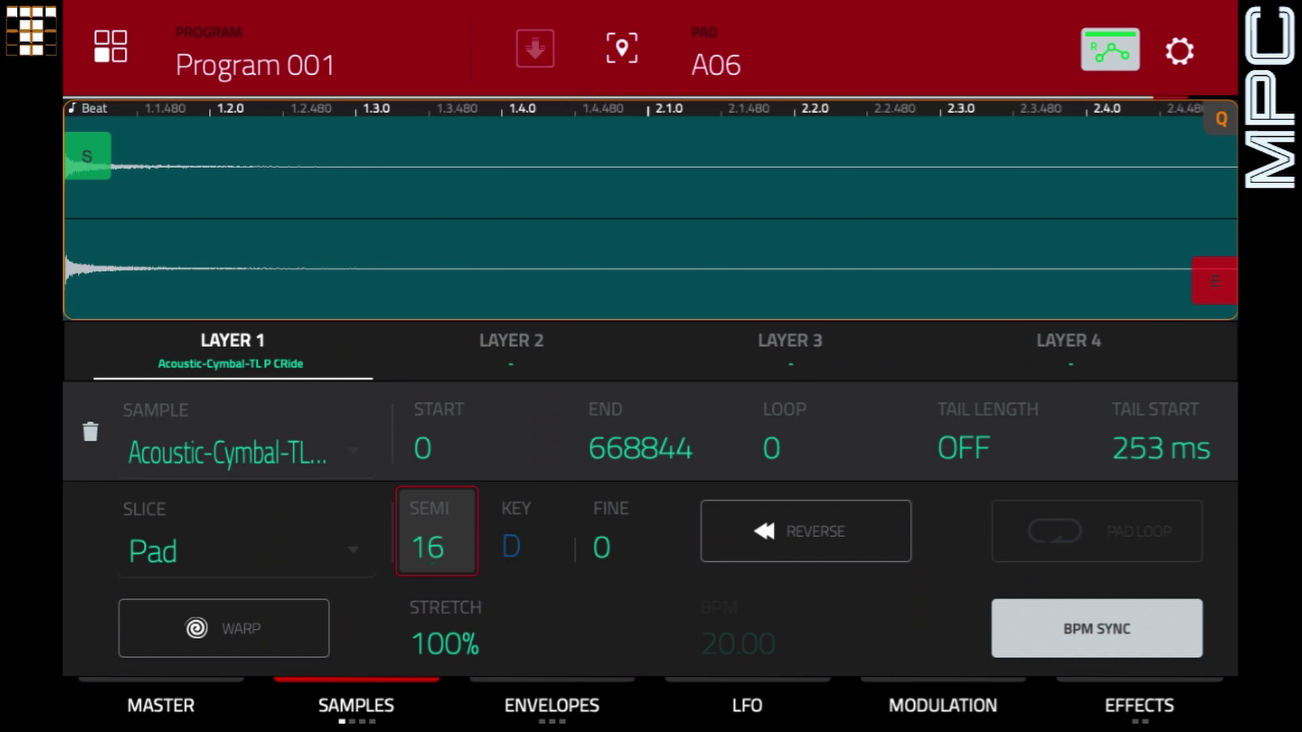
pyautogui.scroll(10, 437, 531)
pyautogui.scroll(-1, 437, 531)
pyautogui.scroll(-20, 437, 531)
pyautogui.scroll(-3, 437, 531)
pyautogui.scroll(-2, 436, 531)
pyautogui.scroll(2, 437, 530)
pyautogui.scroll(-2, 436, 531)
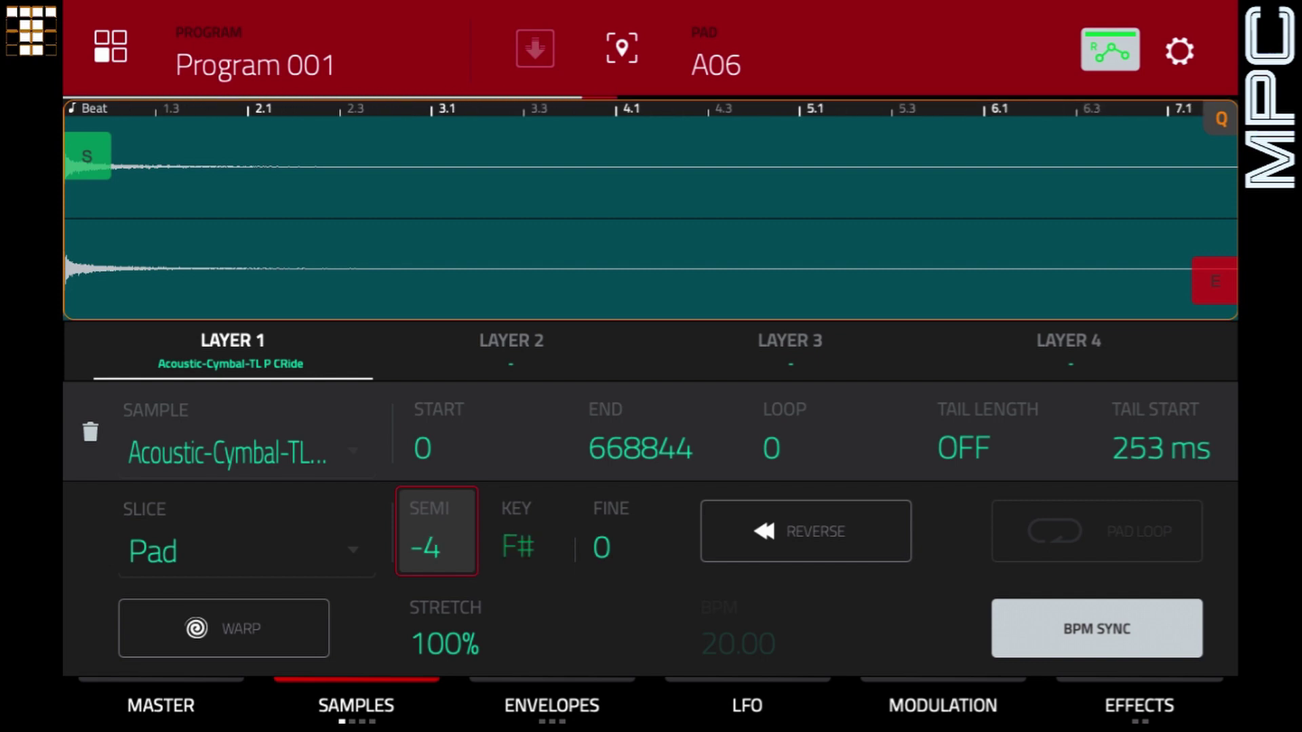
# - Set pad A06's filter type to High 2 with a cutoff of 80
pyautogui.click(552, 706)
pyautogui.click(552, 705)
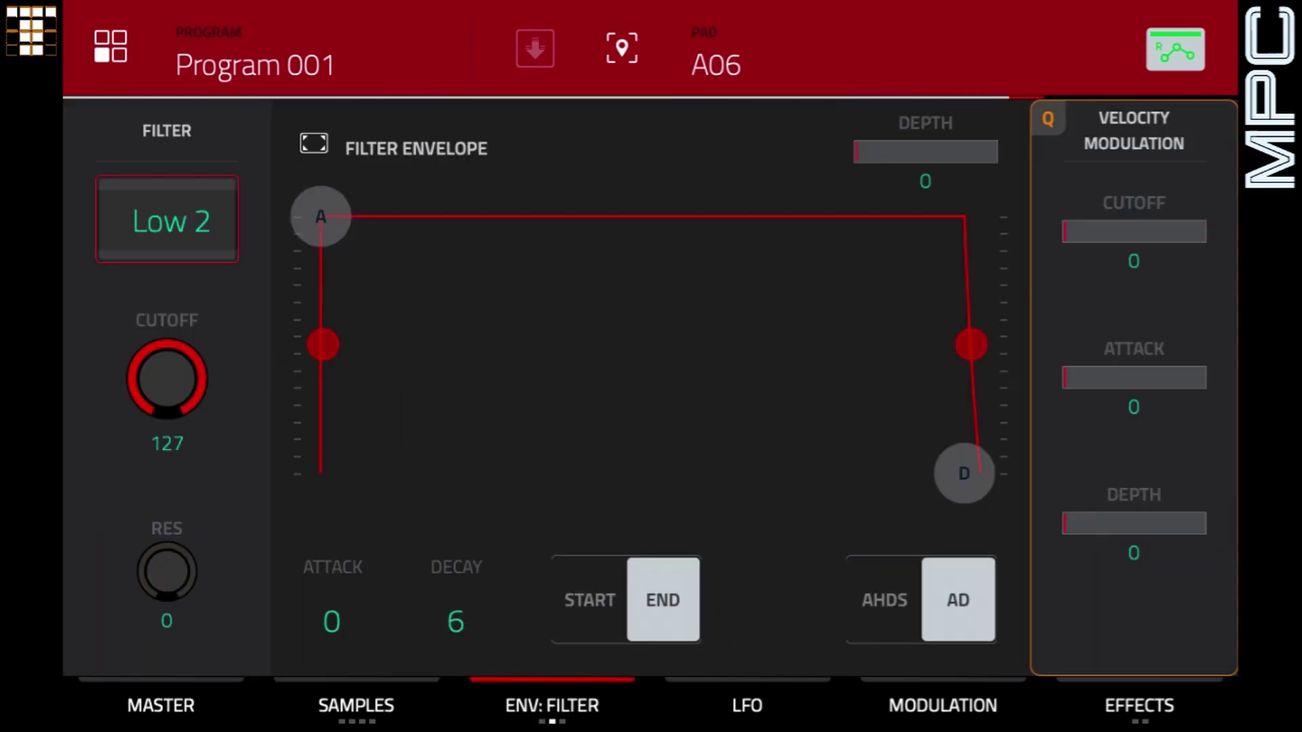
pyautogui.scroll(5, 167, 220)
pyautogui.moveTo(167, 380); pyautogui.dragTo(167, 419)
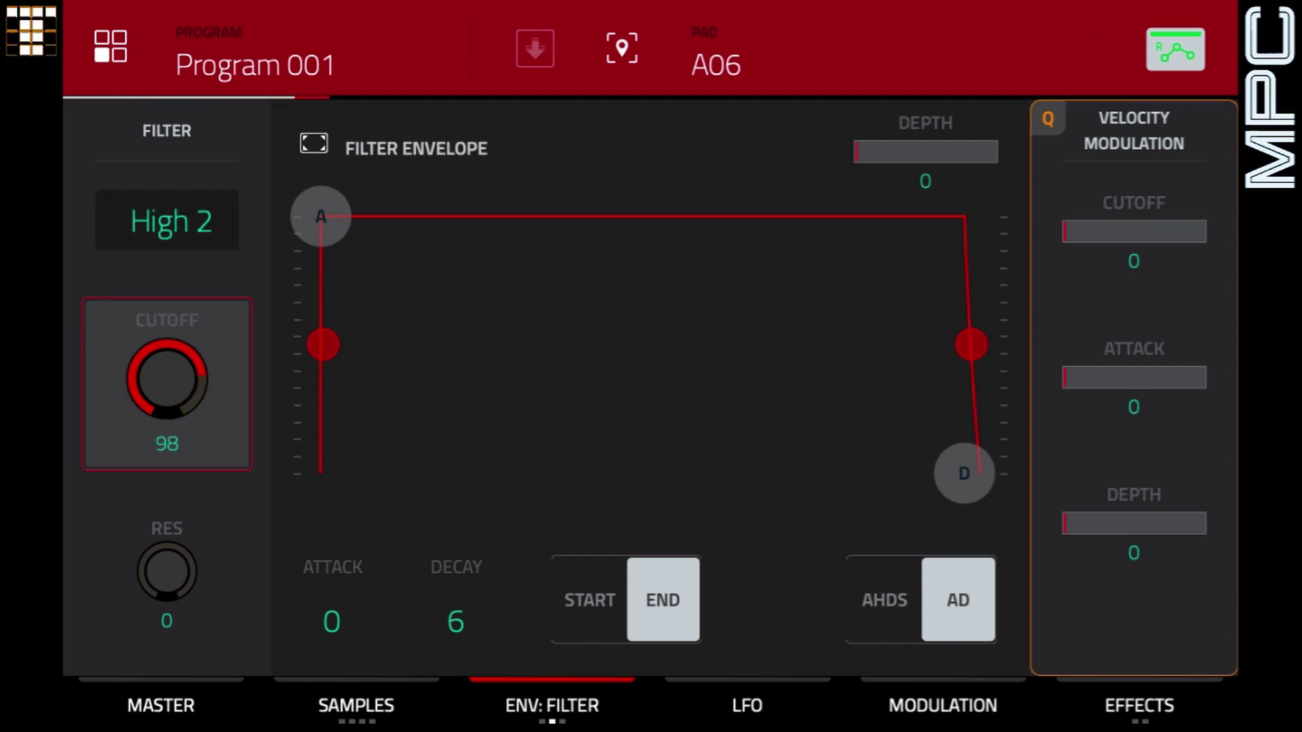
pyautogui.scroll(-4, 167, 380)
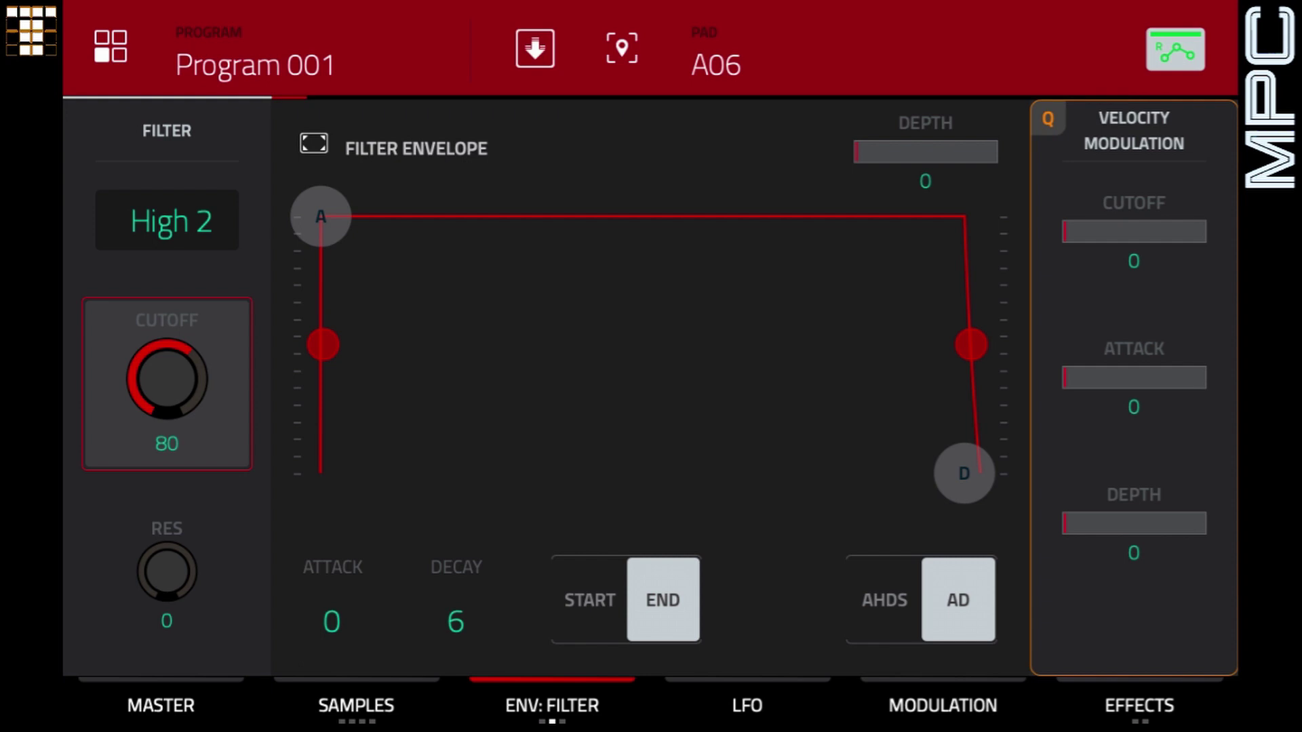
# - Bring up the layer pitch, level, pan and offset modulation for pad A02 and set its snare layer's pitch amount to 10
pyautogui.click(356, 705)
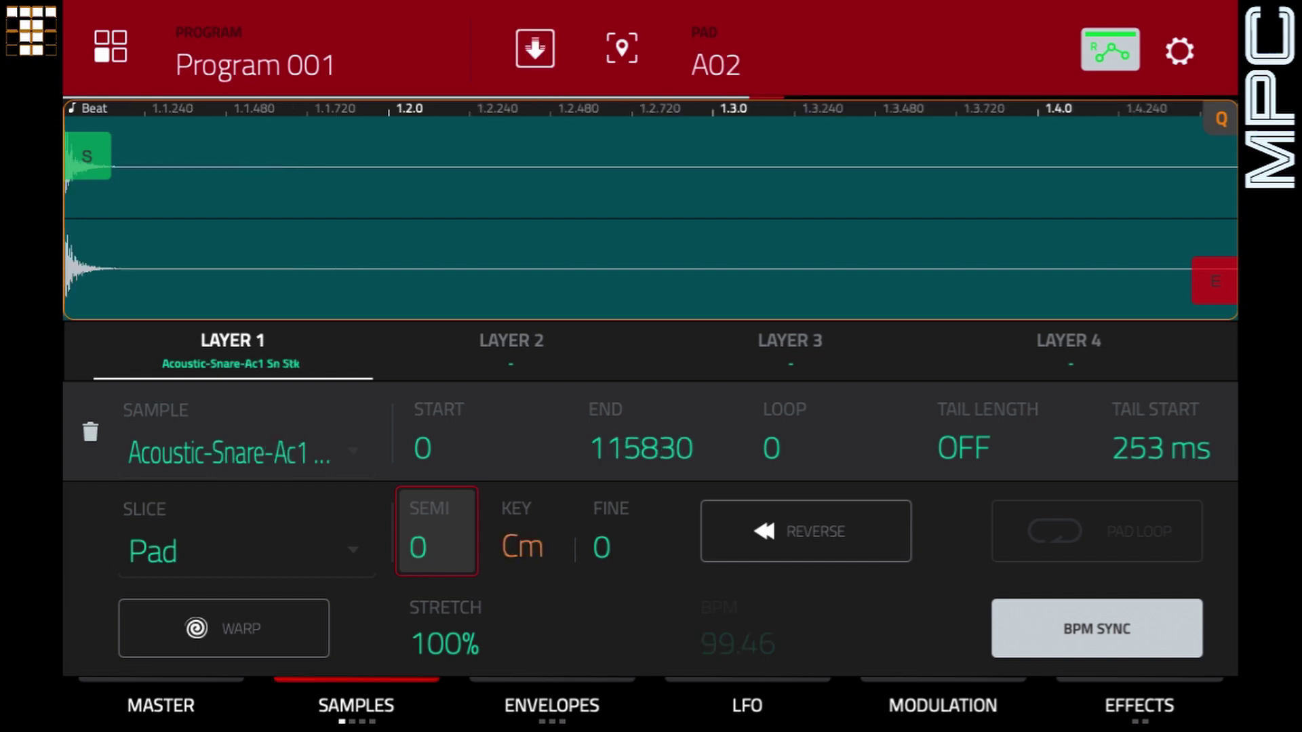
pyautogui.click(356, 705)
pyautogui.click(356, 706)
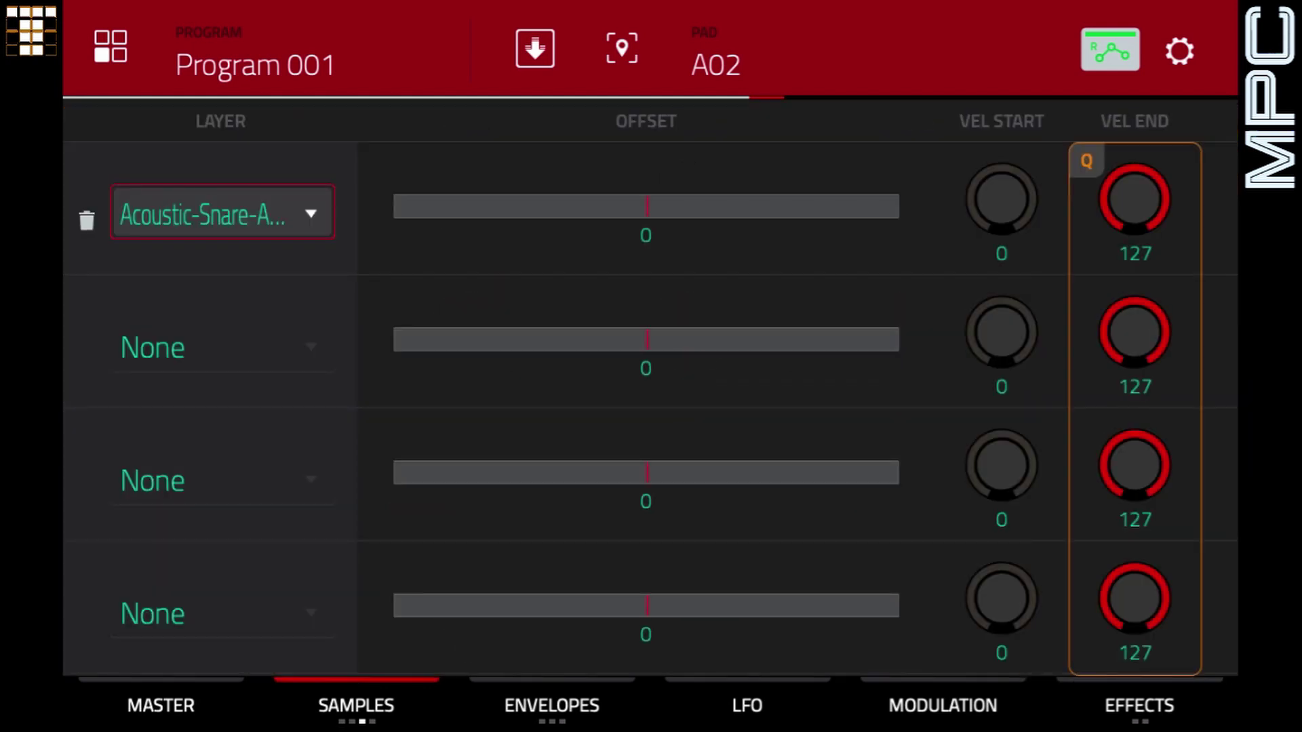
pyautogui.click(356, 705)
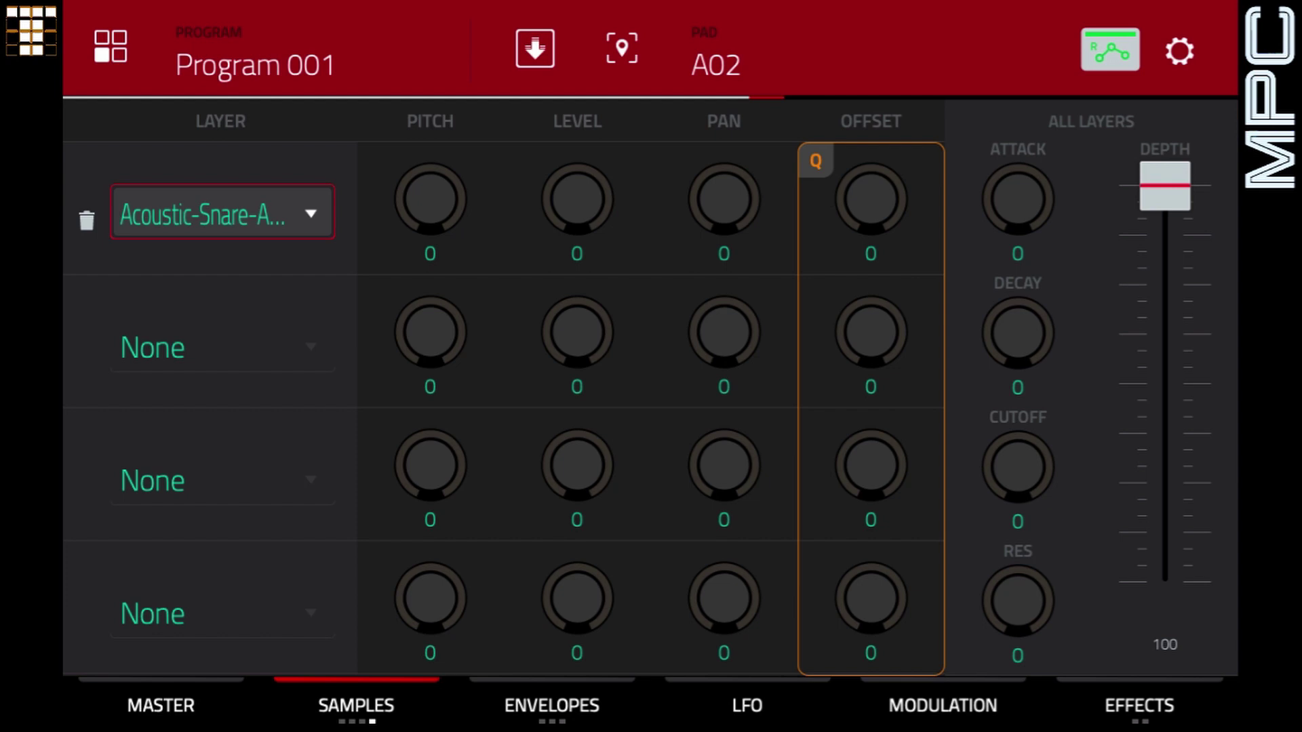
pyautogui.click(430, 209)
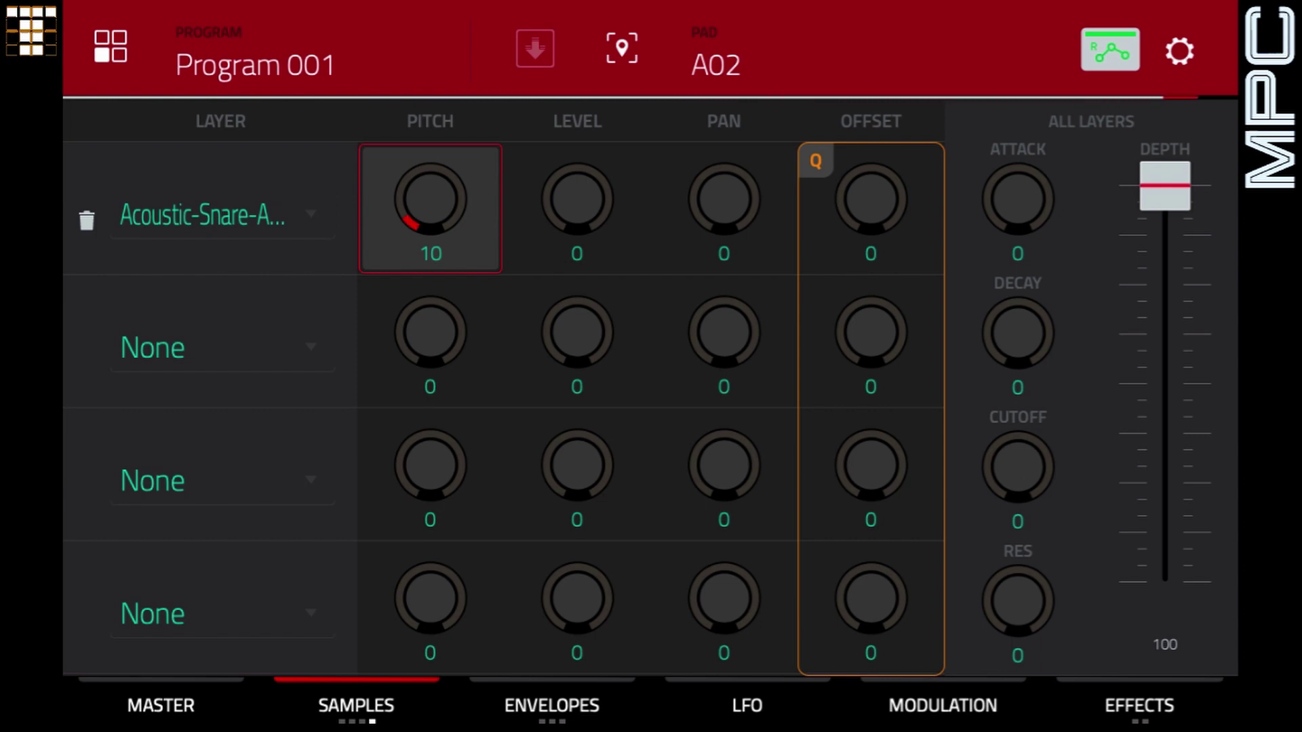
# - Raise the layer pitch modulation, giving pad A04's hi-hat layer an amount of 38, and audition it with the sequence
pyautogui.scroll(20, 430, 209)
pyautogui.scroll(2, 430, 199)
pyautogui.press('space')
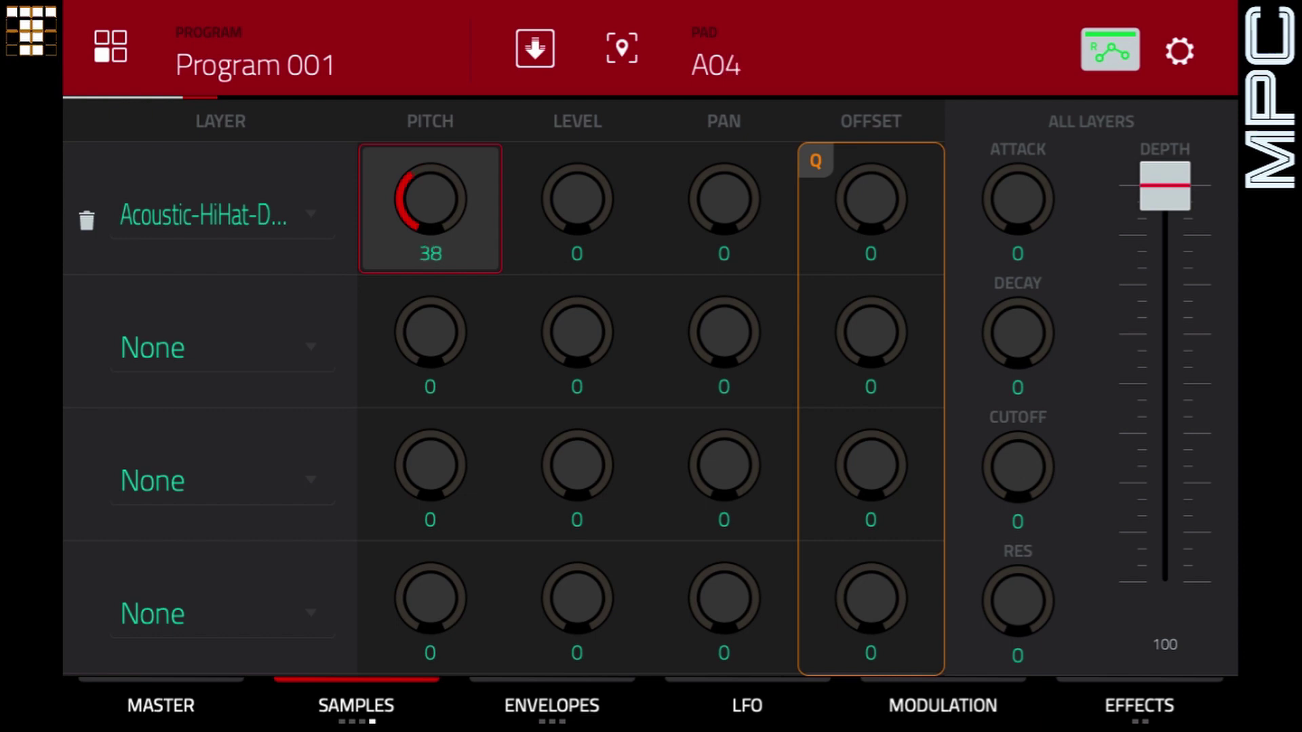
pyautogui.press('space')
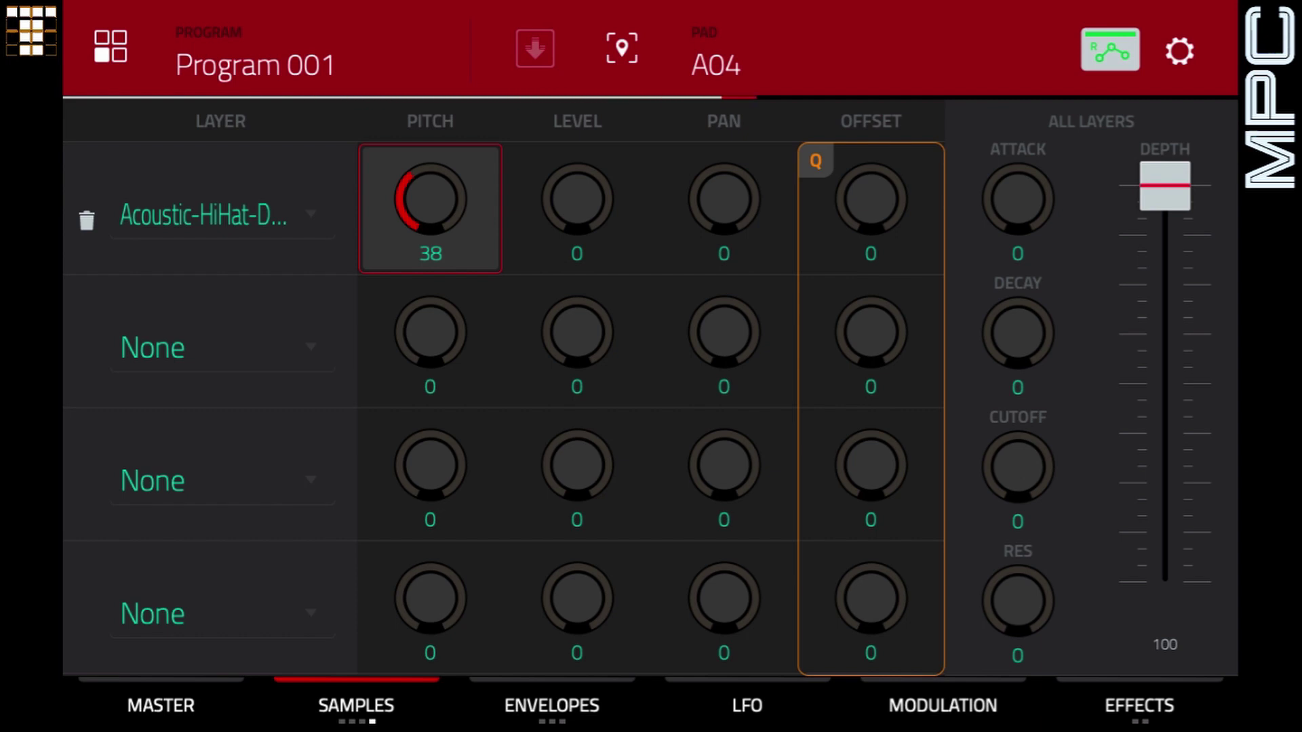
# - Try different tunings on pad A01's kick layer against the playing sequence, settle on -2 semitones and stop playback
pyautogui.click(160, 706)
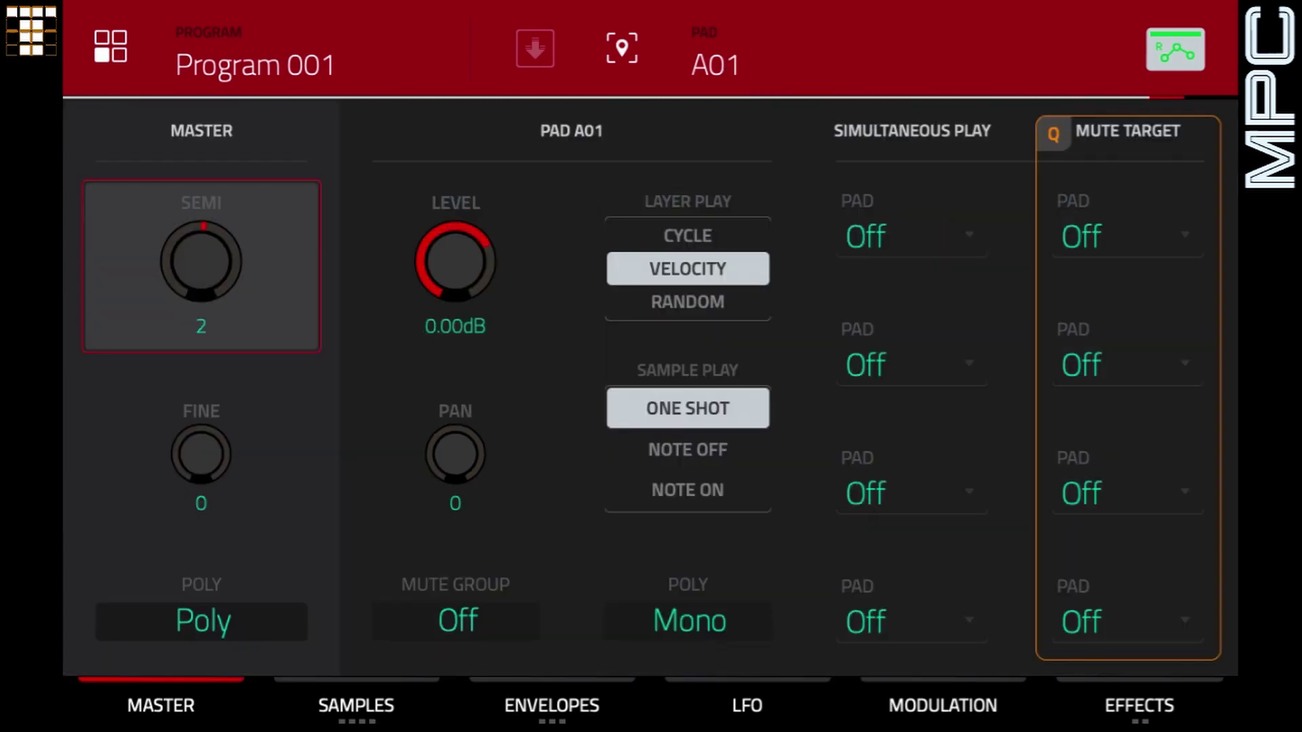
pyautogui.click(356, 705)
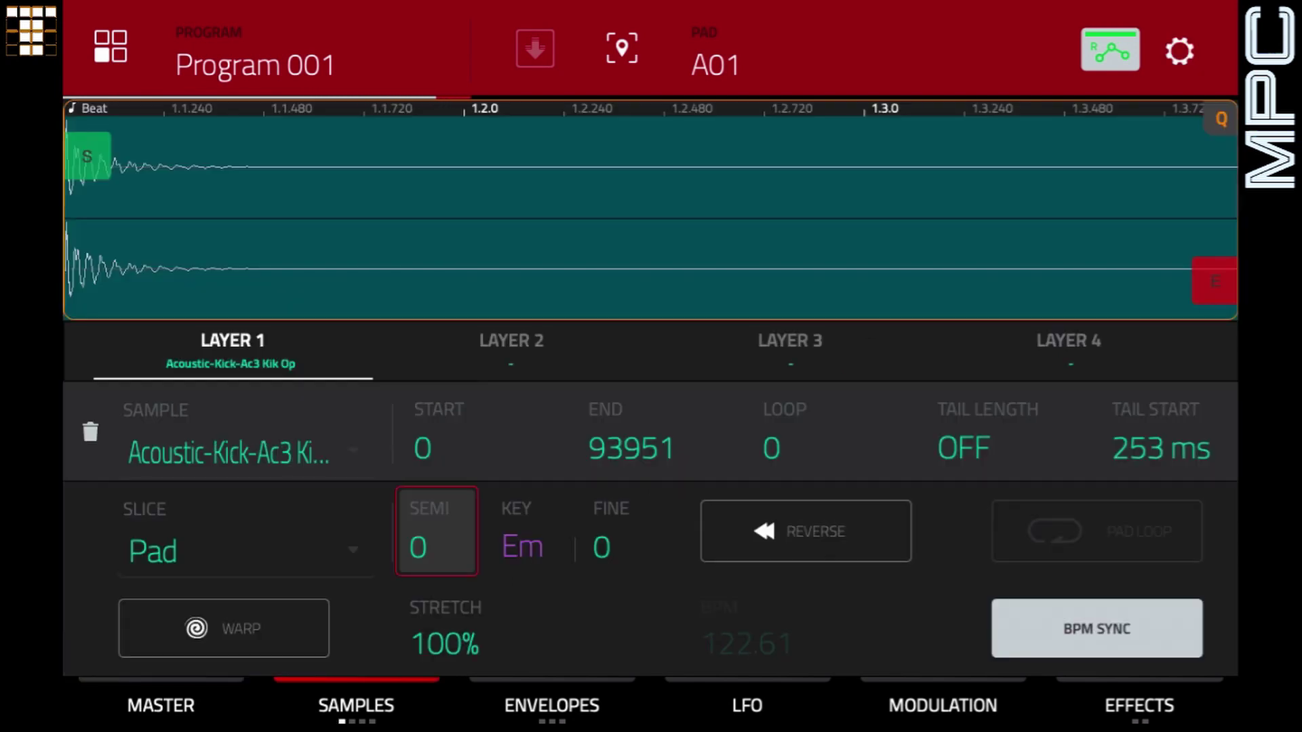
pyautogui.scroll(-6, 437, 531)
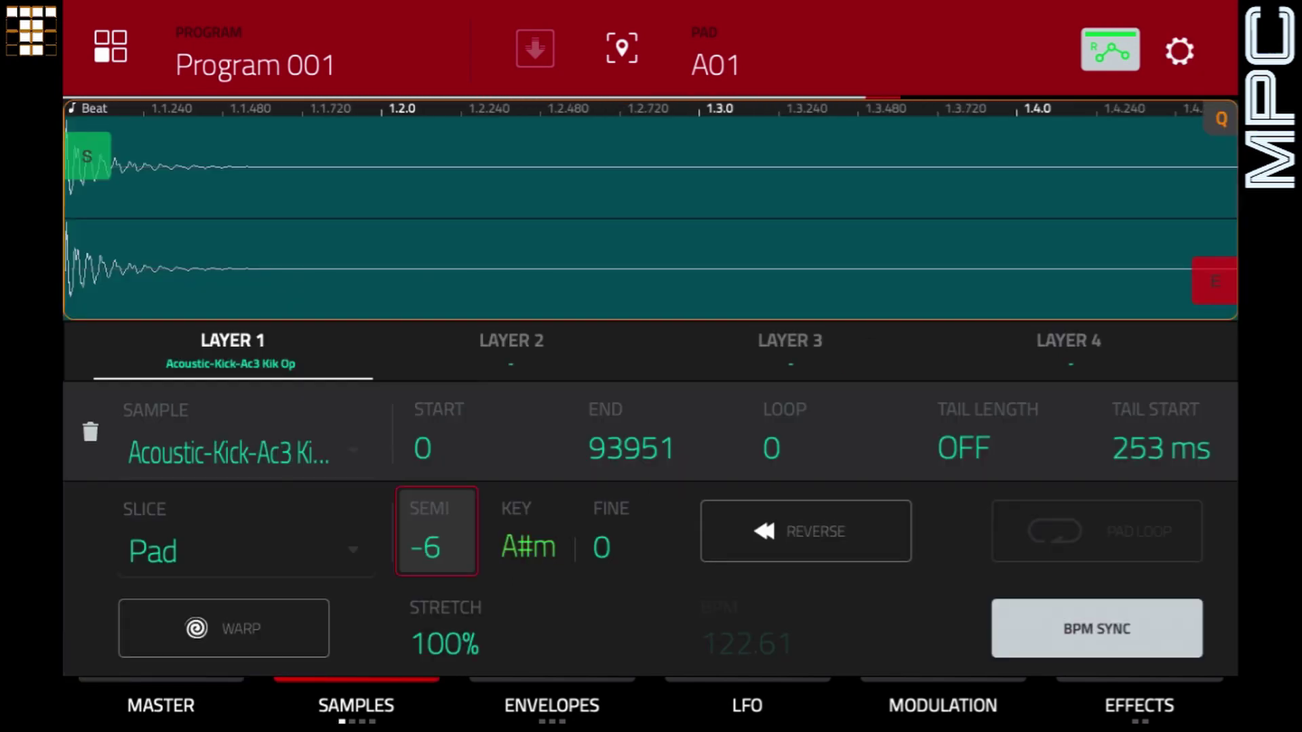
pyautogui.scroll(7, 437, 531)
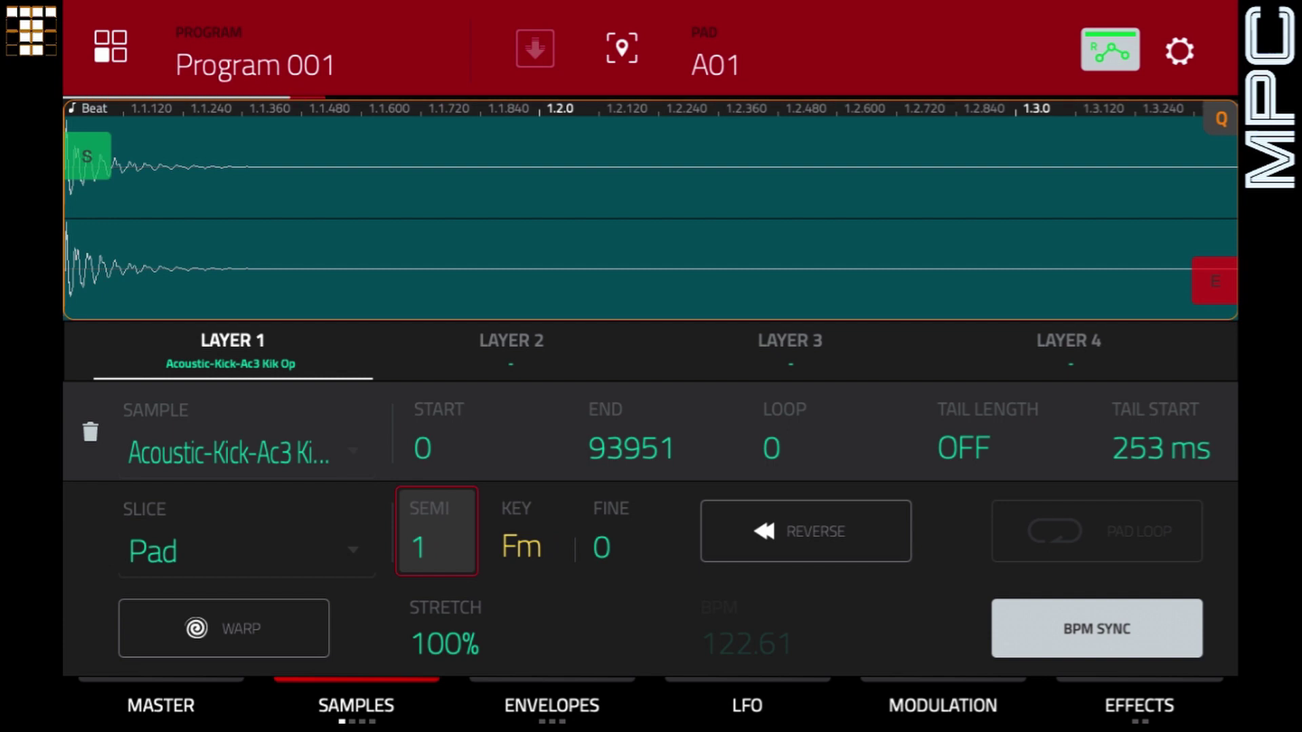
pyautogui.scroll(3, 437, 531)
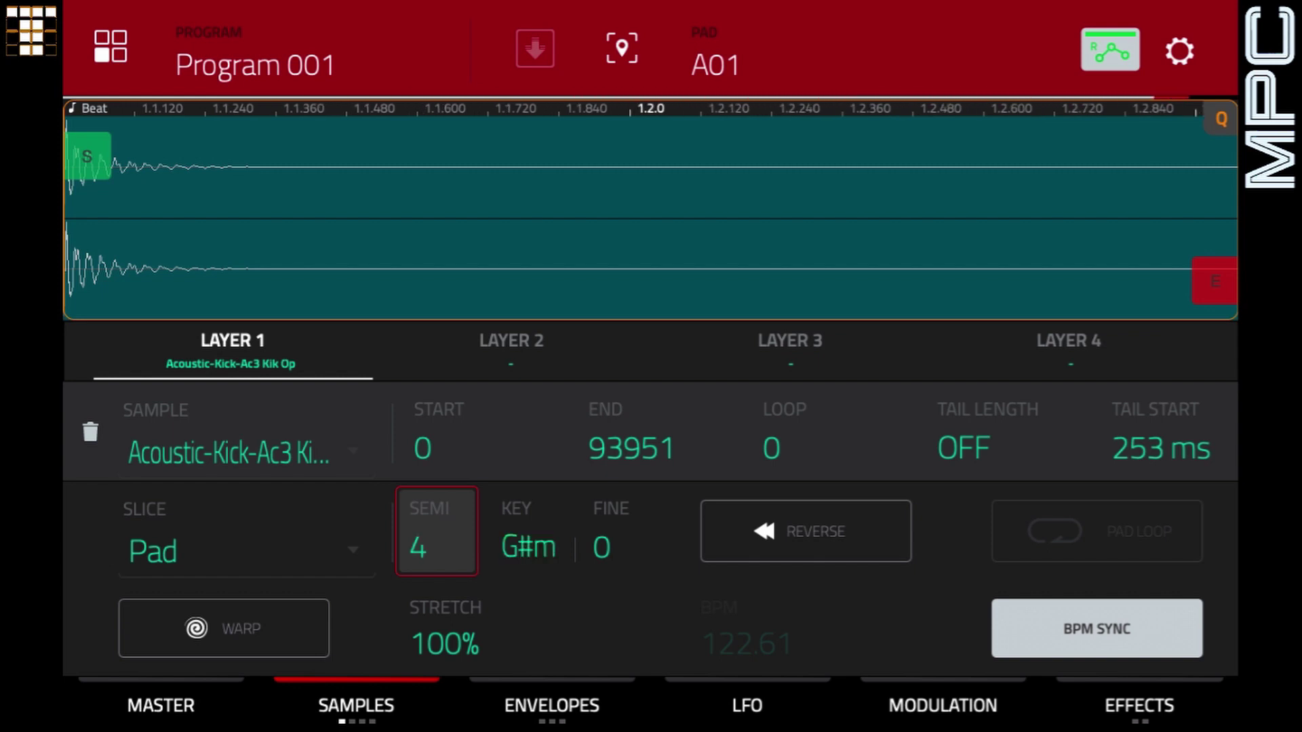
pyautogui.scroll(3, 436, 536)
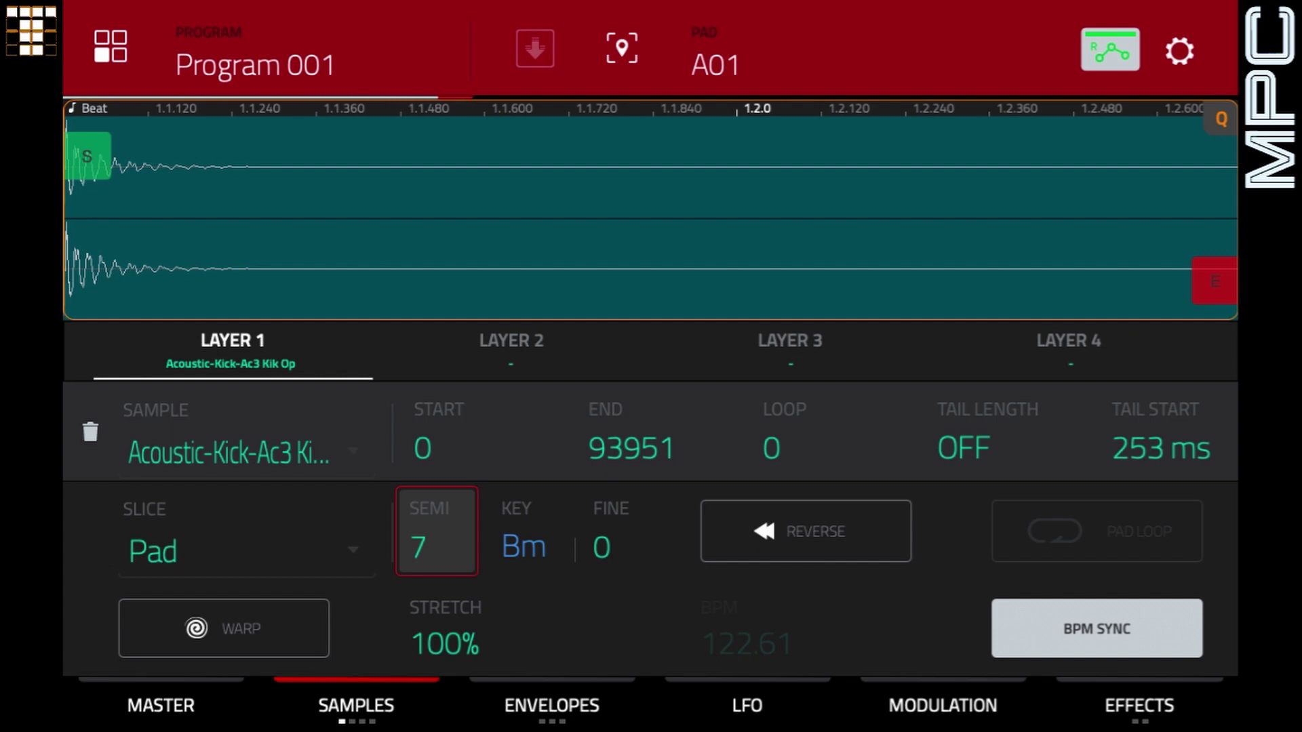
pyautogui.scroll(6, 436, 531)
pyautogui.scroll(-13, 437, 531)
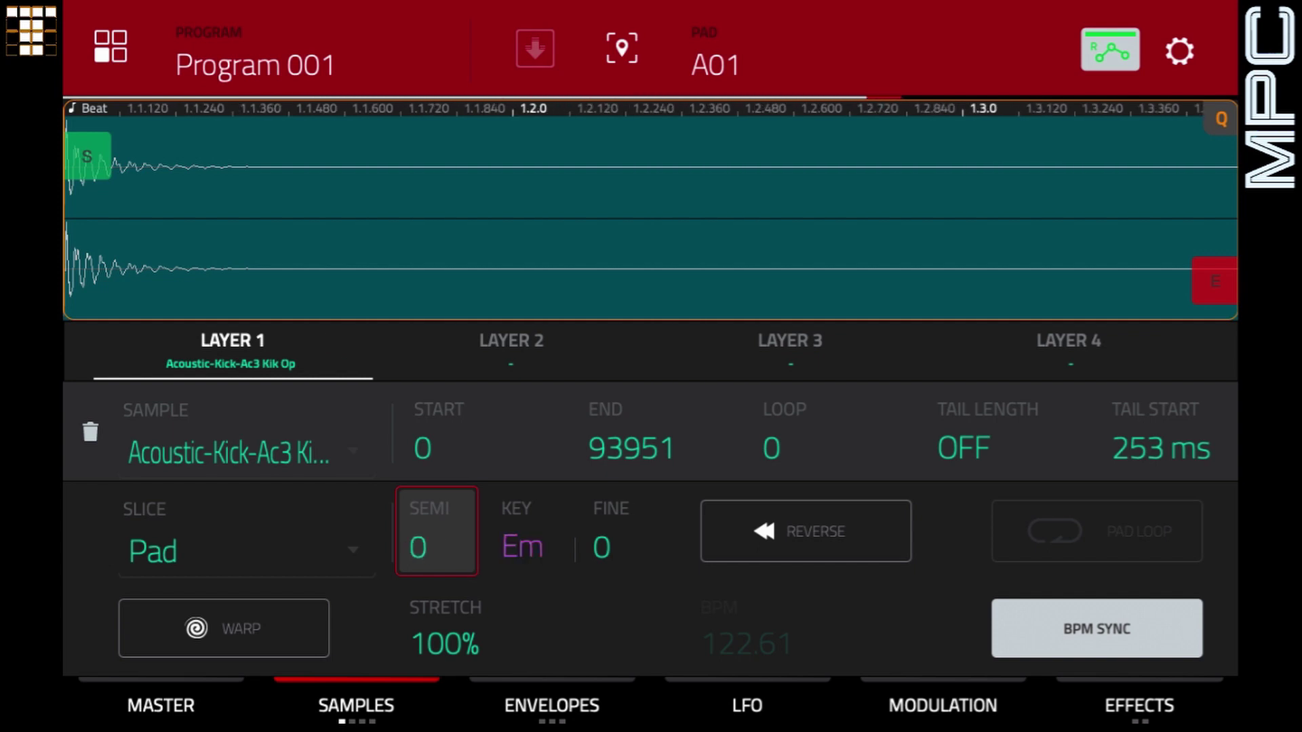
pyautogui.scroll(-9, 436, 536)
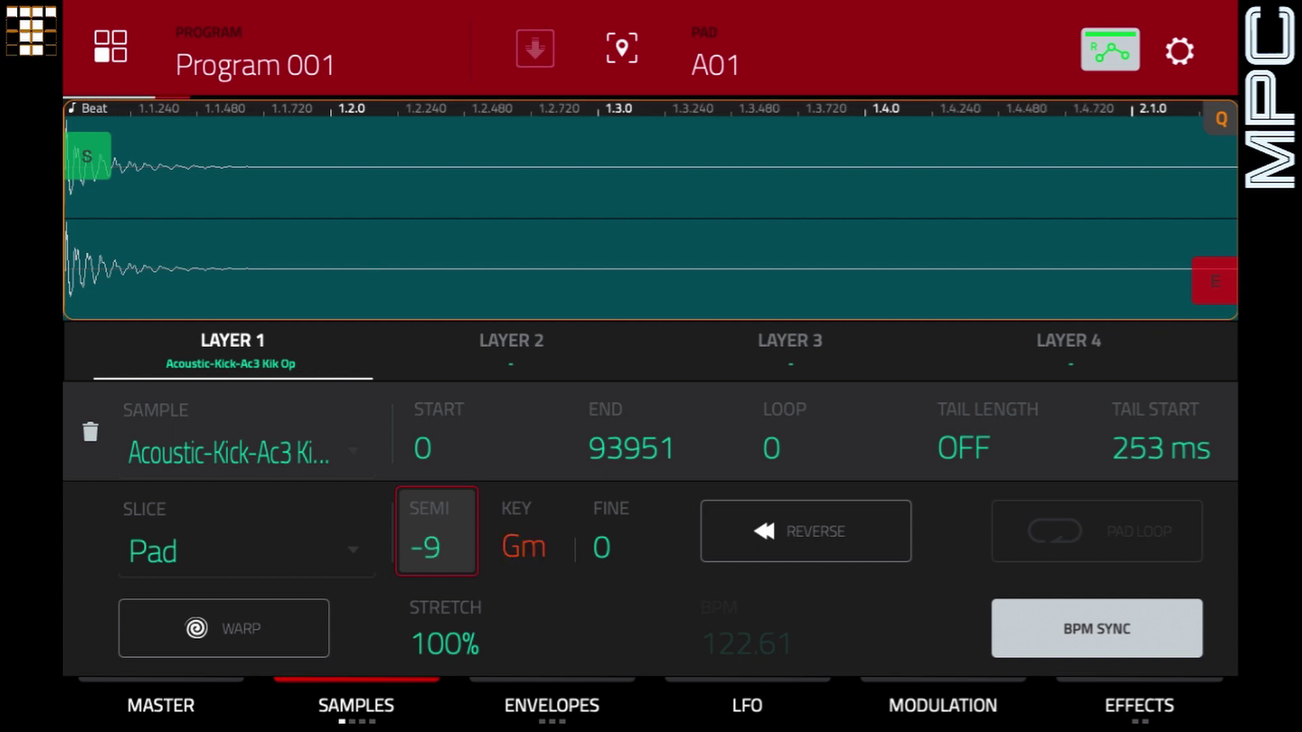
pyautogui.scroll(7, 437, 535)
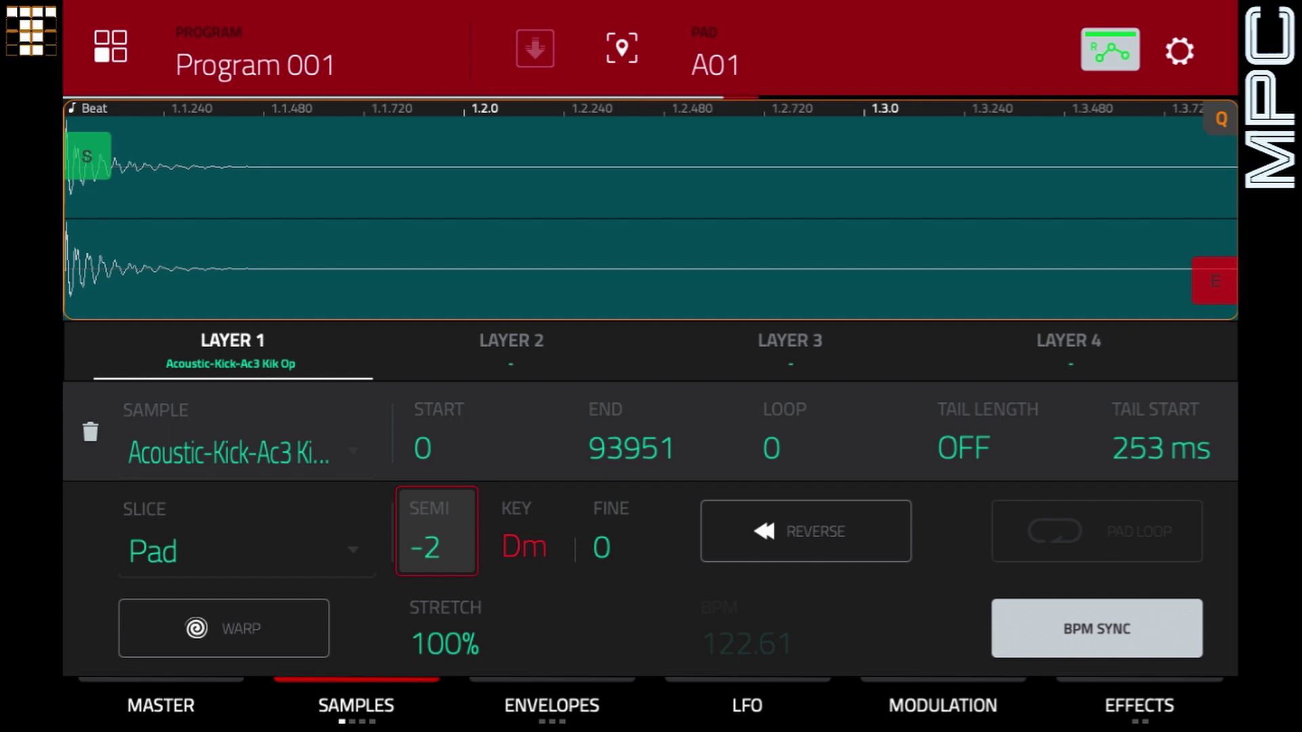
pyautogui.press('space')
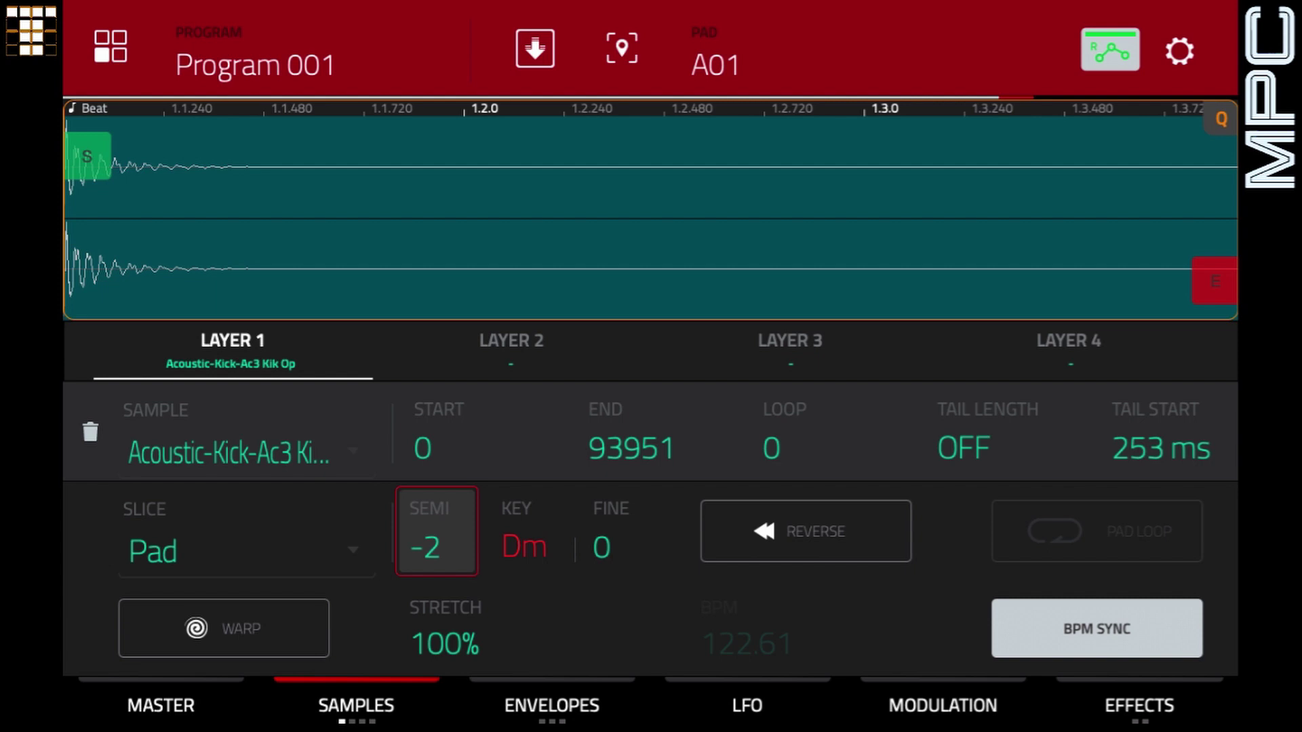
# - Bounce Track 01 to a sample
pyautogui.press('Escape')
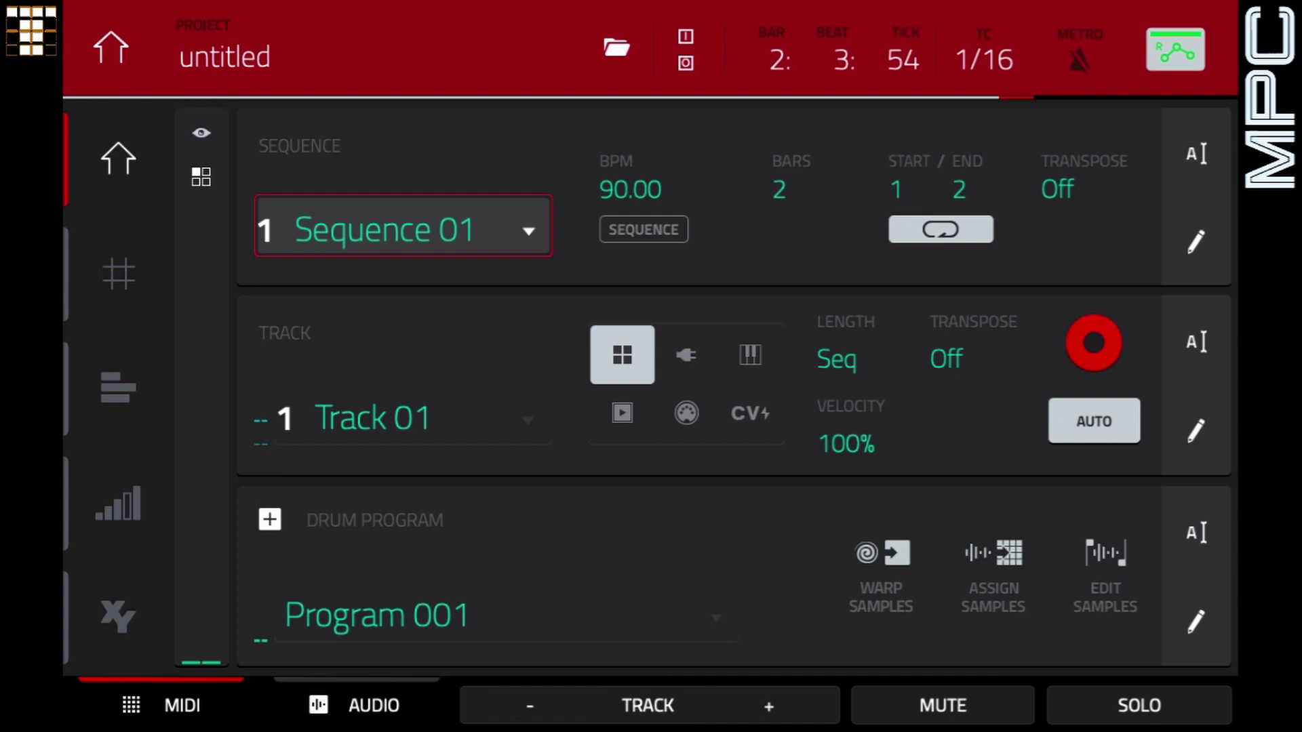
pyautogui.click(1196, 431)
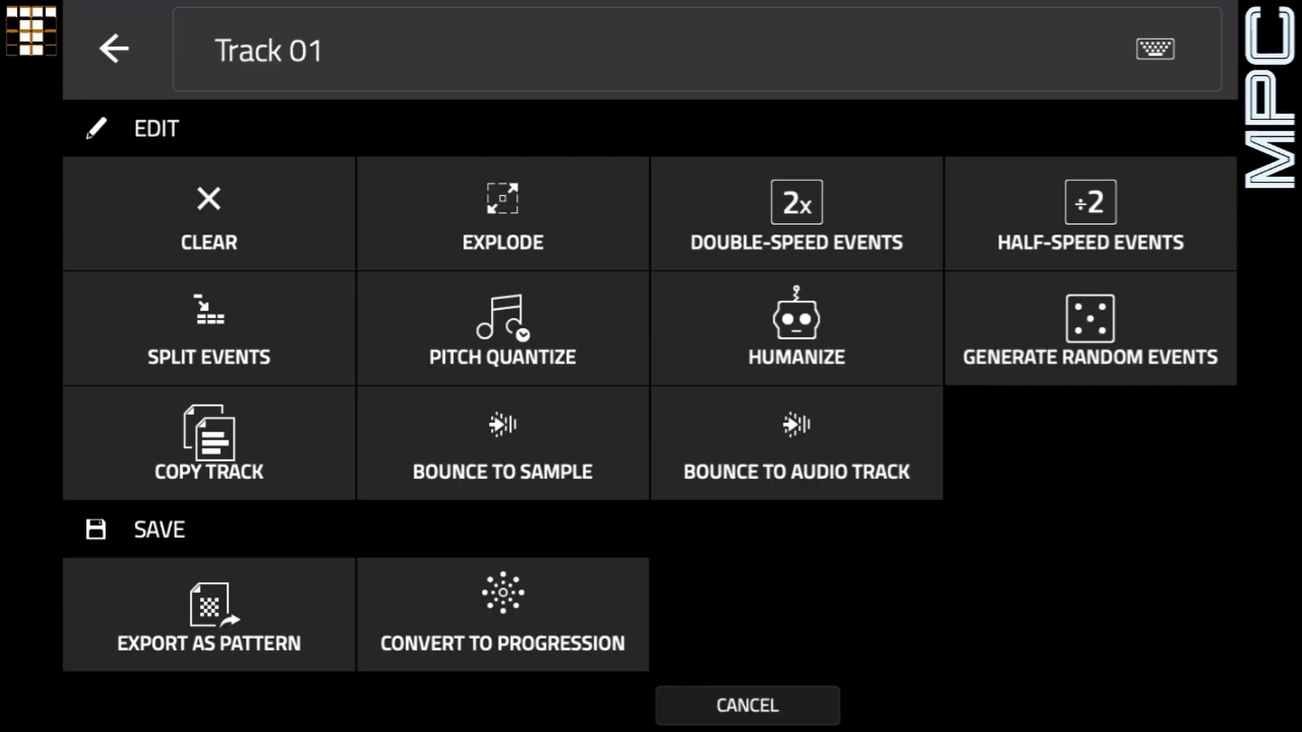
pyautogui.click(503, 444)
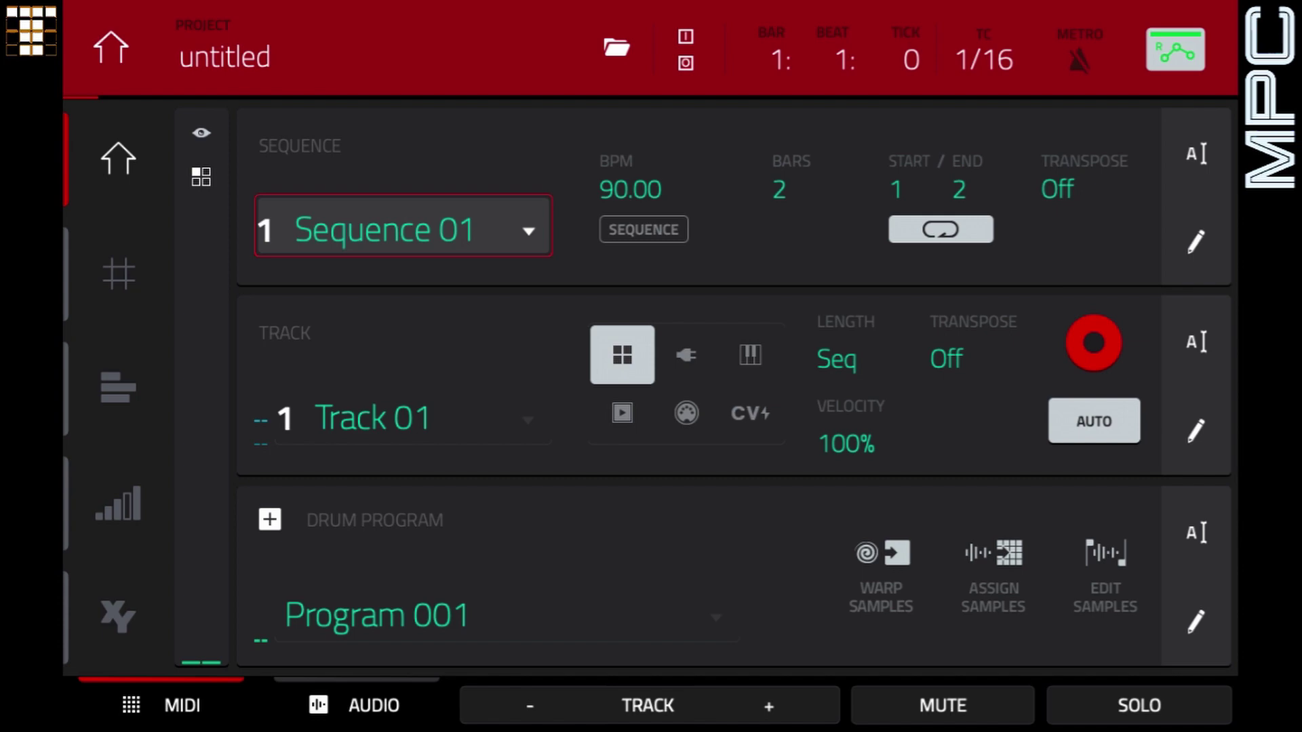
# - Assign the Bounce - Track 01 sample to layer 1 of pad A09 in Program 001
pyautogui.click(111, 48)
pyautogui.click(651, 180)
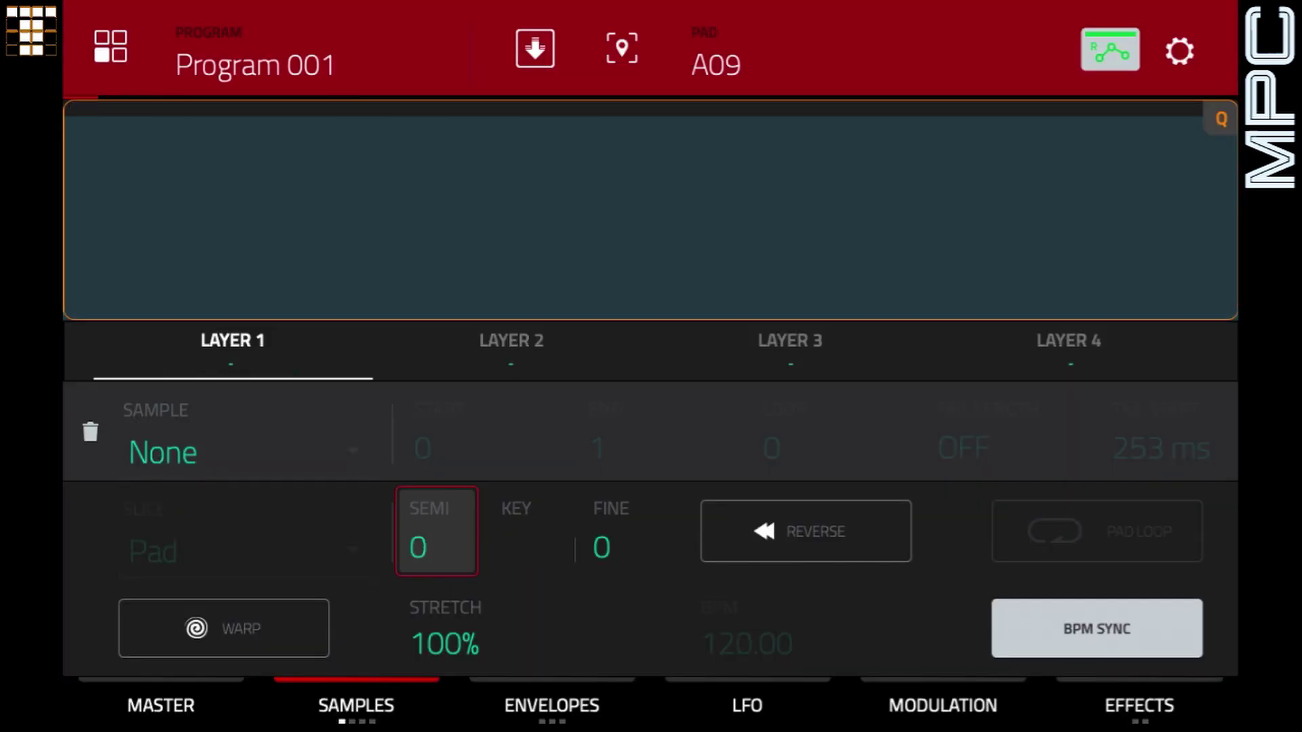
pyautogui.click(246, 434)
pyautogui.scroll(-5, 247, 434)
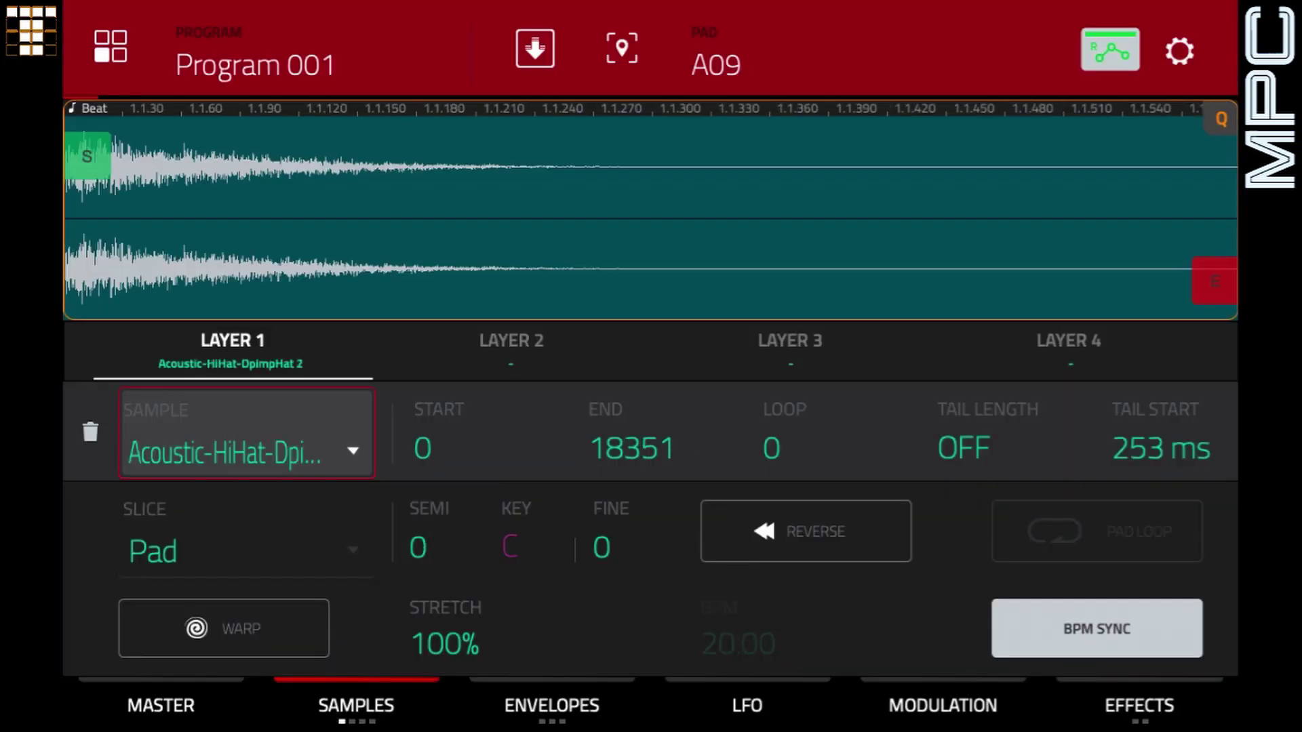
pyautogui.scroll(-1, 246, 441)
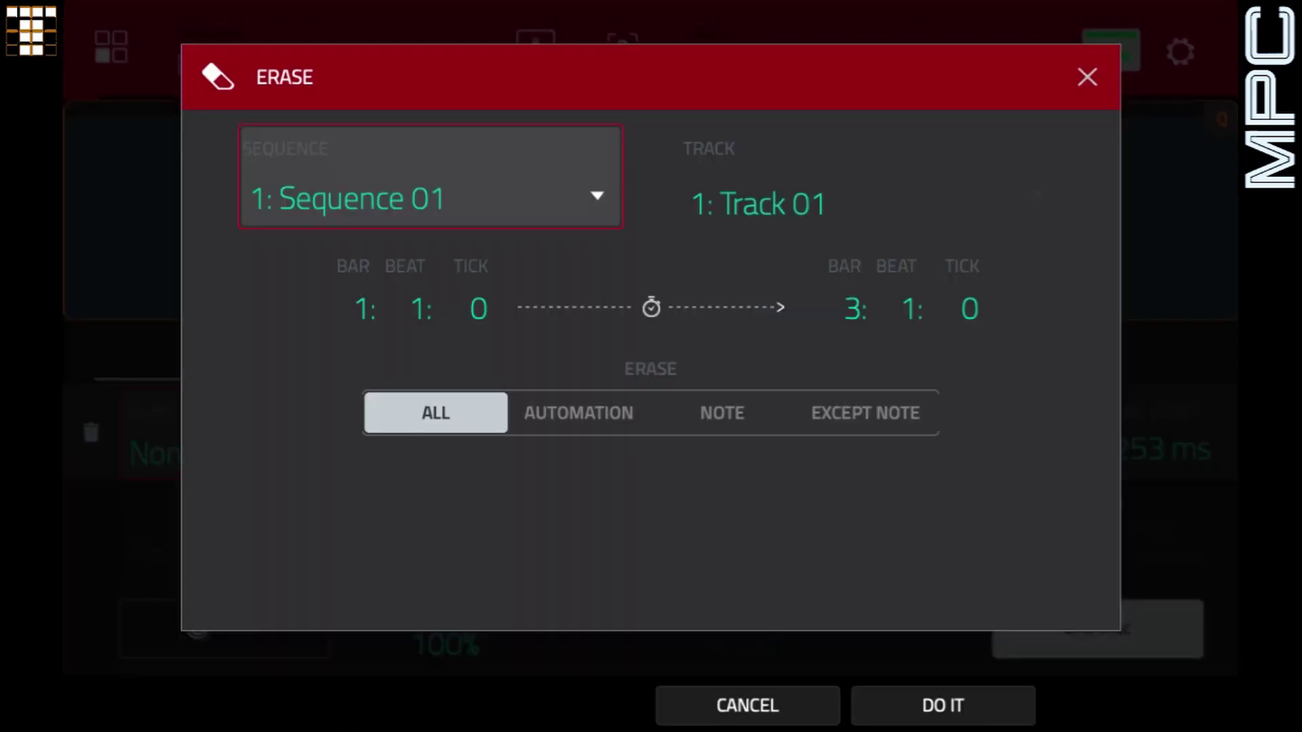
# - Erase all events from Track 01 in Sequence 01 and bring up pad A09's master settings
pyautogui.click(944, 706)
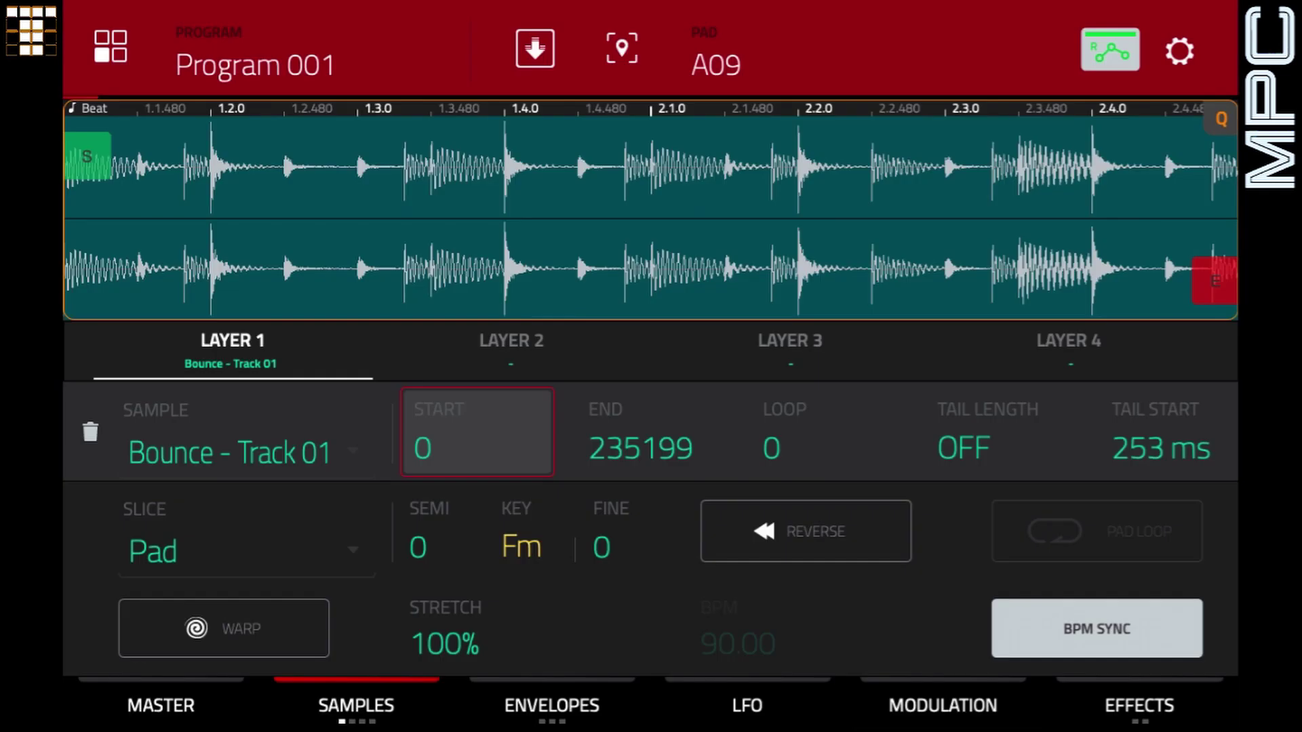
pyautogui.click(161, 706)
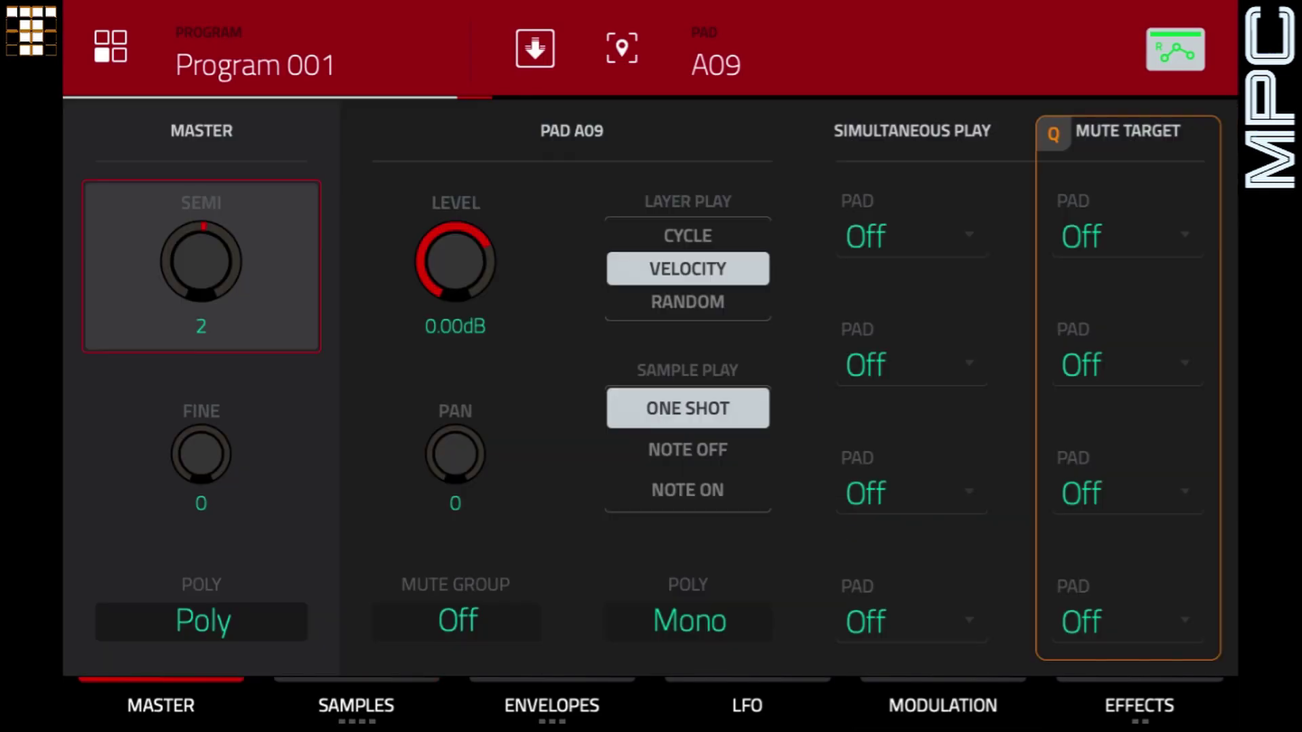
# - Set pad A09's master semitone tuning to 0
pyautogui.scroll(-1, 201, 266)
pyautogui.scroll(-1, 201, 262)
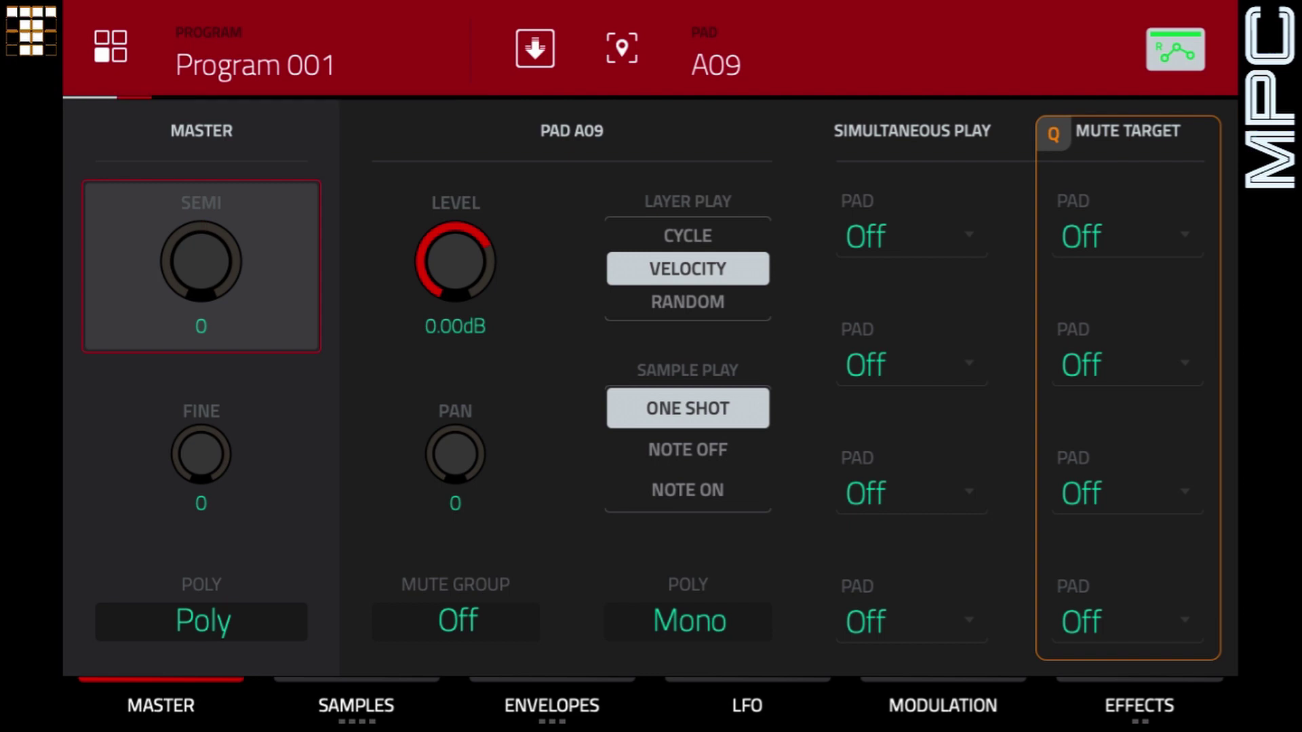
# - Remove the AIR Diode Clip and AIR Compressor inserts from Program 001 in the channel mixer and toggle sequence playback
pyautogui.click(111, 46)
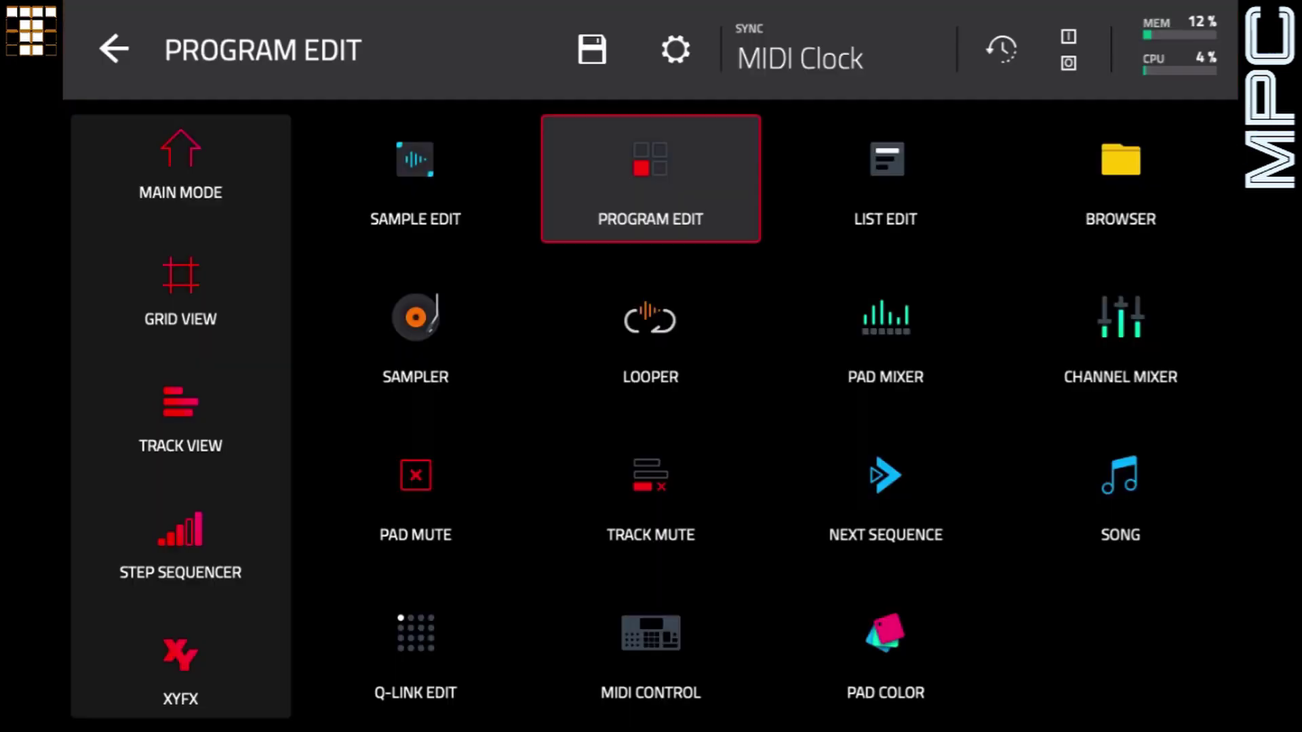
pyautogui.click(1121, 337)
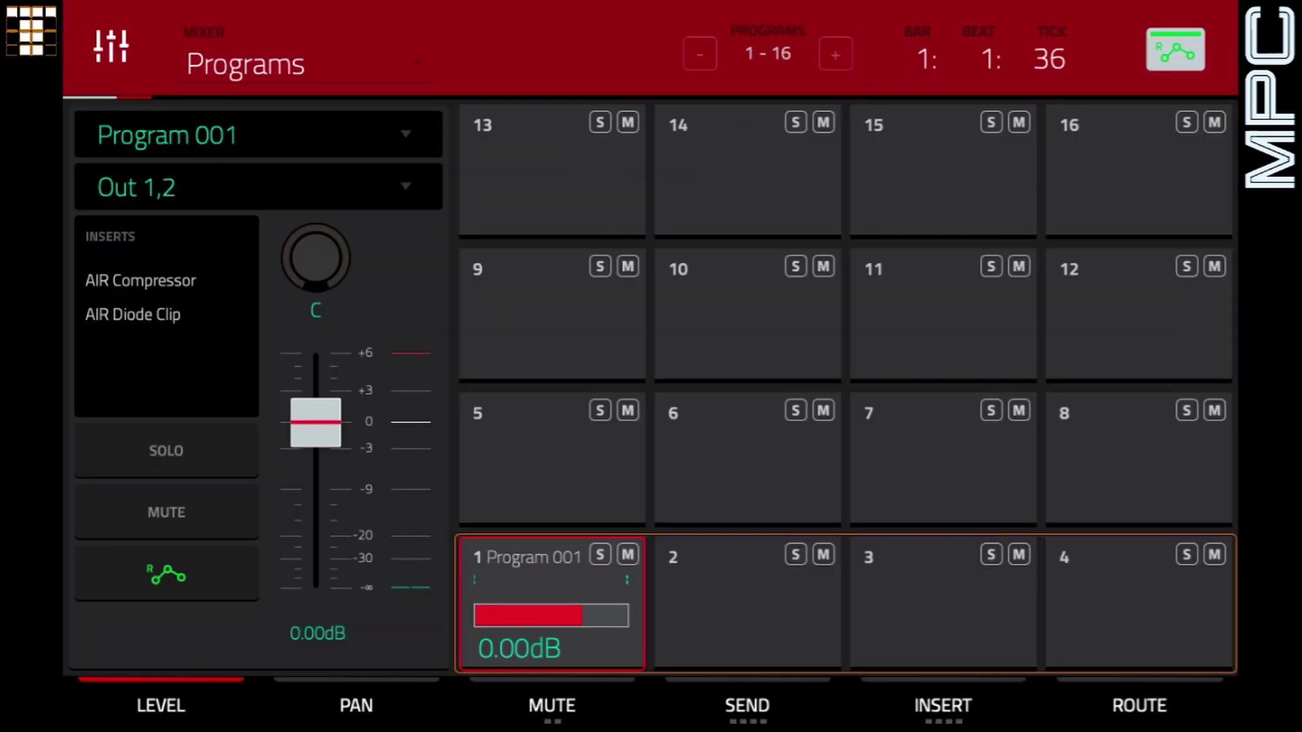
pyautogui.click(166, 316)
pyautogui.click(1015, 374)
pyautogui.click(1015, 262)
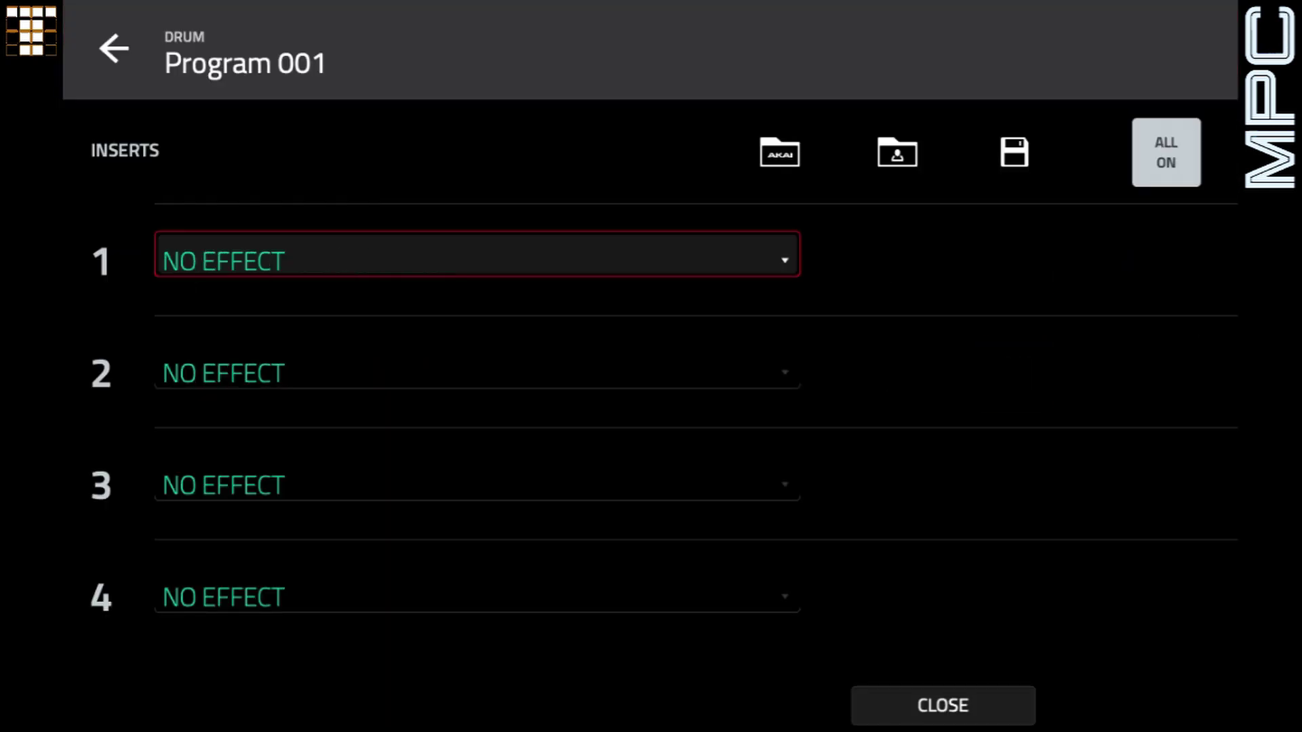
pyautogui.click(942, 706)
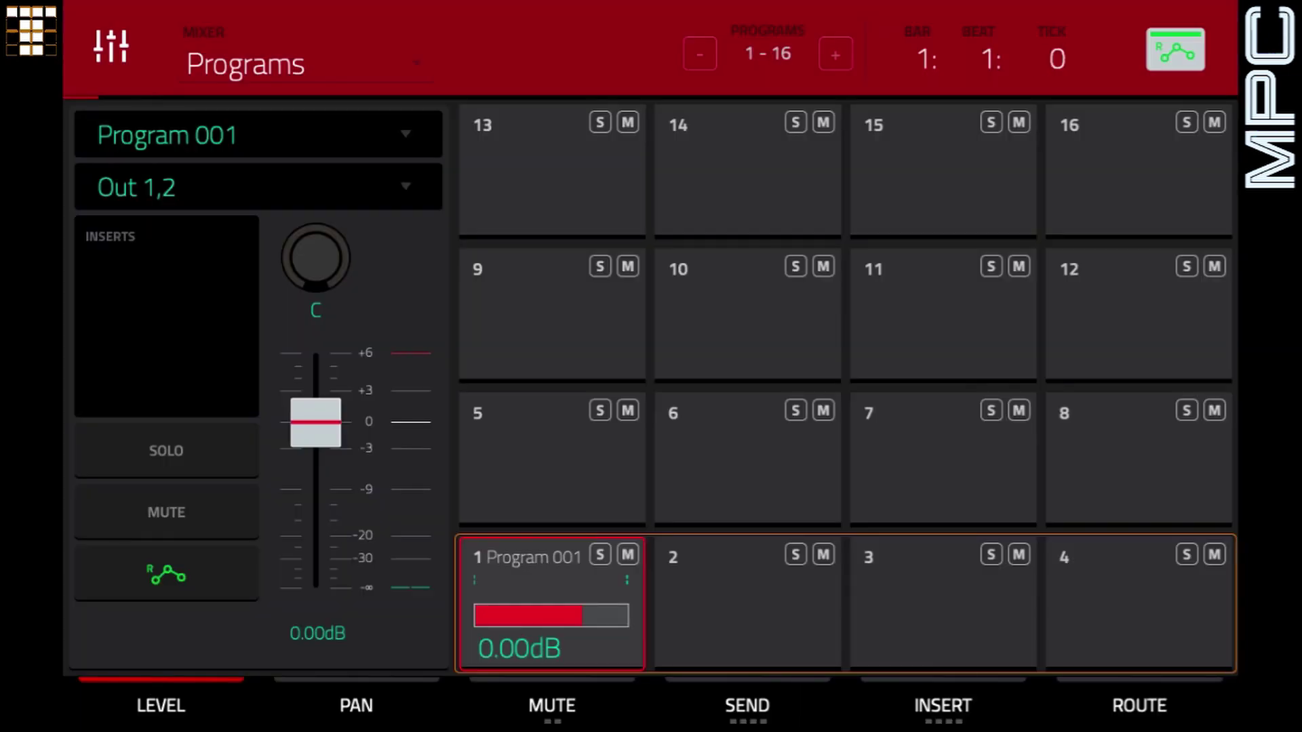
pyautogui.press('space')
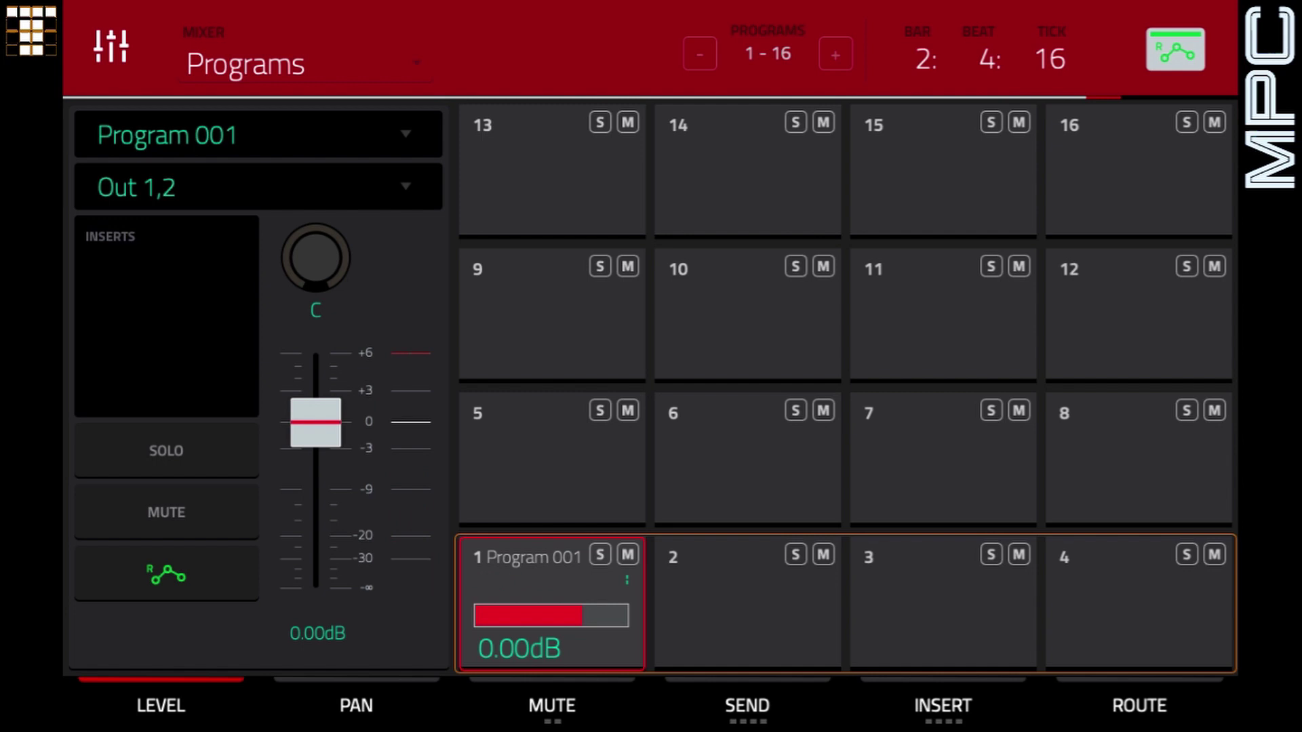
# - Examine the Bounce - Track 01 waveform in Sample Edit, both close up and at full length
pyautogui.press('Menu')
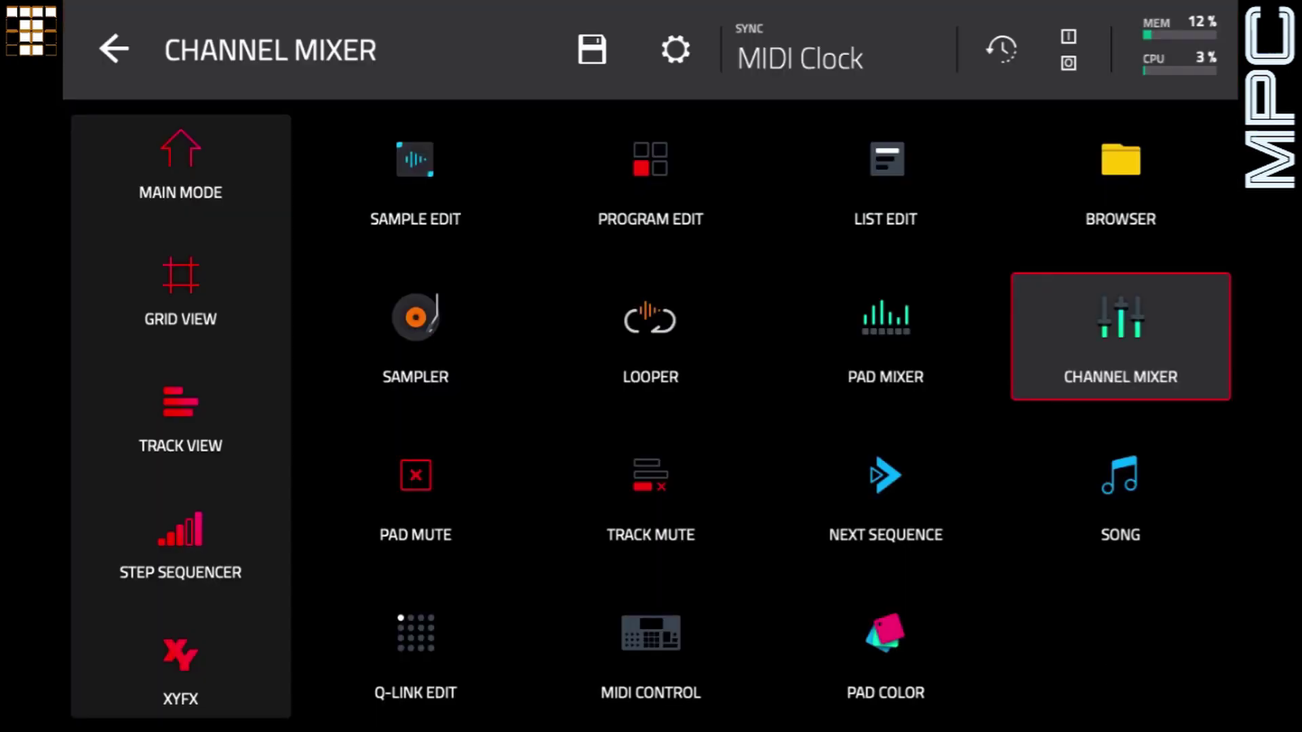
pyautogui.click(416, 180)
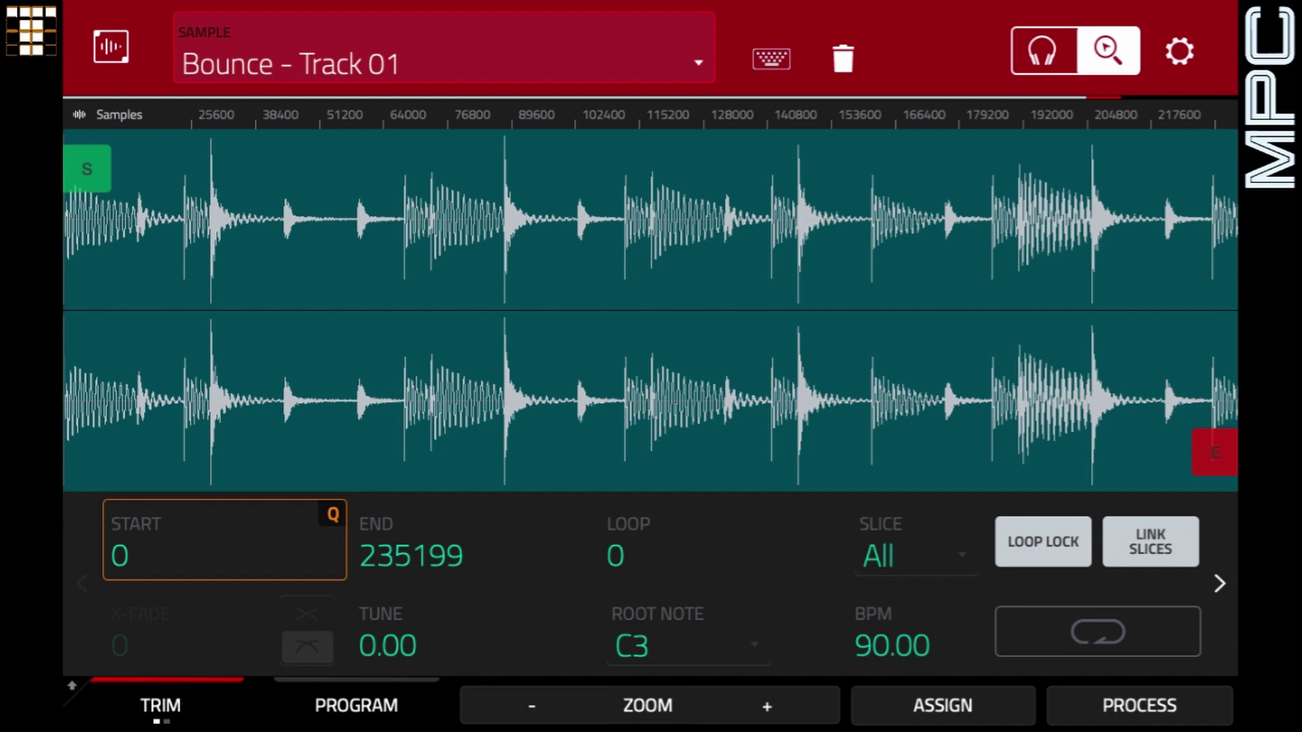
pyautogui.scroll(5, 739, 309)
pyautogui.scroll(-5, 651, 310)
pyautogui.scroll(4, 203, 309)
pyautogui.scroll(5, 419, 310)
pyautogui.scroll(-5, 515, 309)
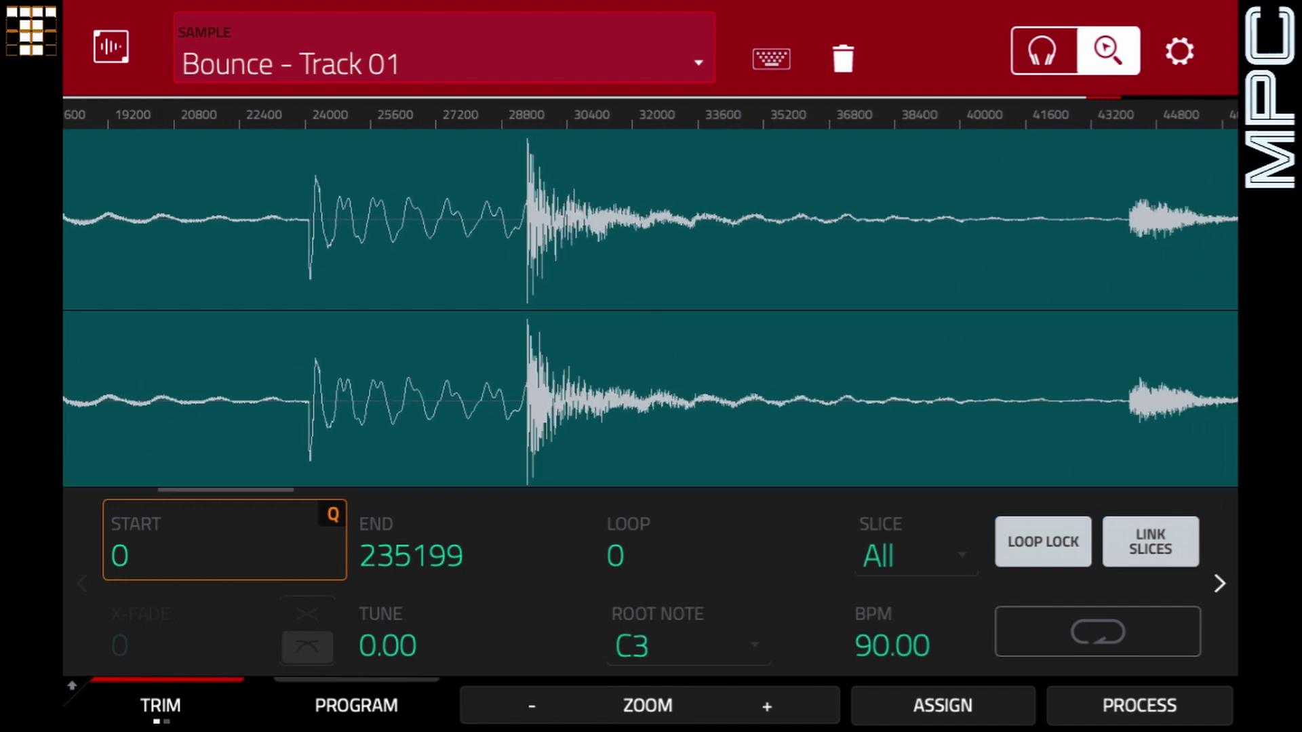
pyautogui.scroll(-3, 651, 310)
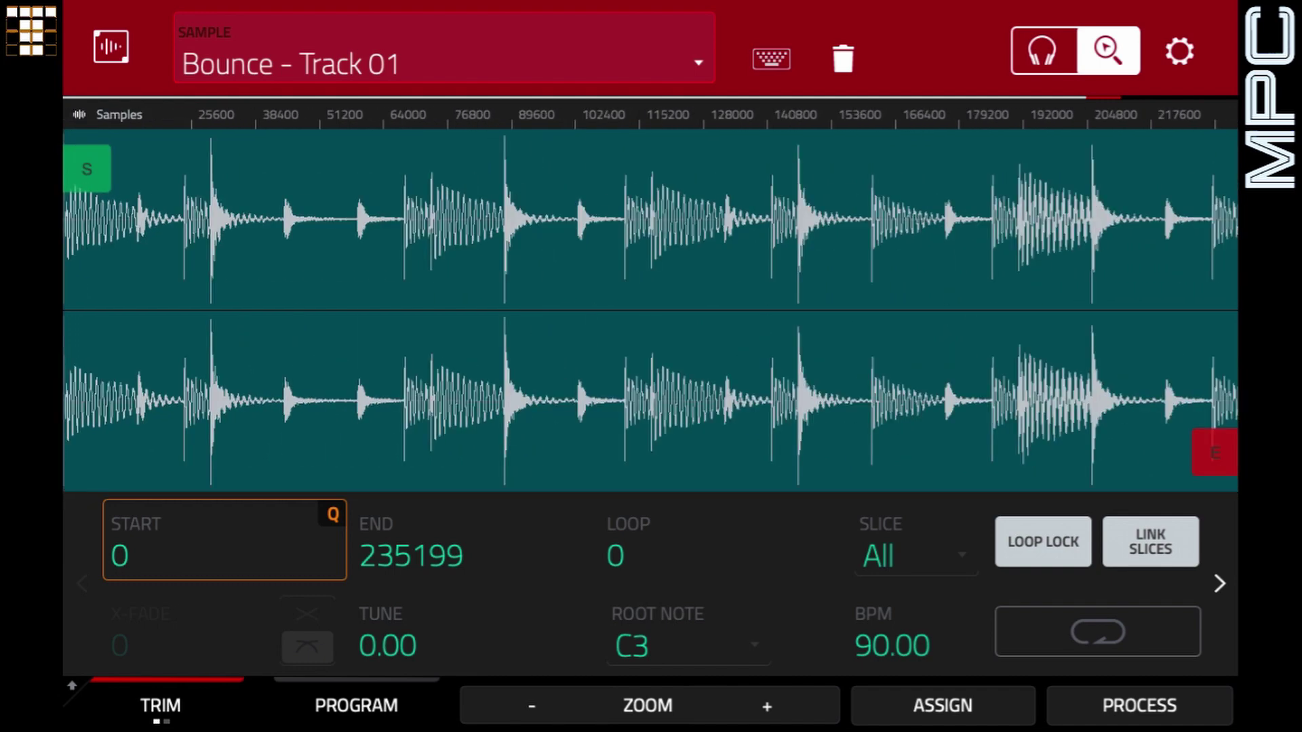
# - Raise the level of the whole Bounce - Track 01 sample with the Gain Change process
pyautogui.click(1139, 706)
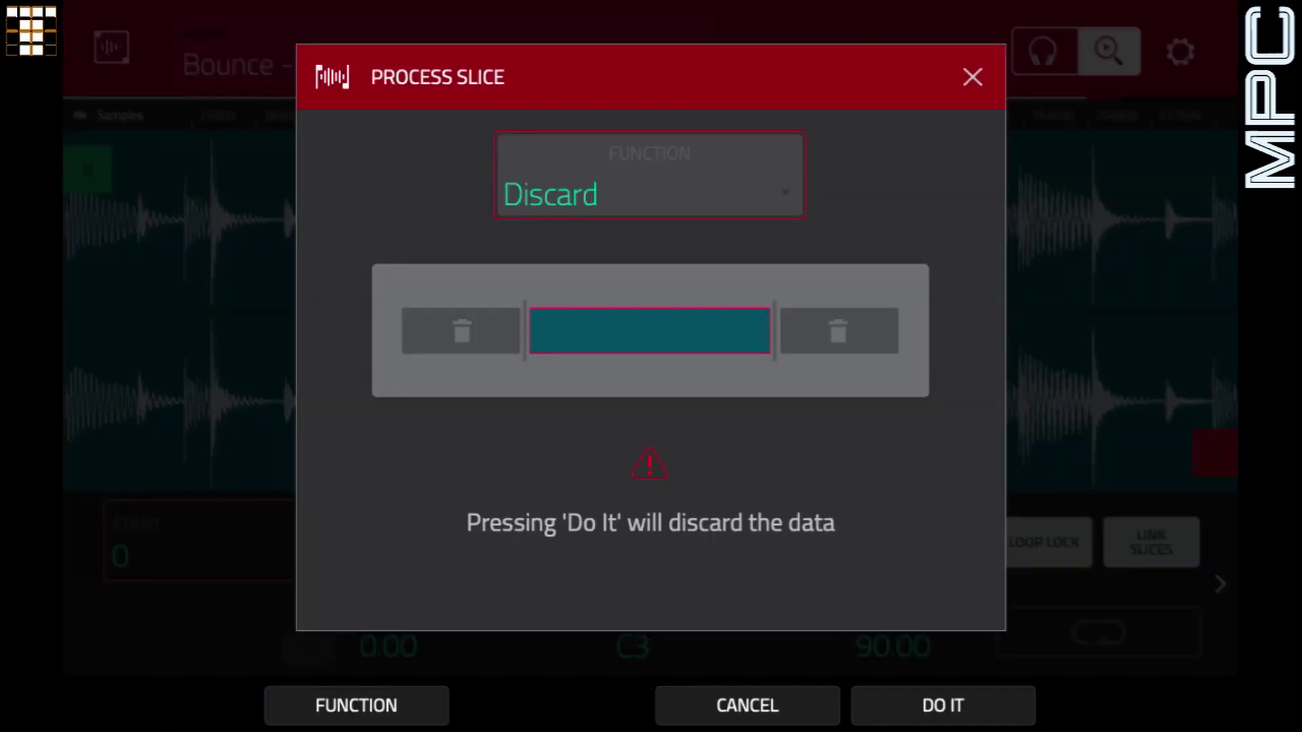
pyautogui.scroll(-8, 649, 175)
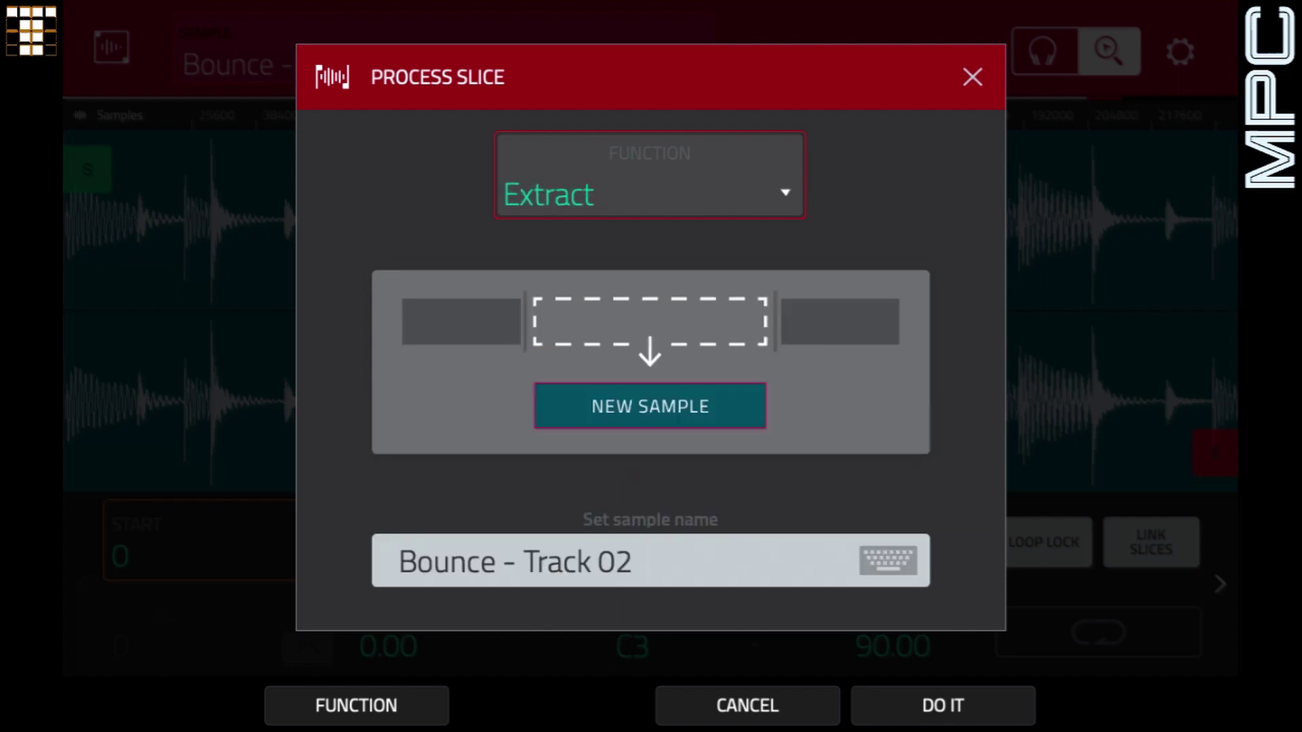
pyautogui.scroll(-3, 650, 183)
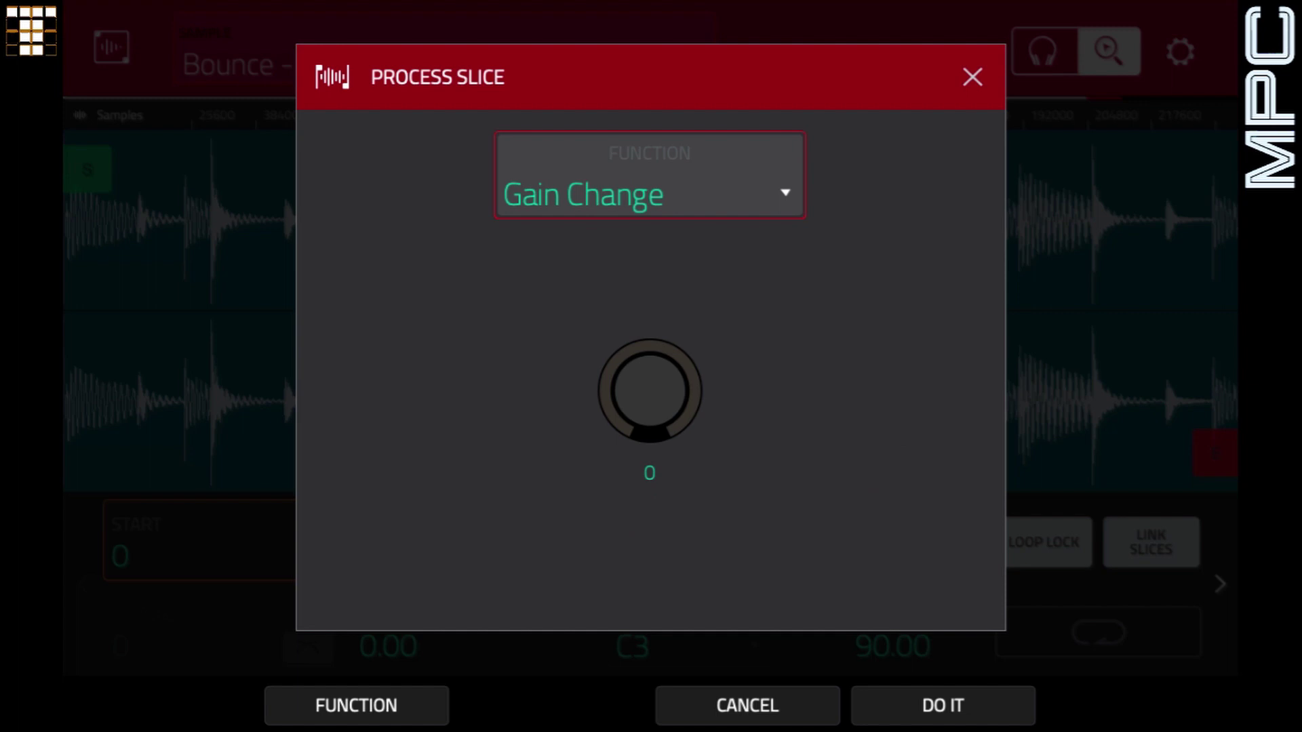
pyautogui.click(650, 397)
pyautogui.scroll(3, 650, 396)
pyautogui.scroll(3, 649, 397)
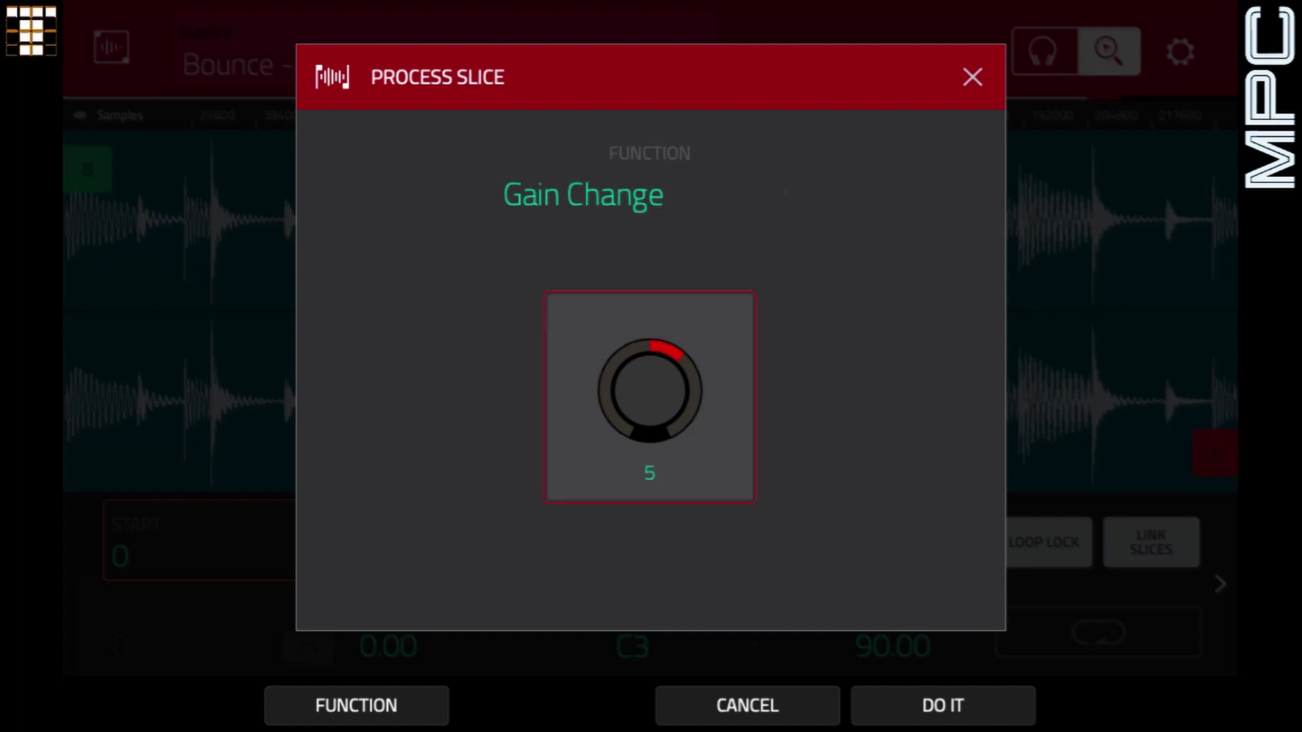
pyautogui.scroll(1, 650, 396)
pyautogui.click(942, 705)
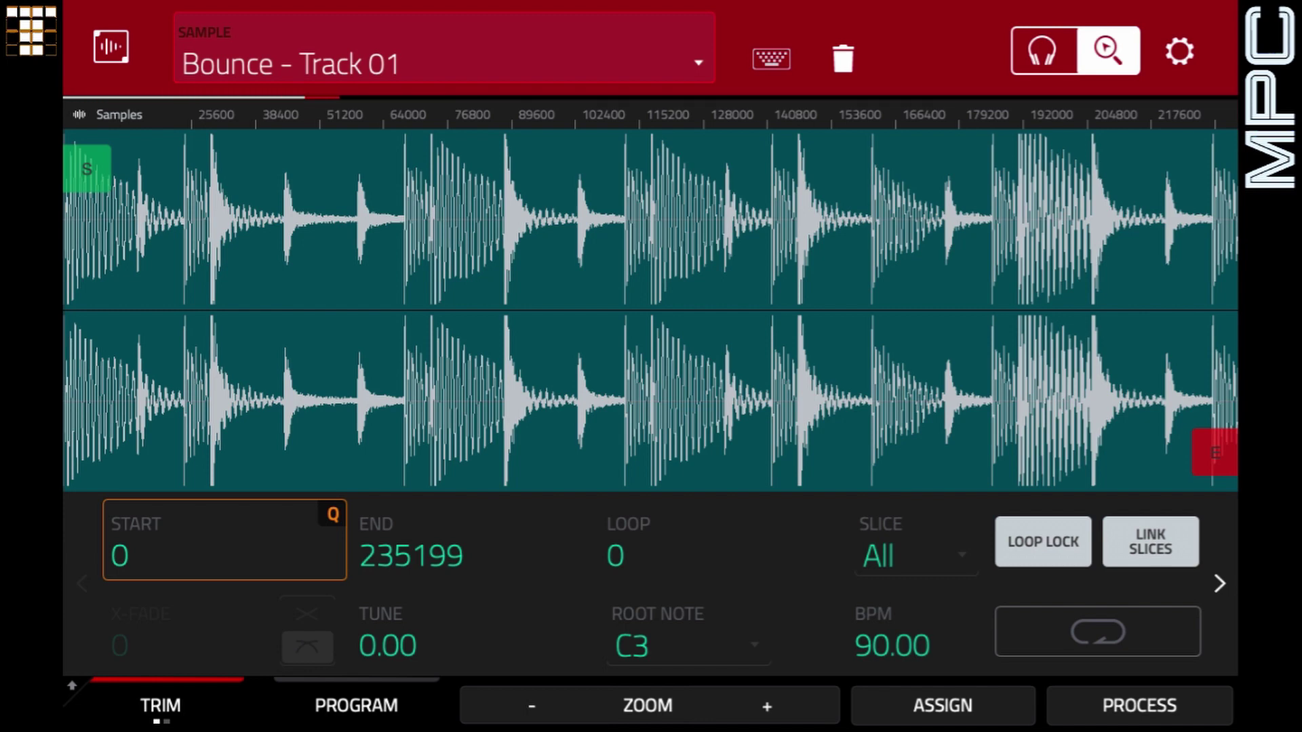
# - Load the AIR Diode Clip effect into insert slot 1 of Program 001 in the channel mixer
pyautogui.press('Home')
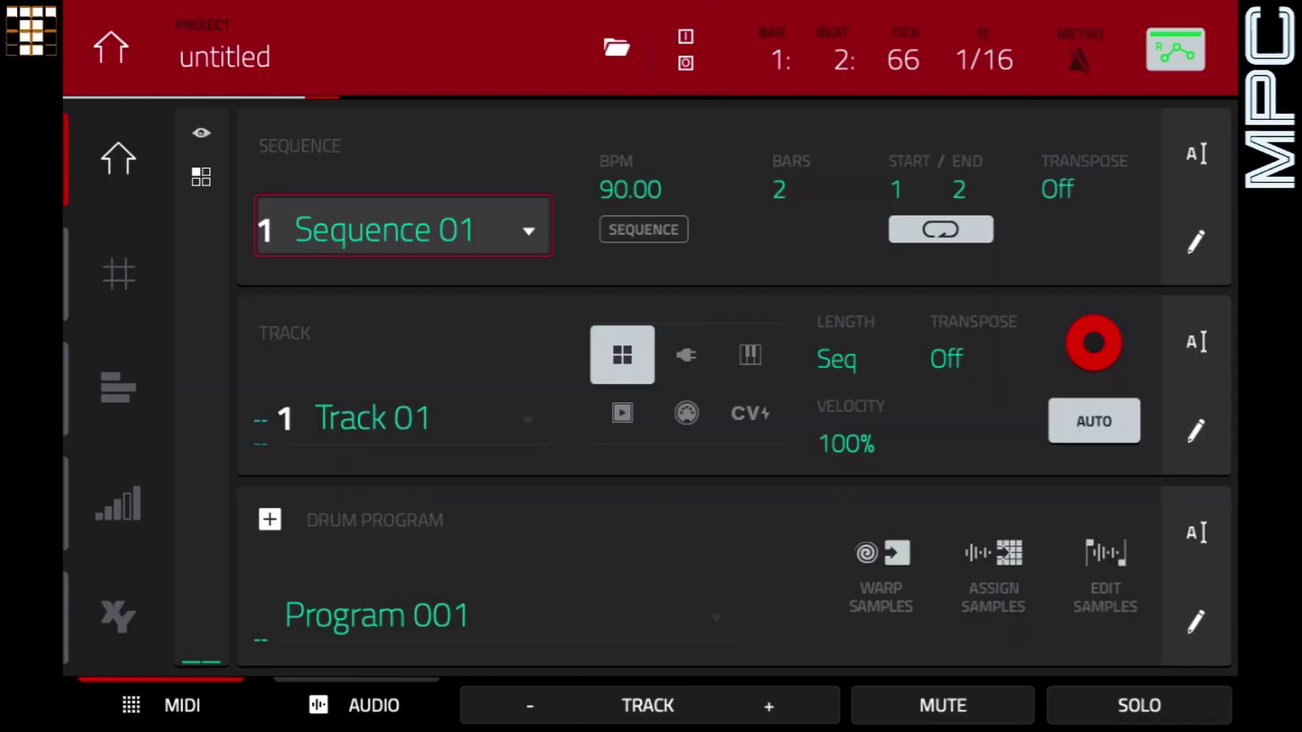
pyautogui.press('Menu')
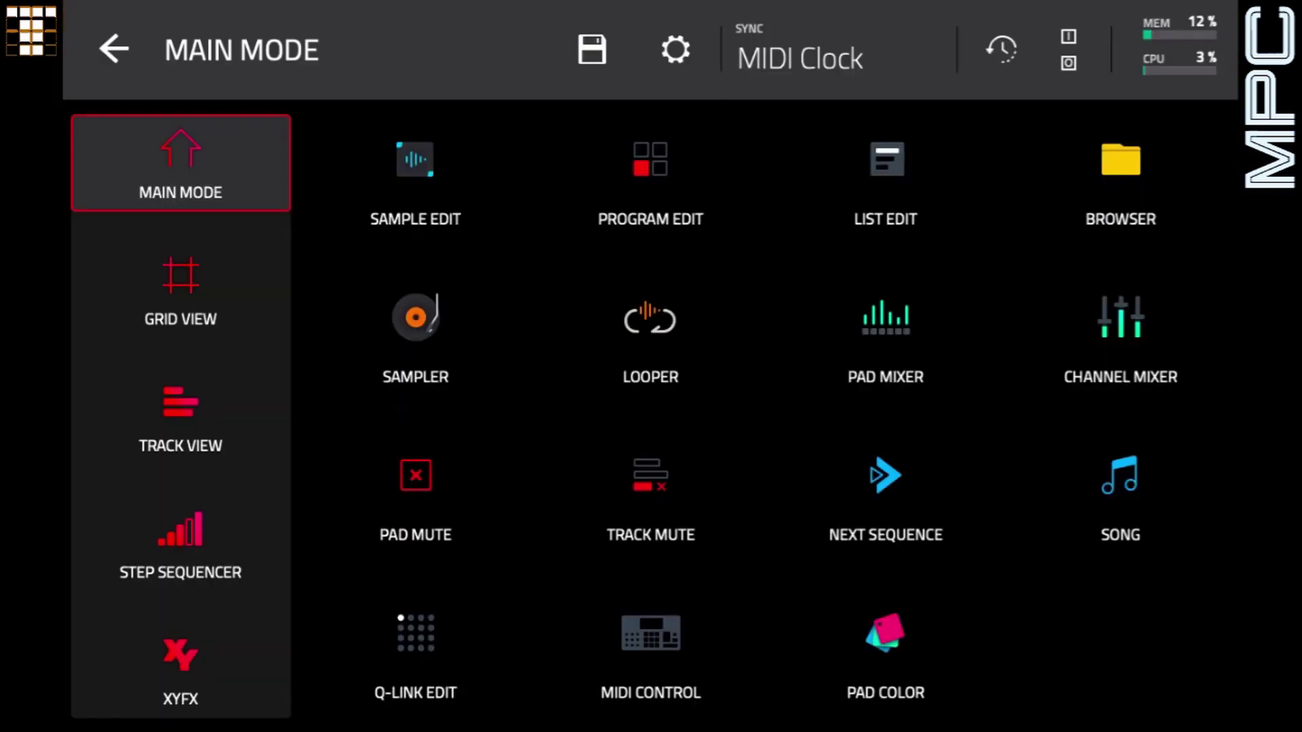
pyautogui.click(1120, 337)
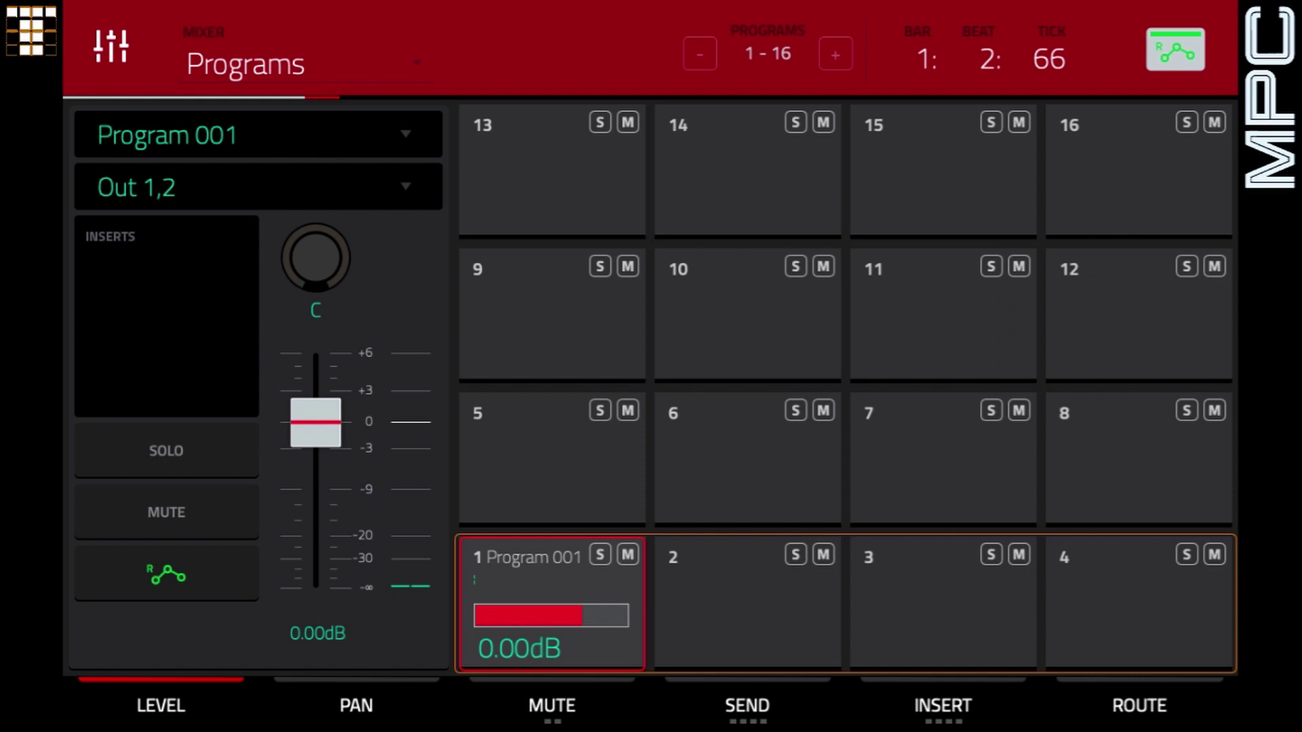
pyautogui.click(167, 316)
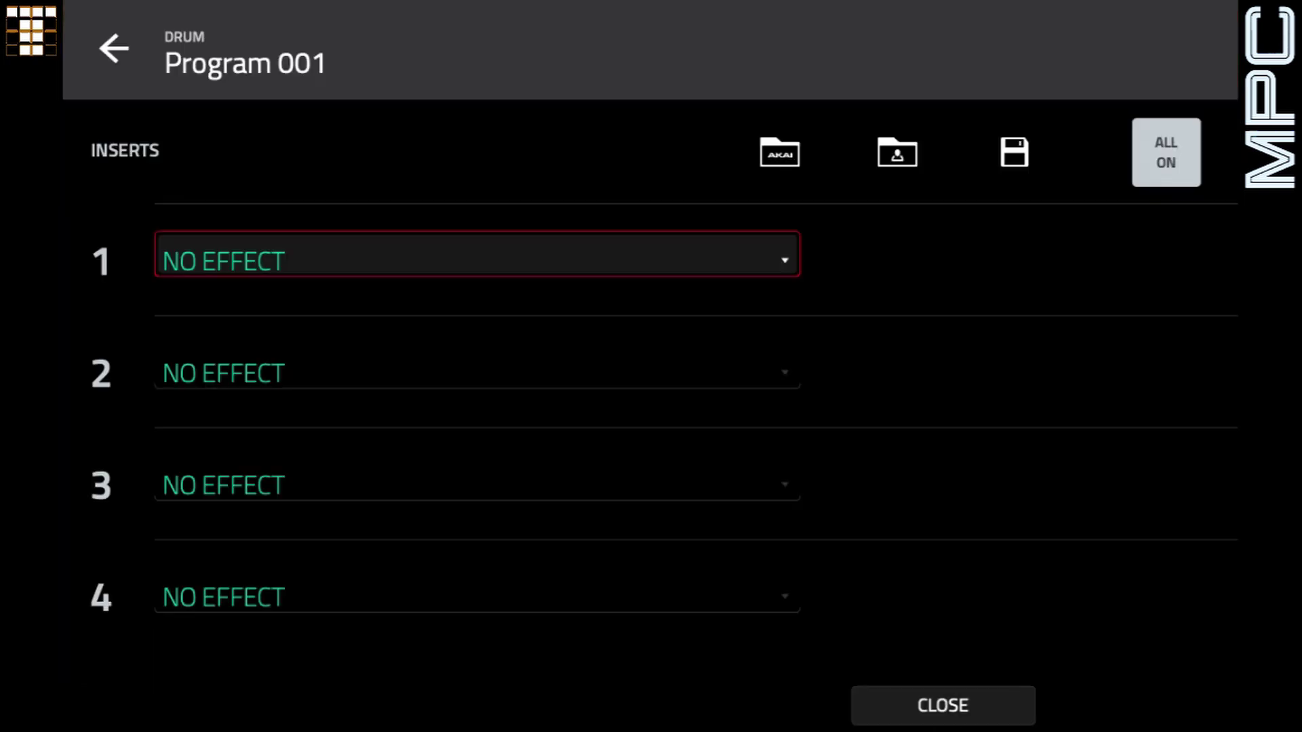
pyautogui.click(478, 260)
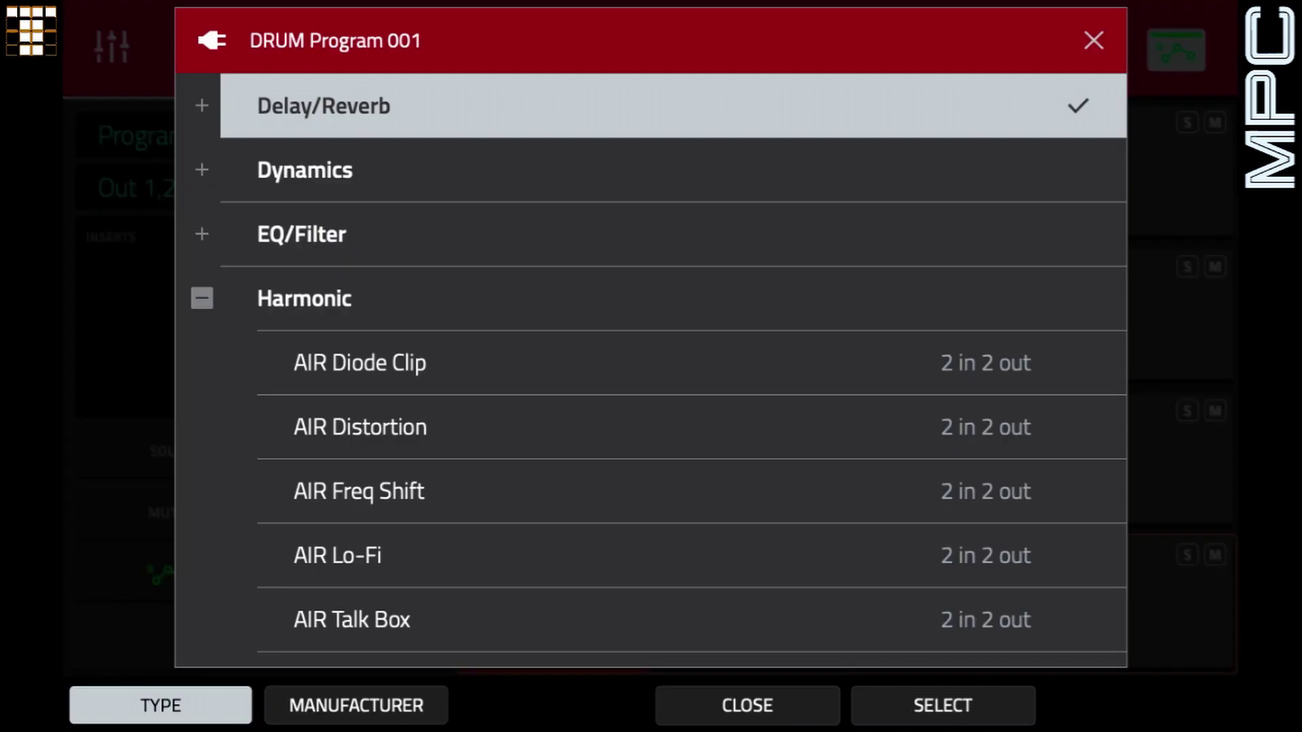
pyautogui.click(692, 363)
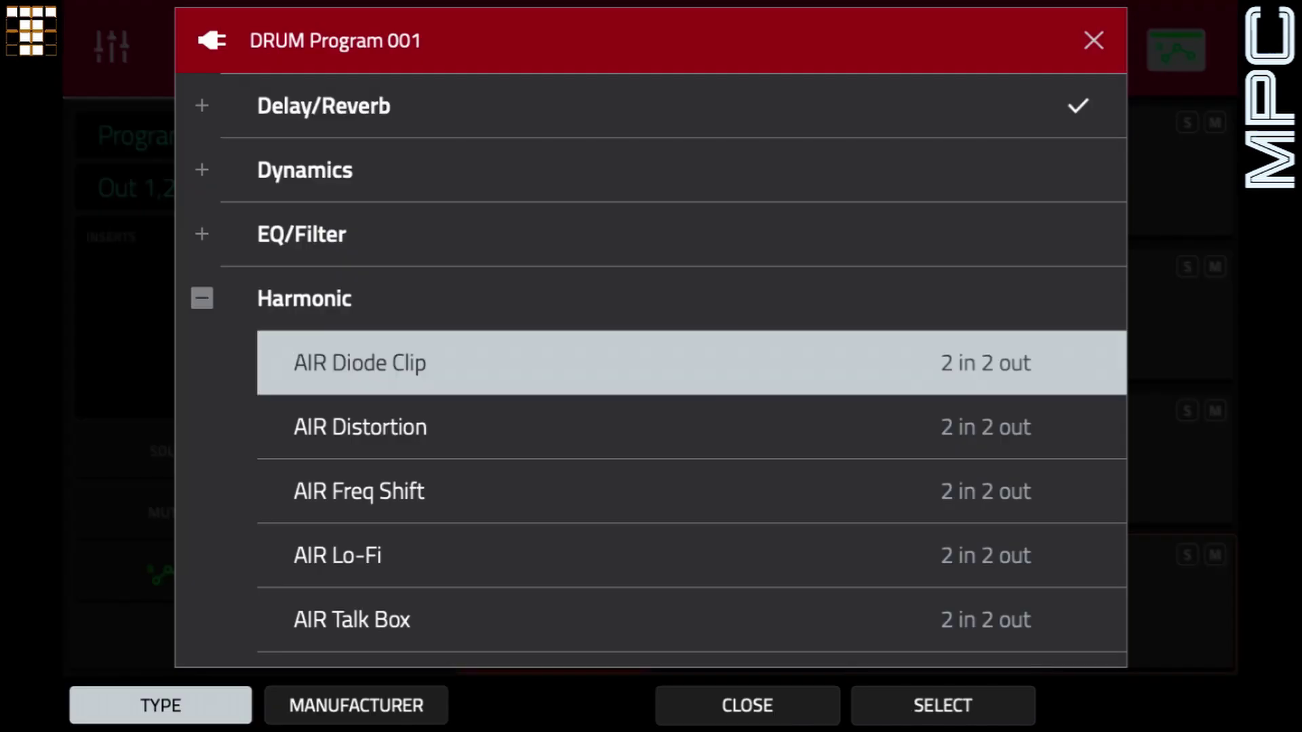
pyautogui.doubleClick(478, 363)
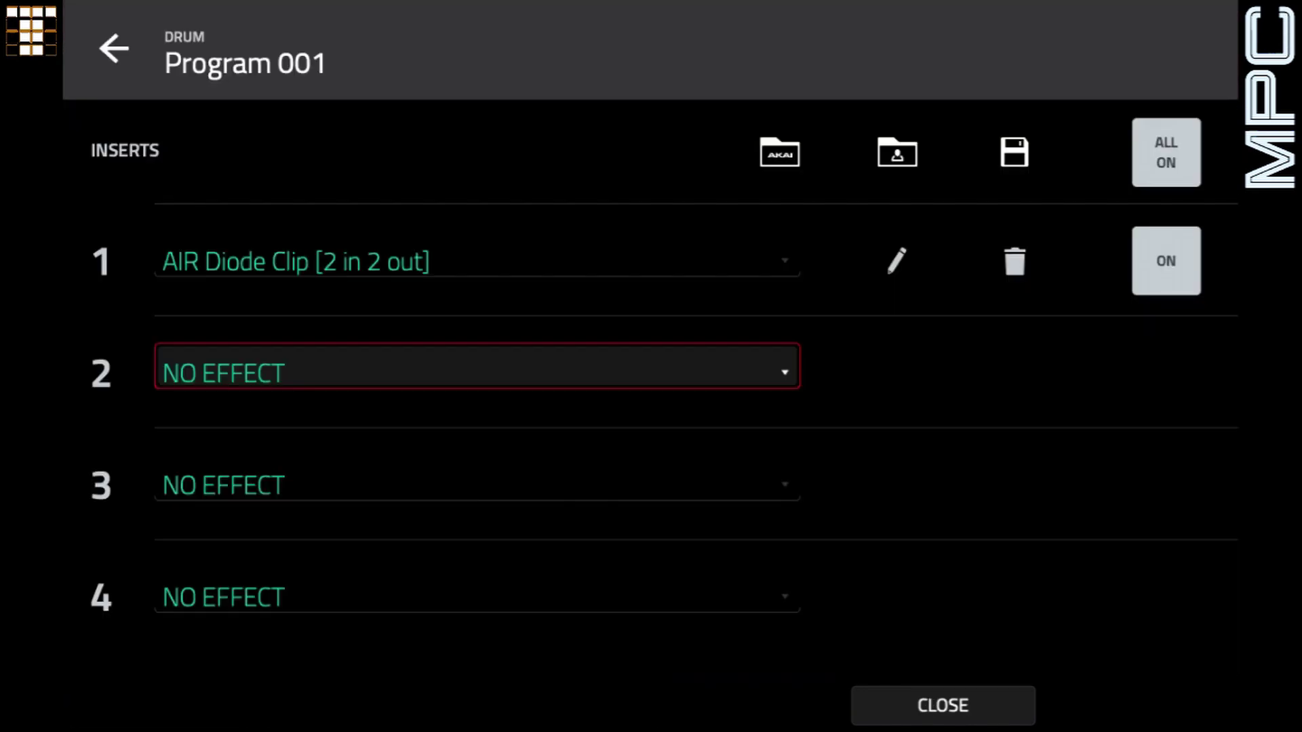
# - Set the Input HP of Program 001's AIR Diode Clip insert to 800 Hz
pyautogui.click(897, 261)
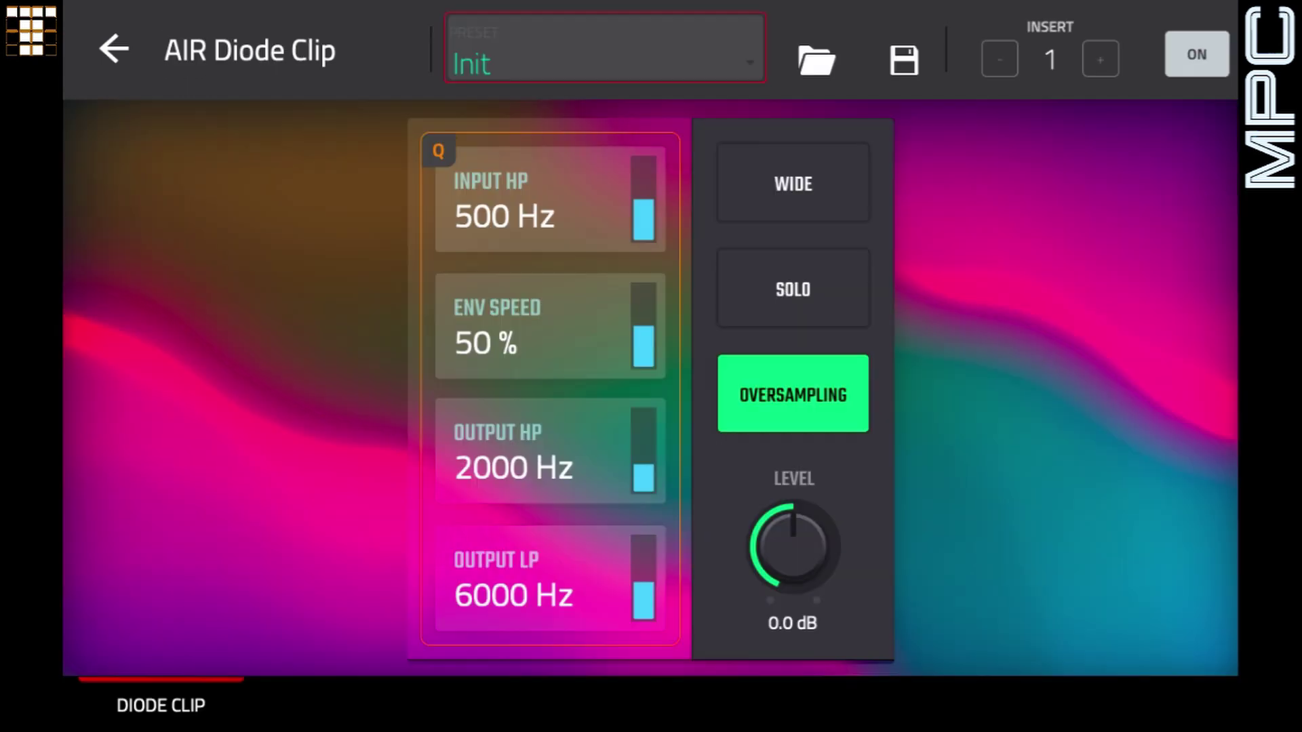
pyautogui.moveTo(644, 200)
pyautogui.mouseDown()
pyautogui.moveTo(643, 236)
pyautogui.moveTo(644, 219)
pyautogui.mouseUp()
pyautogui.scroll(6, 550, 200)
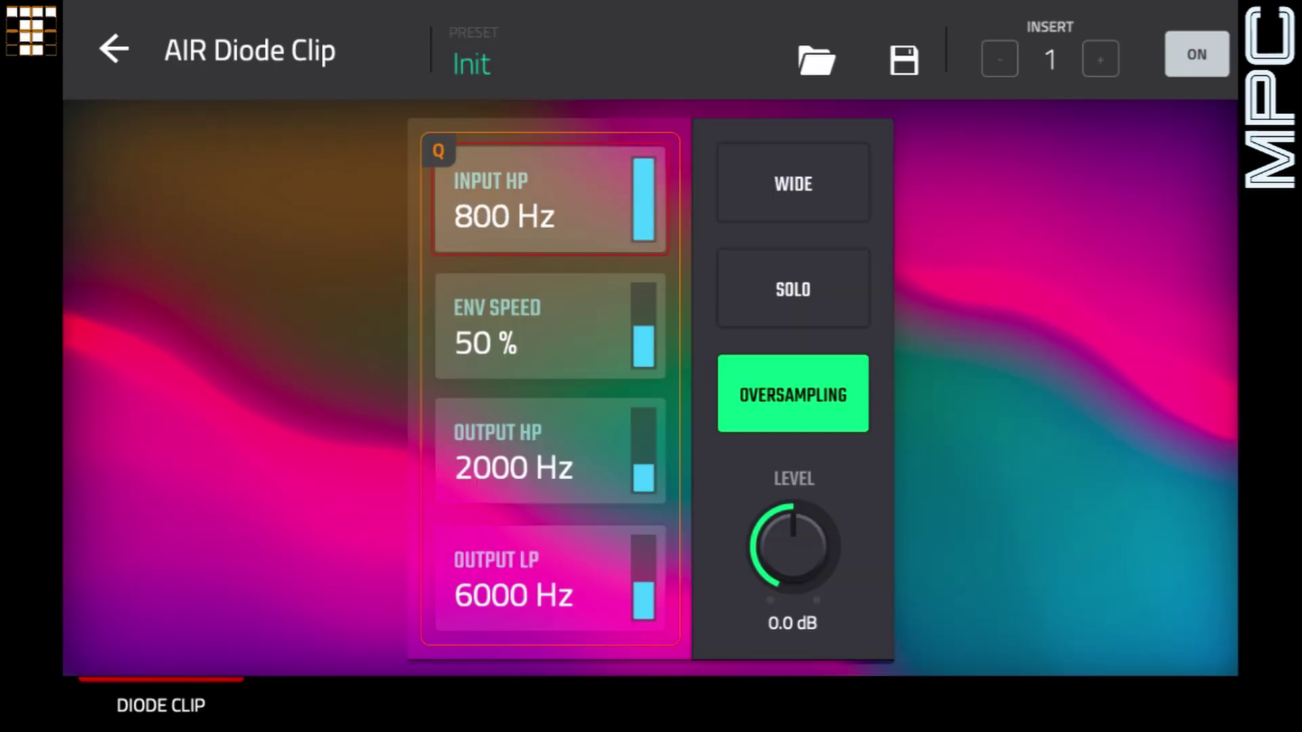